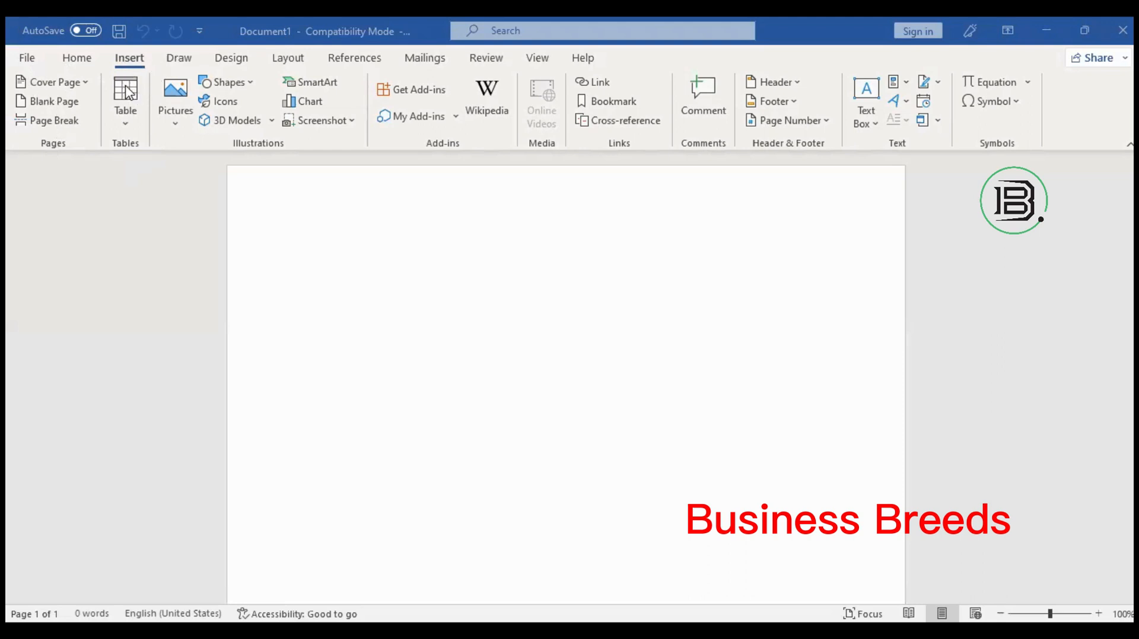
# With the insertion point on the blank first line, bring up the Insert > Table size grid.
pyautogui.click(214, 194)
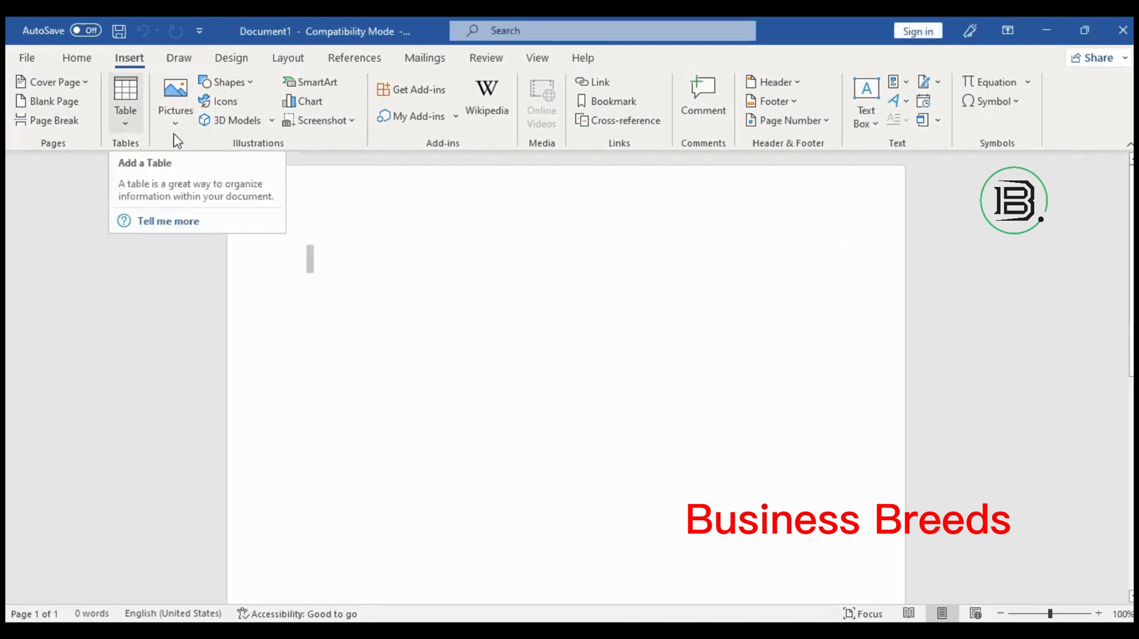
pyautogui.click(126, 89)
pyautogui.click(416, 330)
pyautogui.click(423, 337)
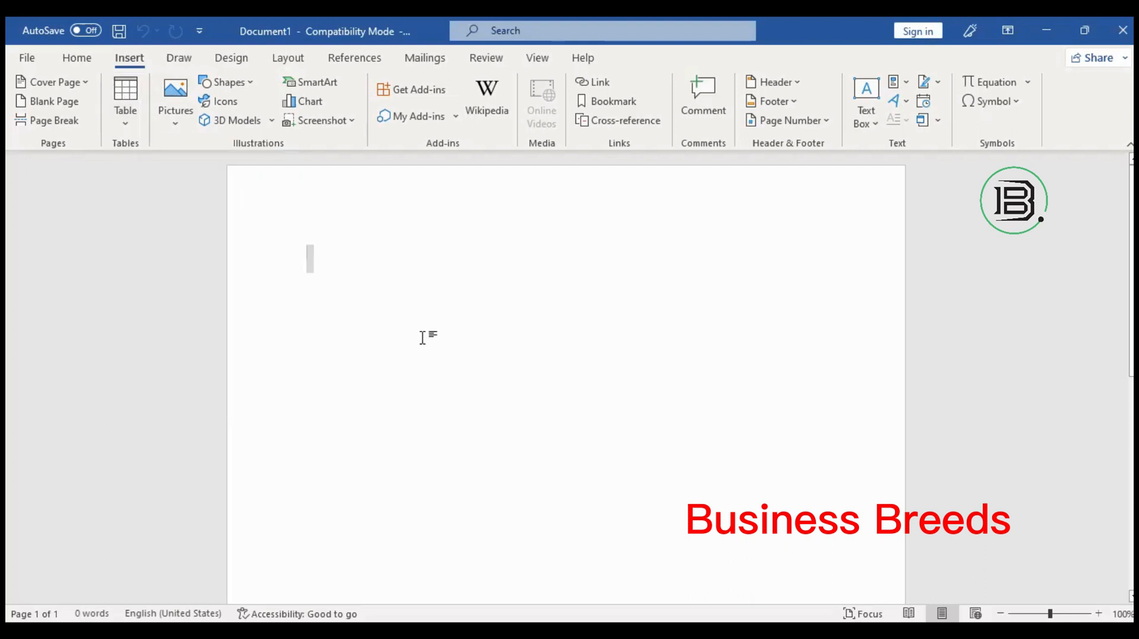
pyautogui.click(121, 95)
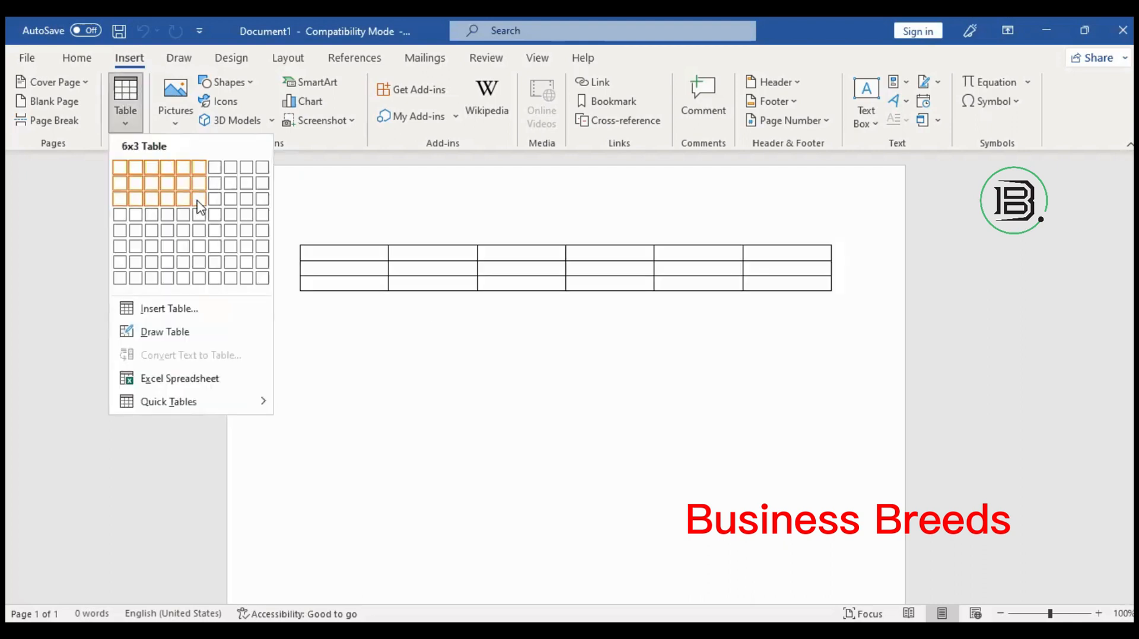
pyautogui.click(489, 382)
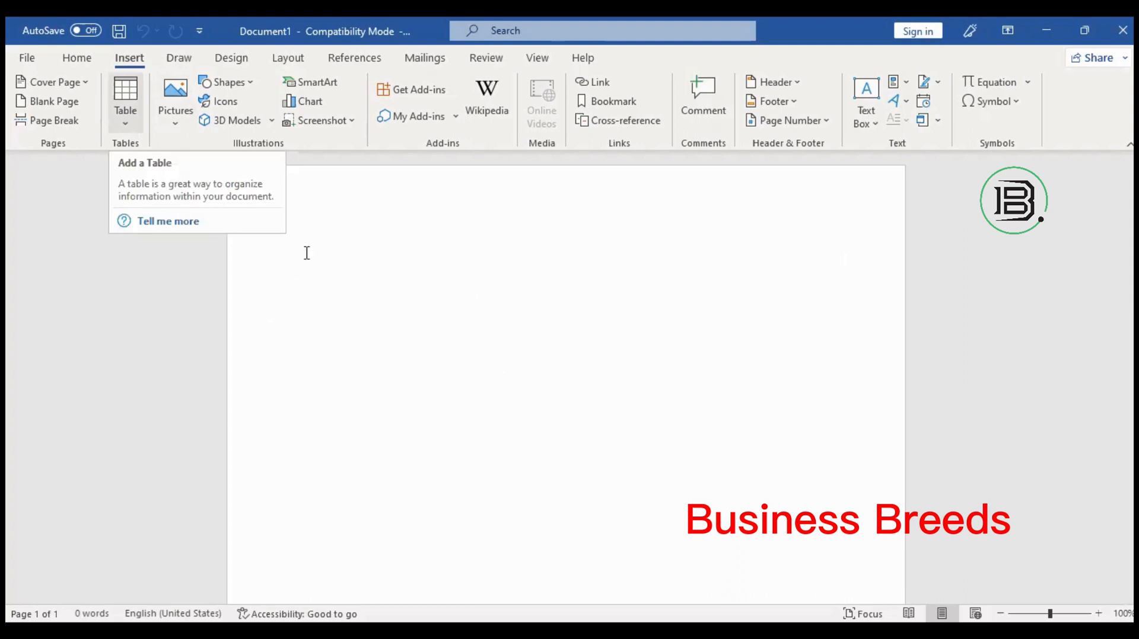
pyautogui.click(148, 265)
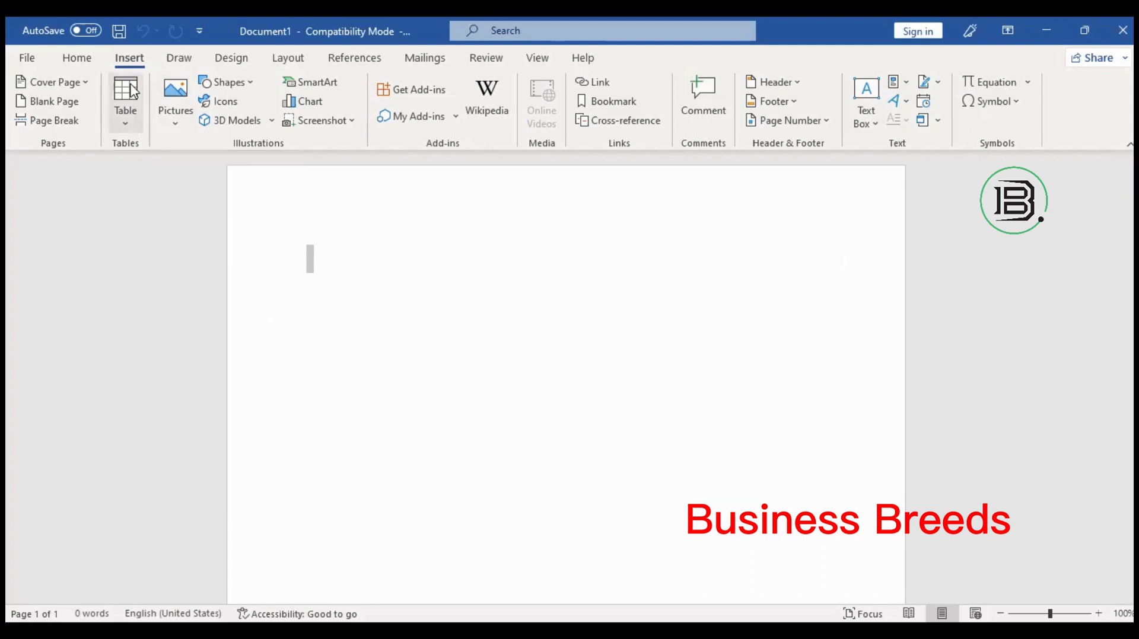
pyautogui.click(132, 91)
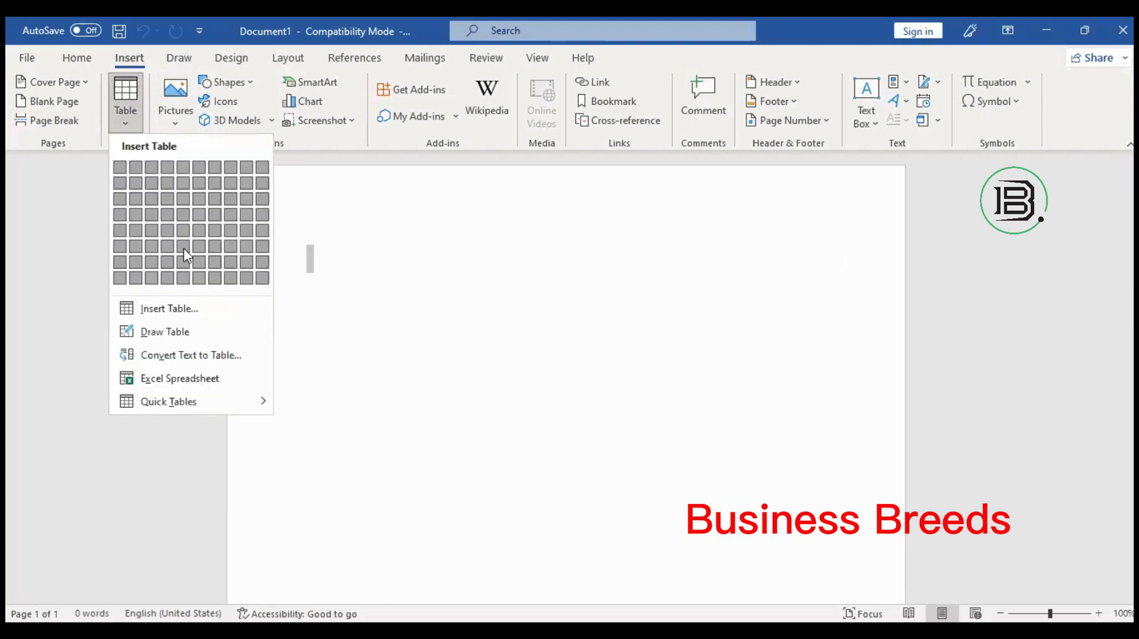
pyautogui.click(51, 482)
pyautogui.write('rrrr')
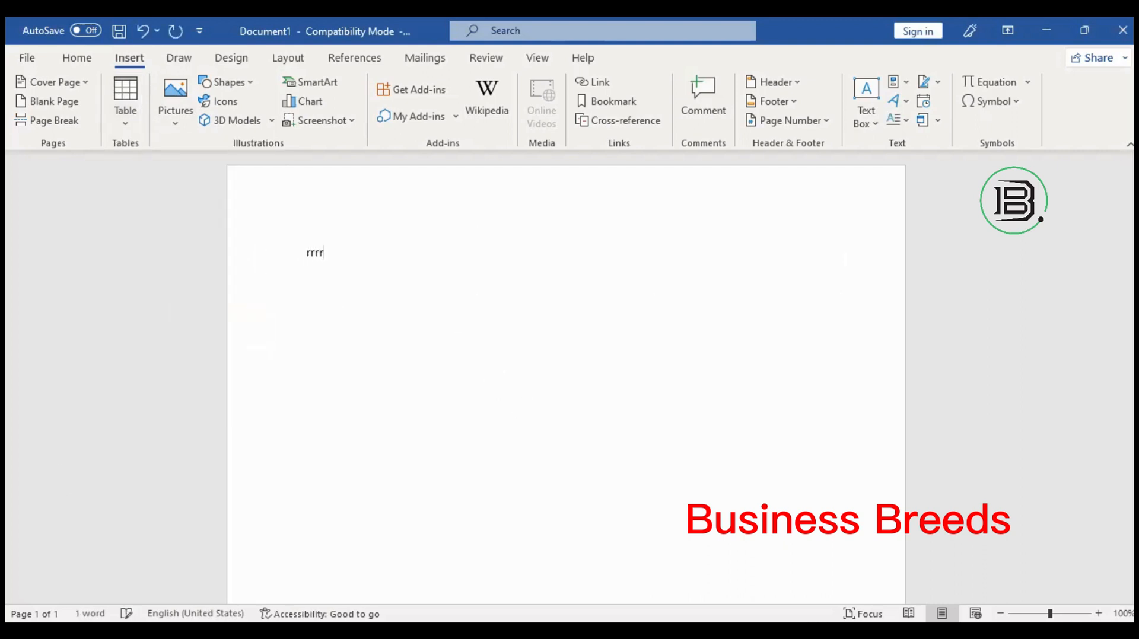
pyautogui.press('BackSpace')
pyautogui.press('BackSpace')
pyautogui.press('BackSpace')
pyautogui.press('BackSpace')
pyautogui.write('rrrrrrrrr r r')
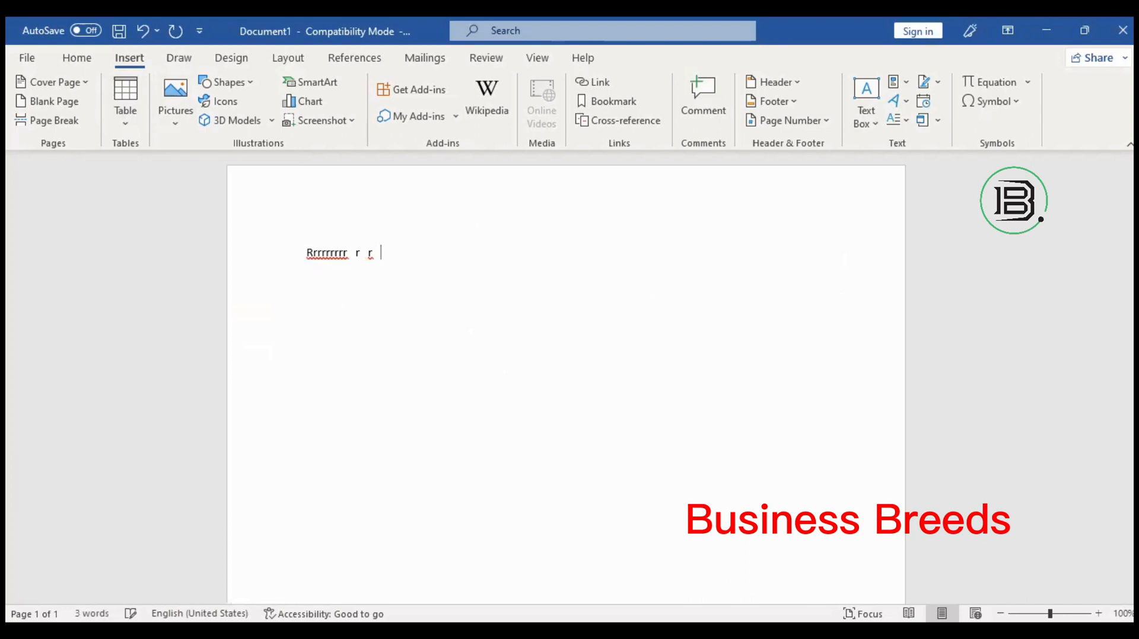
pyautogui.hotkey('ctrl', 'a')
pyautogui.press('BackSpace')
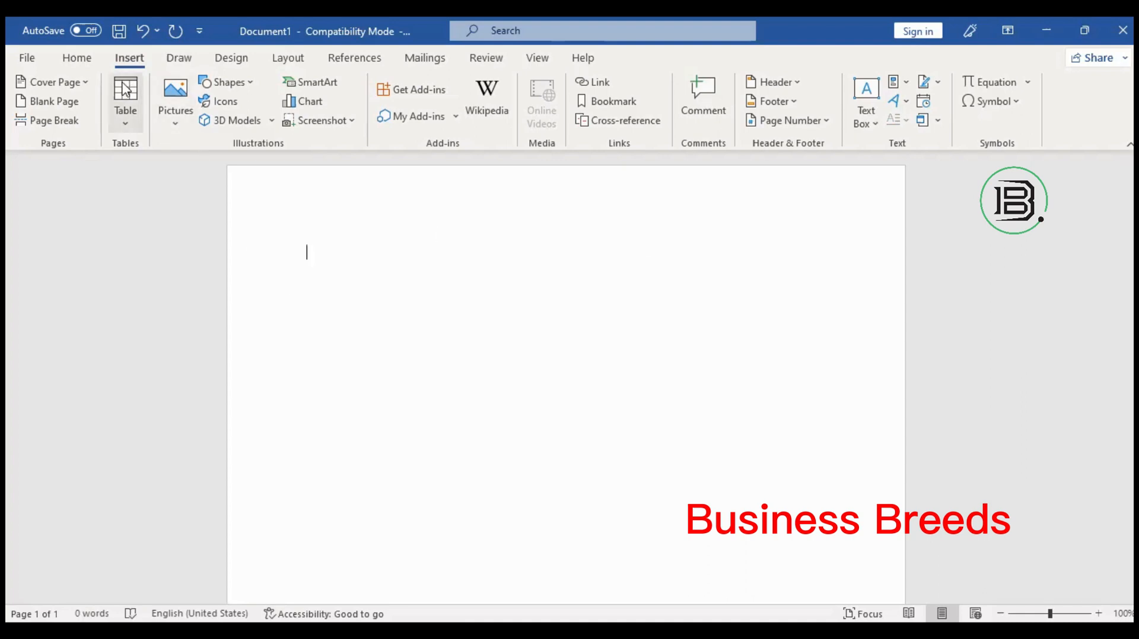
# Insert a 10-column by 8-row table from the table size grid.
pyautogui.click(125, 104)
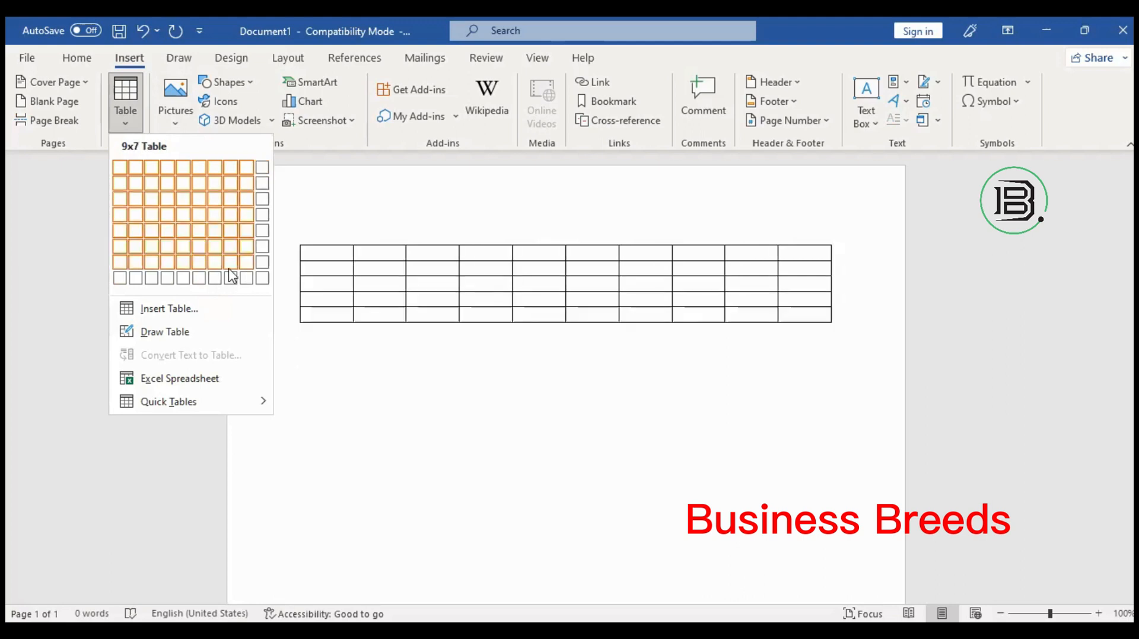
pyautogui.click(258, 286)
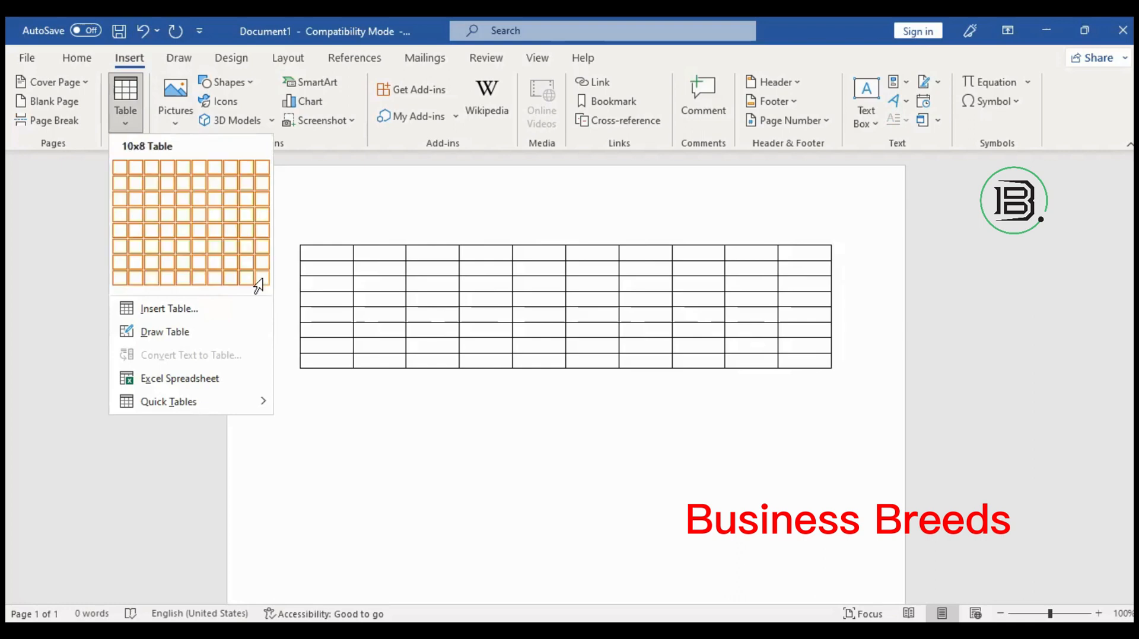
pyautogui.click(126, 59)
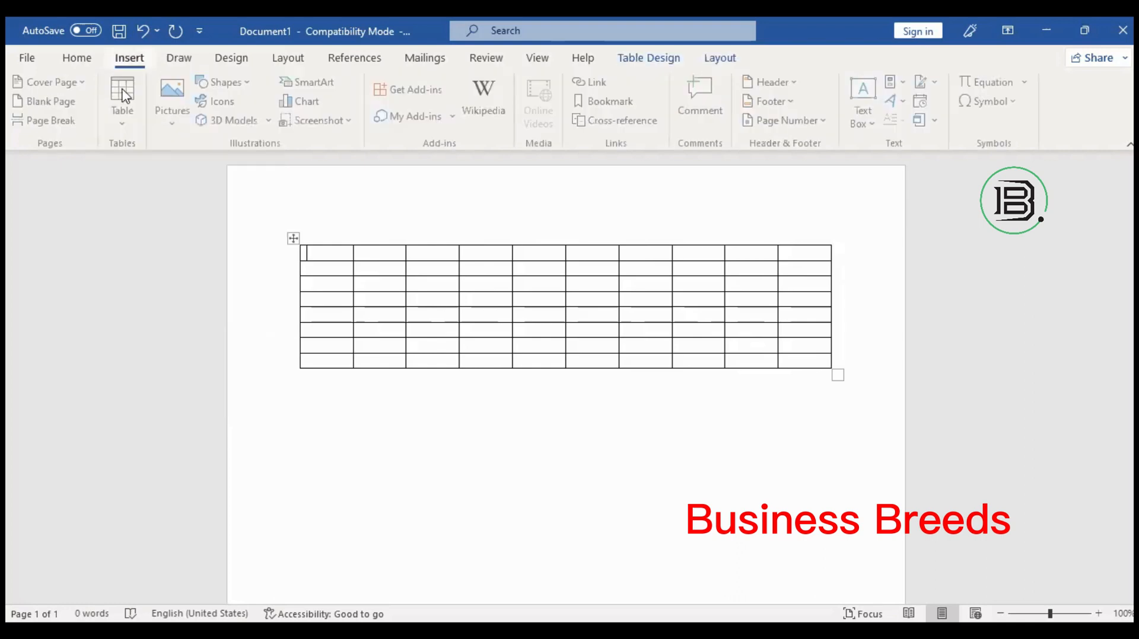
# Insert a custom-sized table through the Insert Table dialog, adjusting columns and rows.
pyautogui.click(186, 308)
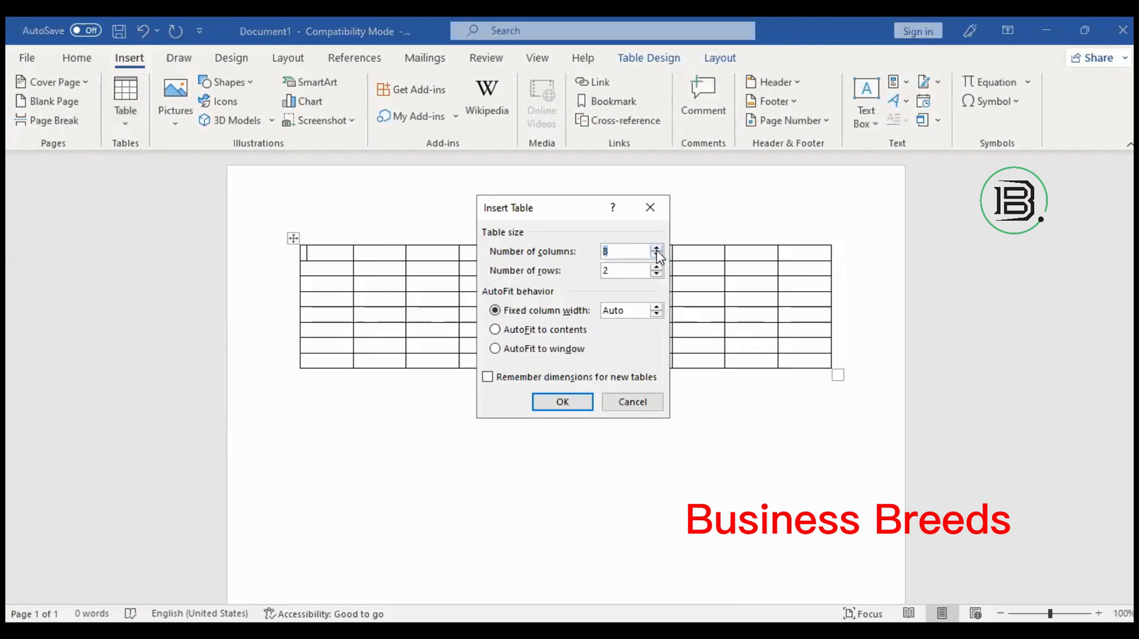
pyautogui.click(656, 252)
pyautogui.click(656, 274)
pyautogui.click(657, 267)
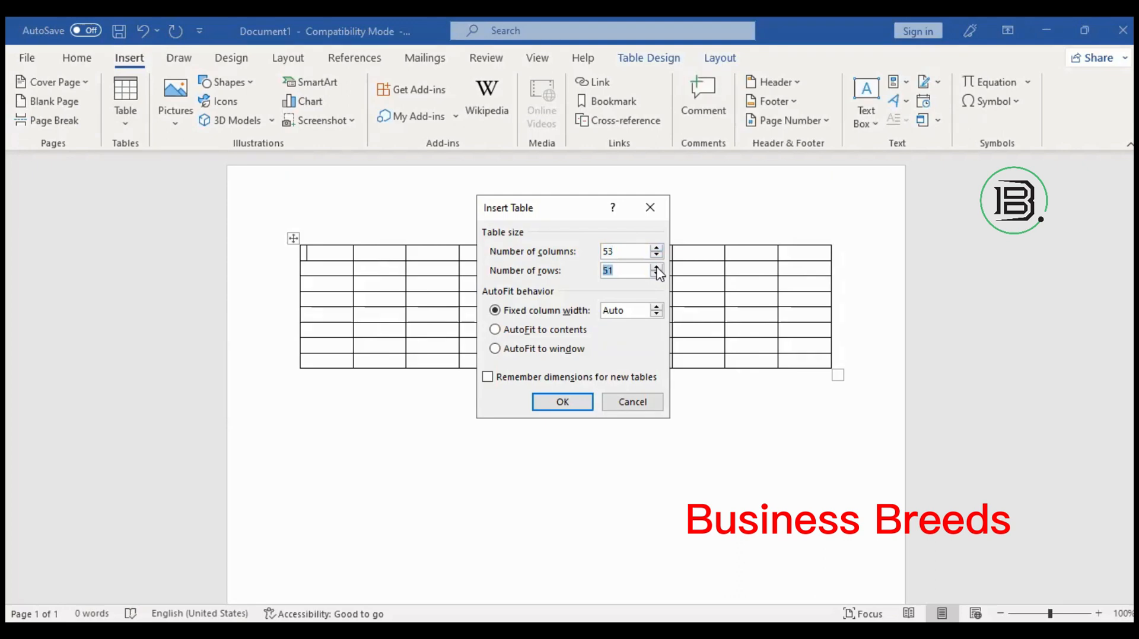
pyautogui.click(565, 400)
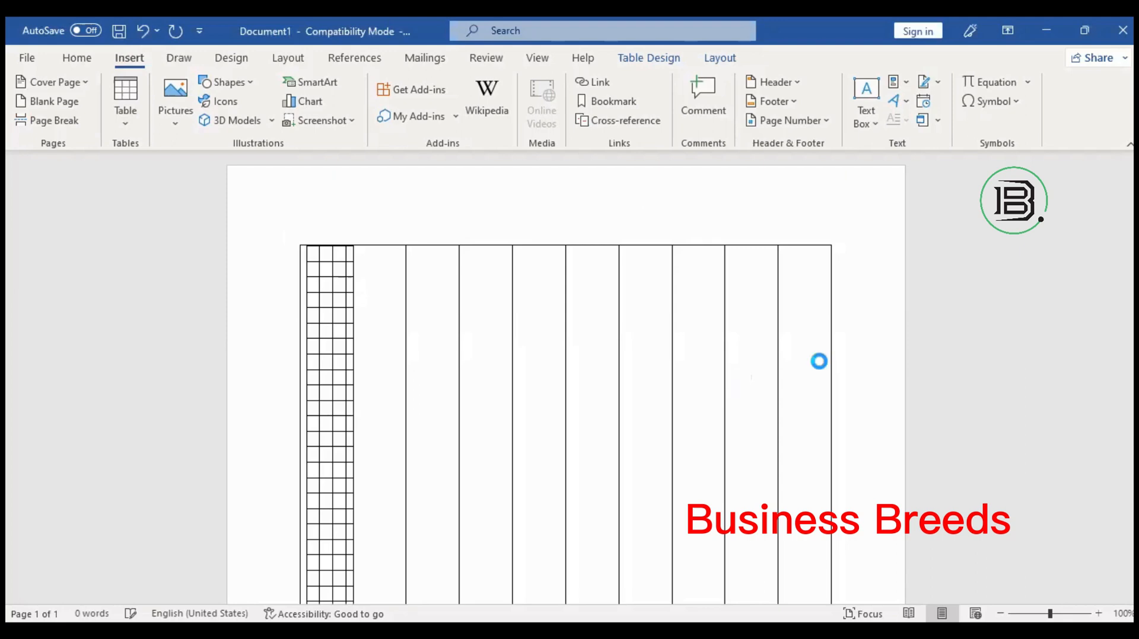
# Undo the table insertions until the page is blank again.
pyautogui.click(142, 31)
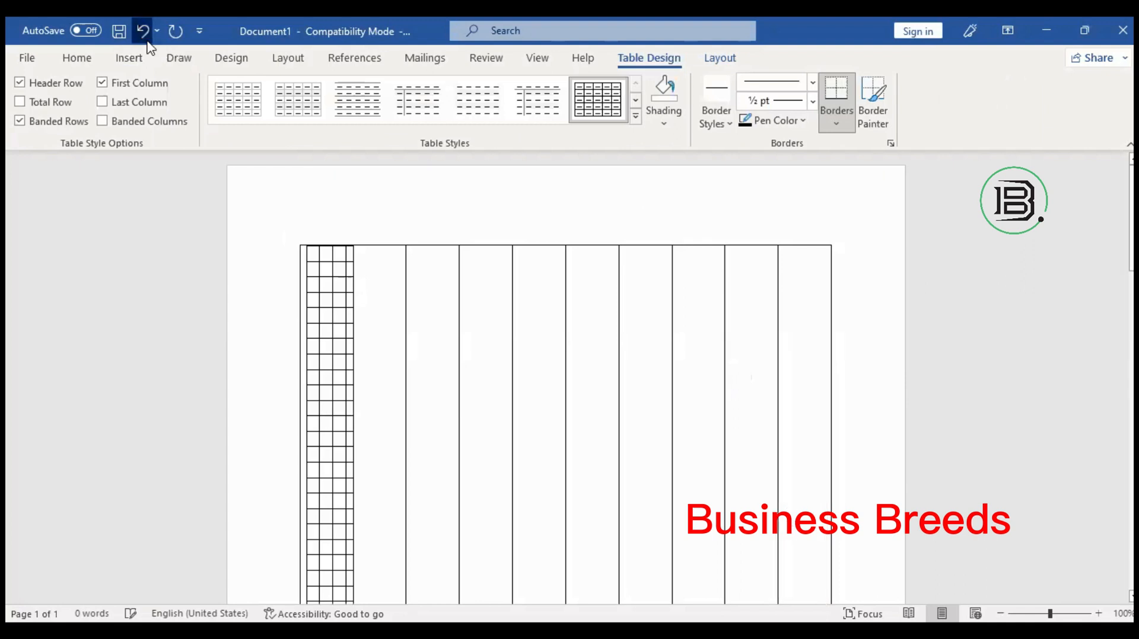
pyautogui.click(144, 32)
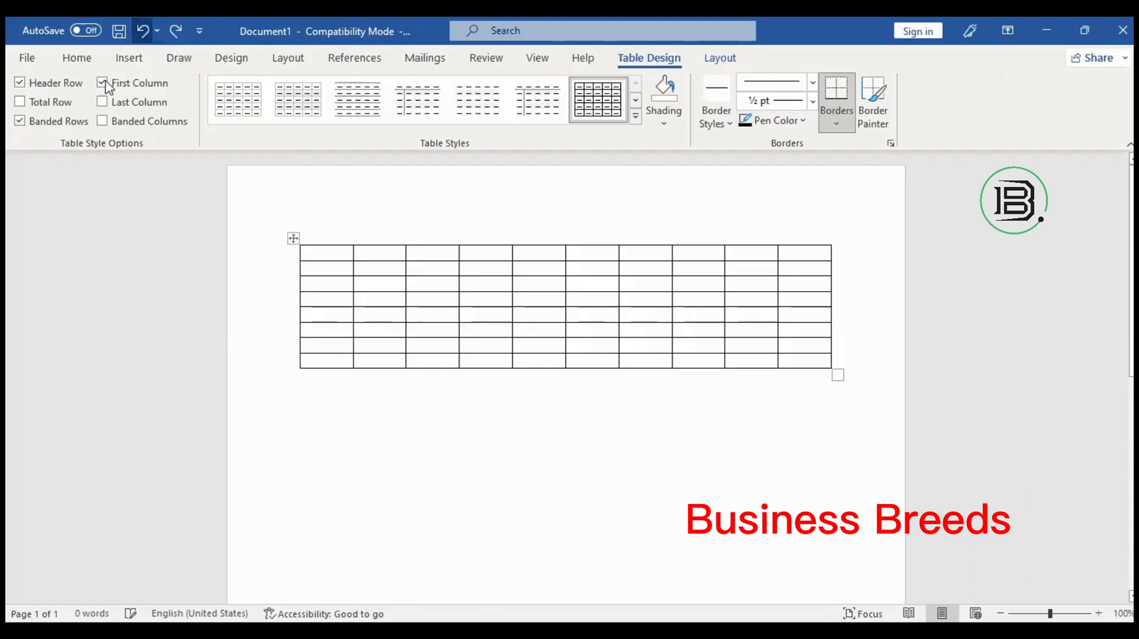
pyautogui.click(142, 31)
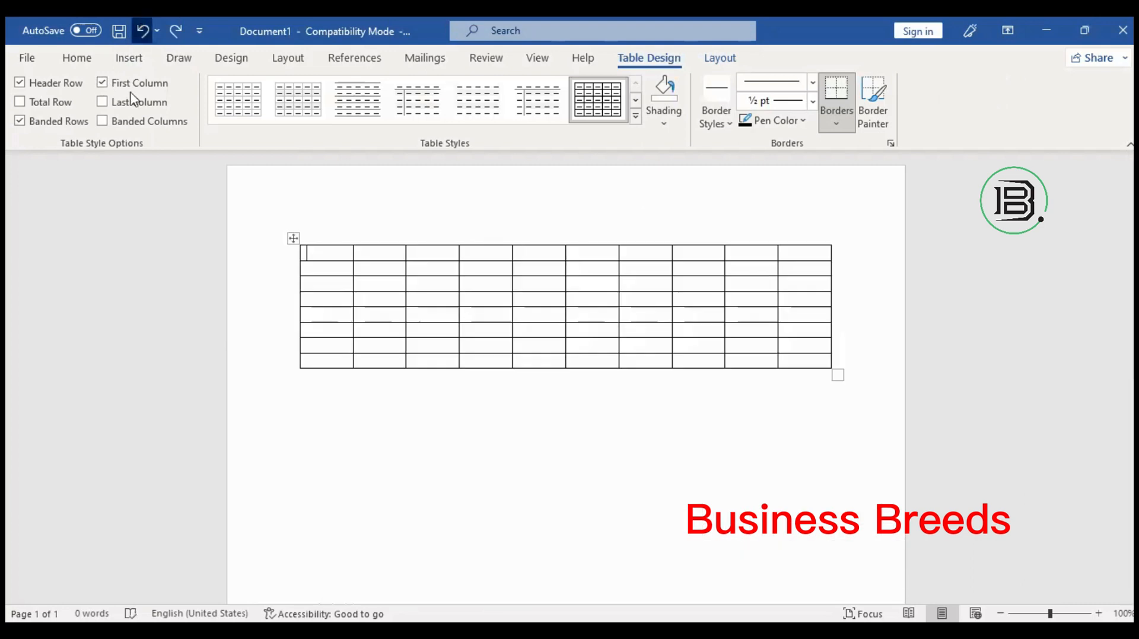
pyautogui.click(129, 58)
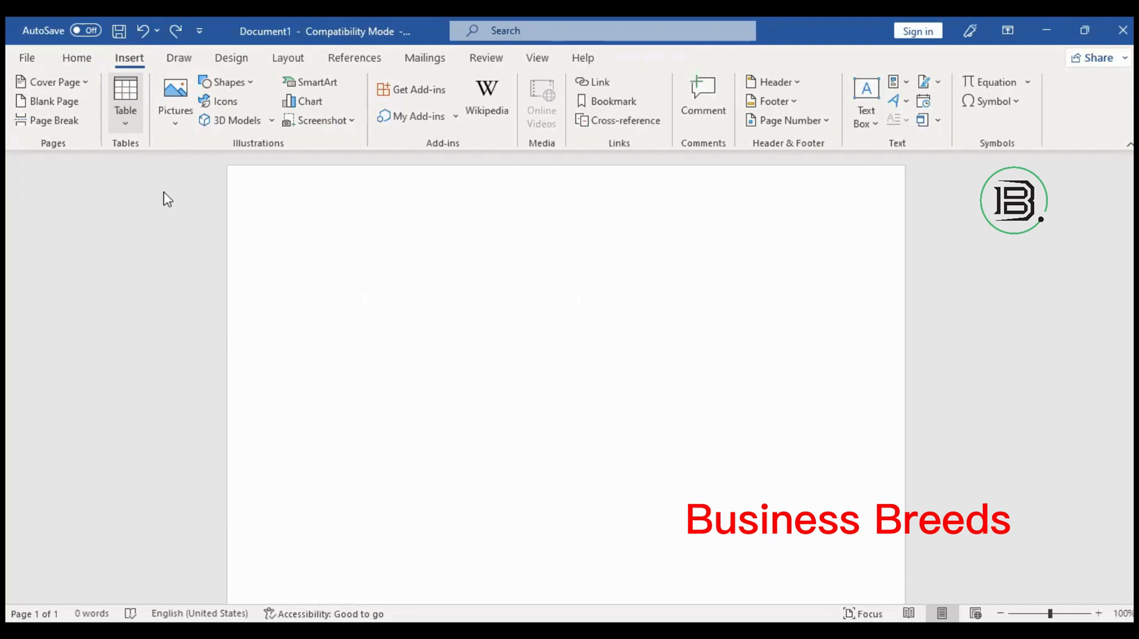
pyautogui.click(125, 98)
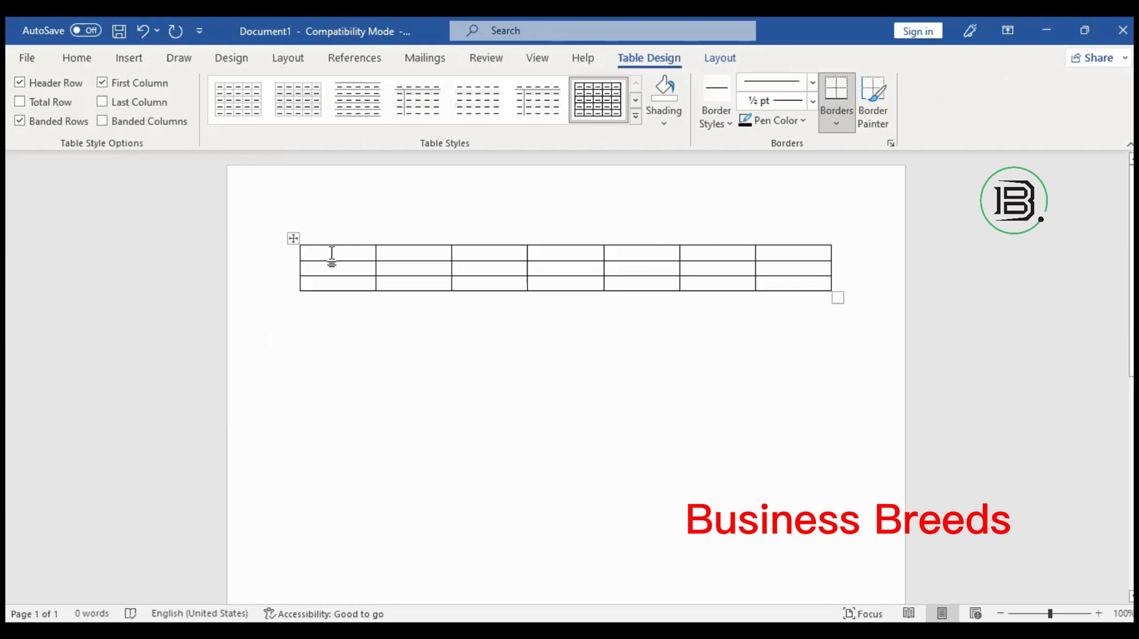
# Enter the No., Name and Father Name headings, correcting the Father Name capitalization.
pyautogui.write('No.')
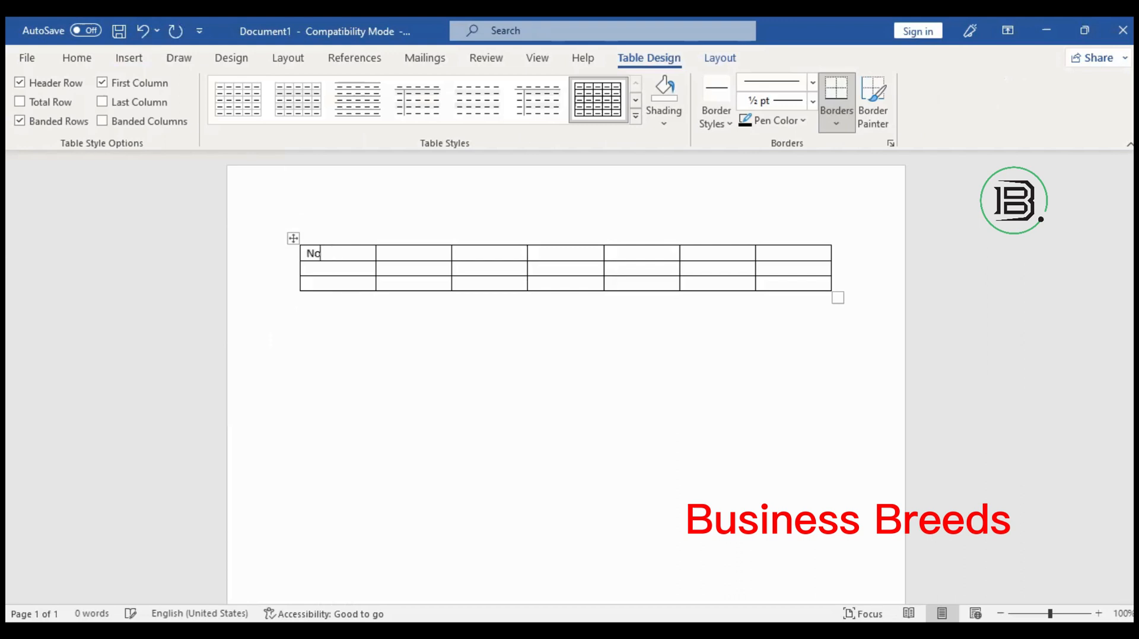
pyautogui.press('Tab')
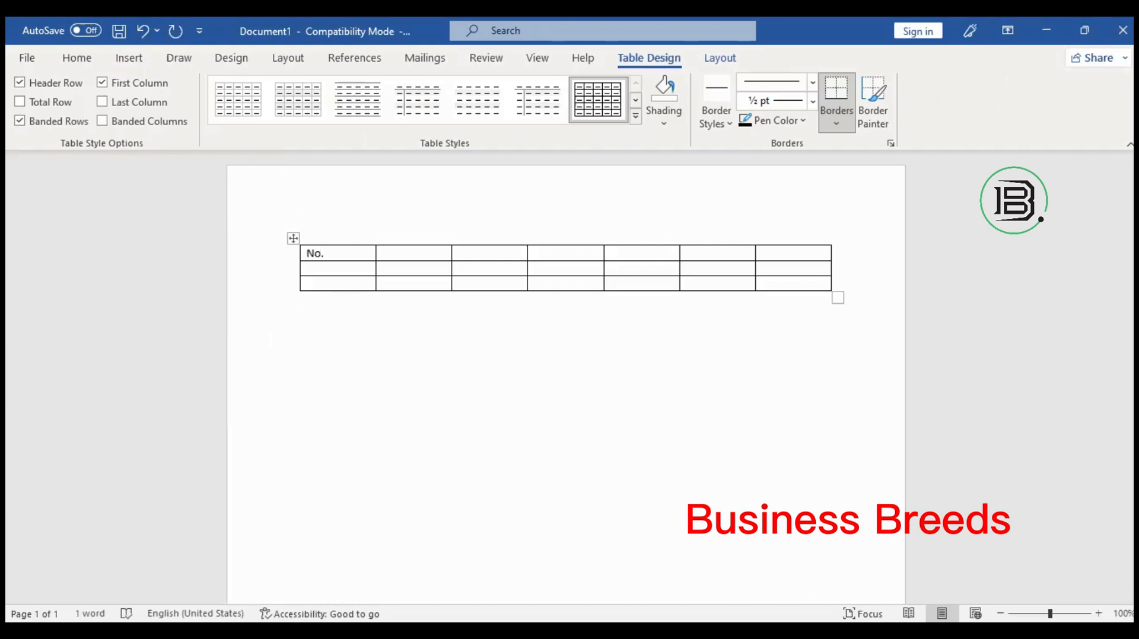
pyautogui.write('Name')
pyautogui.press('Tab')
pyautogui.write('Father B')
pyautogui.press('BackSpace')
pyautogui.write('n')
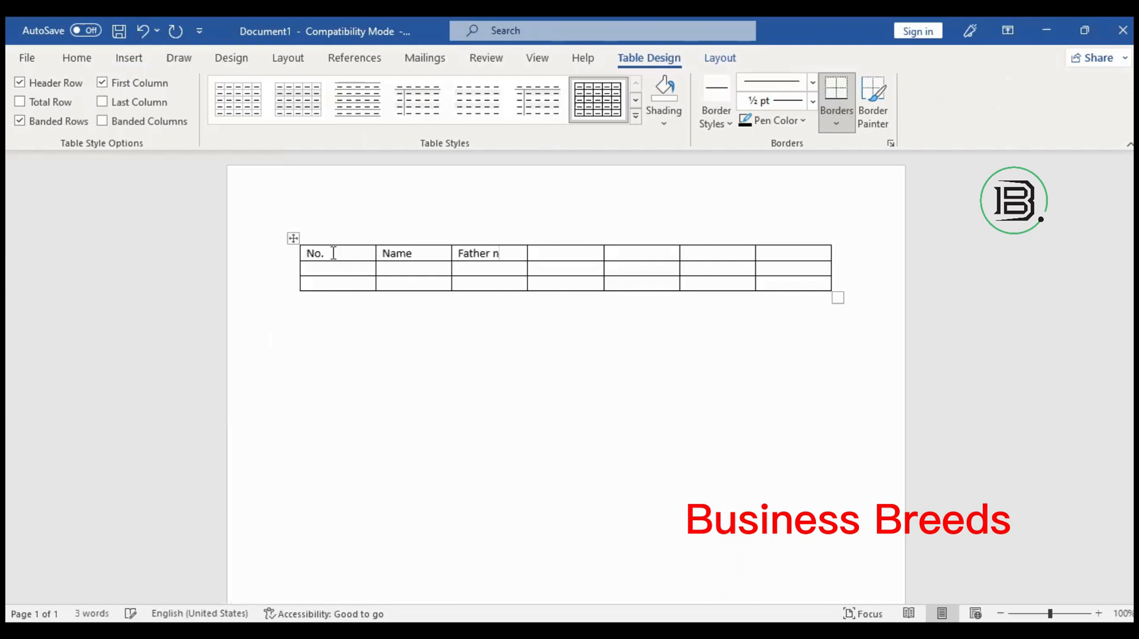
pyautogui.press('BackSpace')
pyautogui.write('NaM')
pyautogui.write('E')
pyautogui.press('Tab')
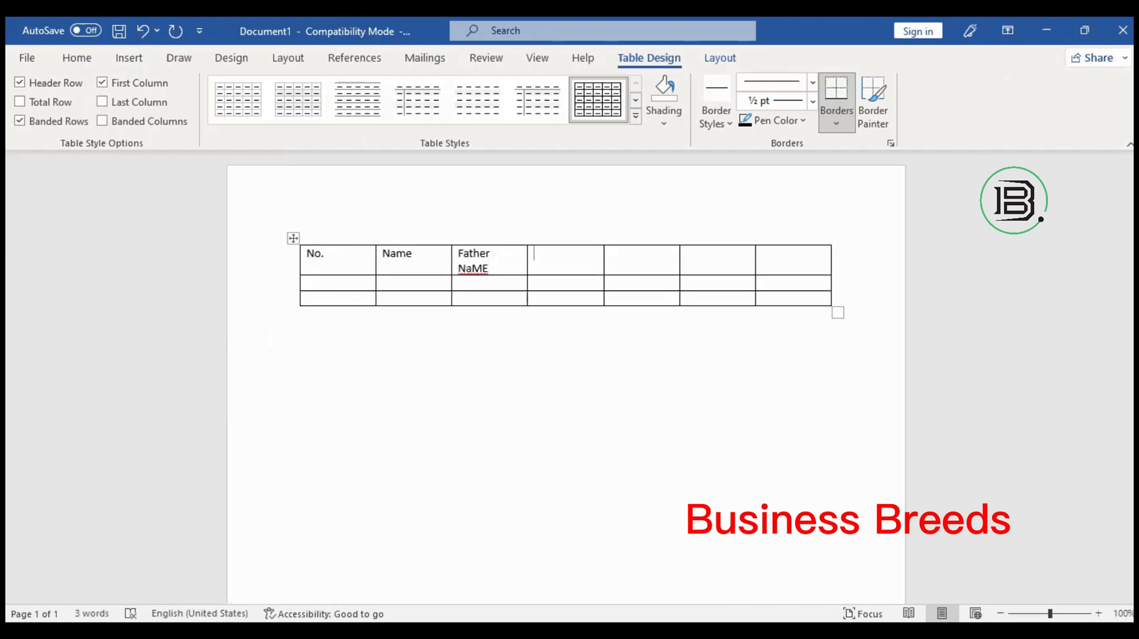
pyautogui.click(525, 262)
pyautogui.press('BackSpace')
pyautogui.press('BackSpace')
pyautogui.write('ME')
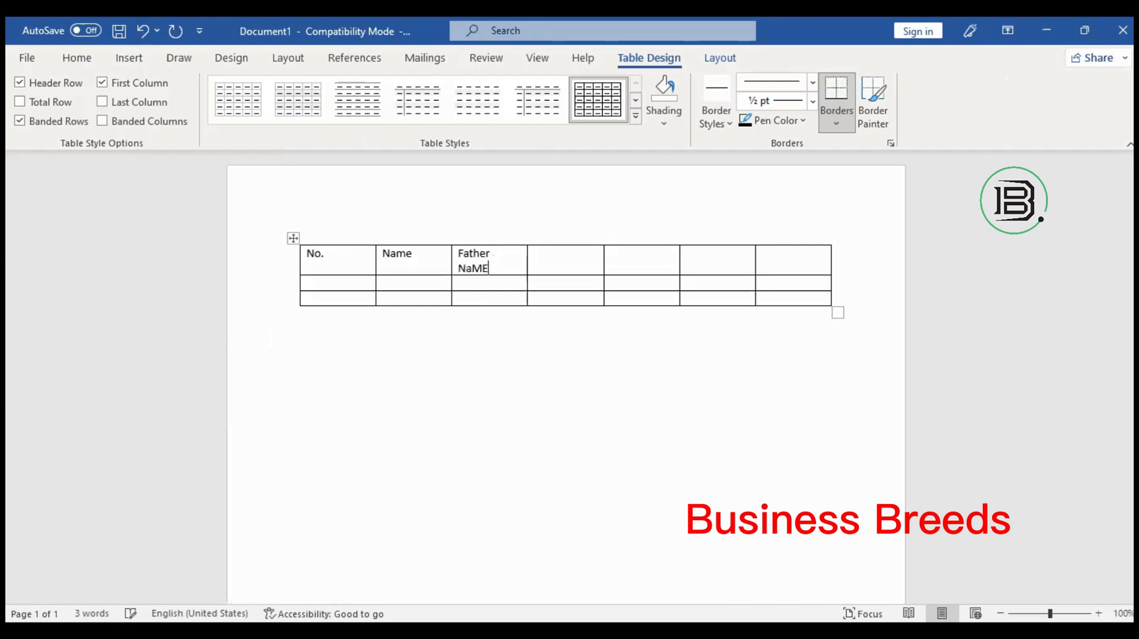
pyautogui.press('Tab')
pyautogui.press('Left')
pyautogui.press('BackSpace')
pyautogui.press('BackSpace')
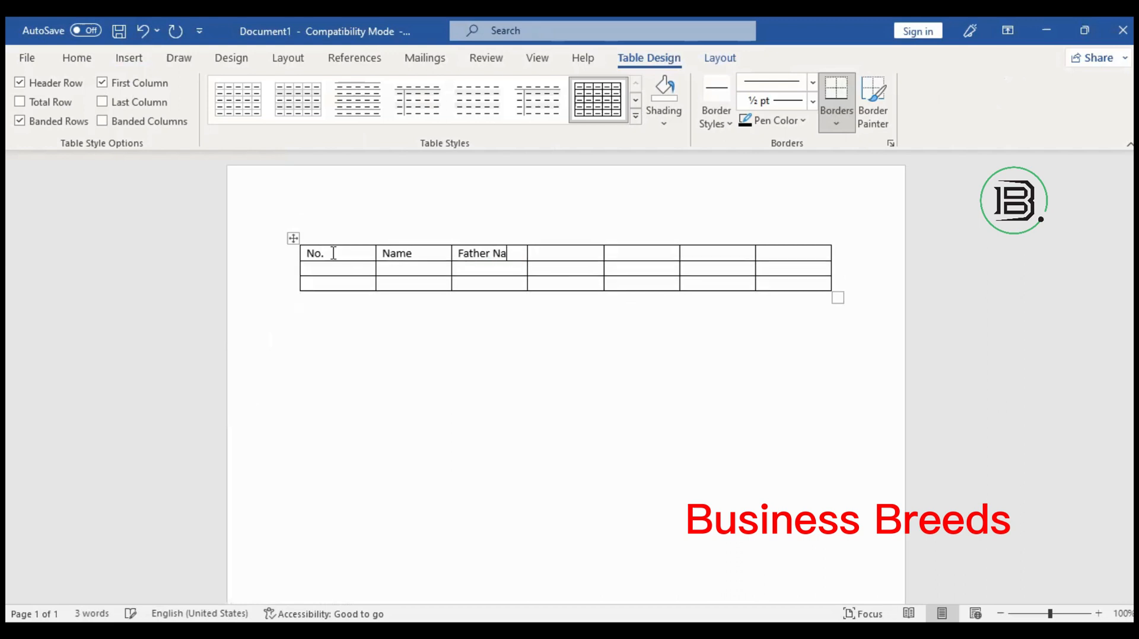
pyautogui.write('me')
pyautogui.press('Tab')
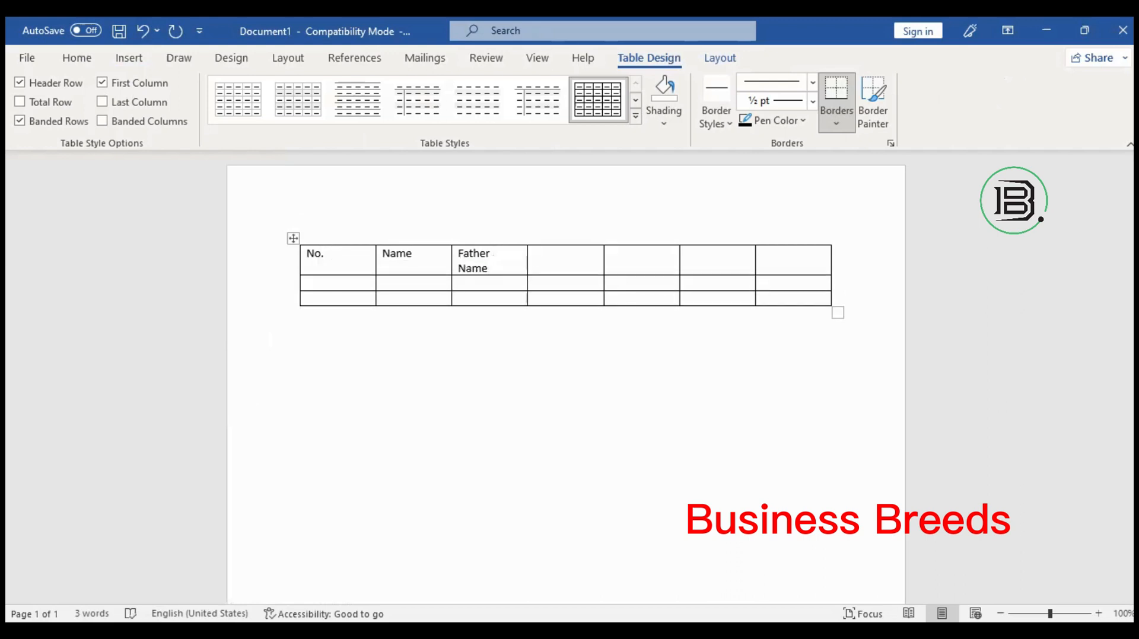
# Add the City, Phone and Address headings, fixing the 'Adrress' typo.
pyautogui.write('City')
pyautogui.press('Tab')
pyautogui.write('Phone')
pyautogui.press('Tab')
pyautogui.write('Adrress')
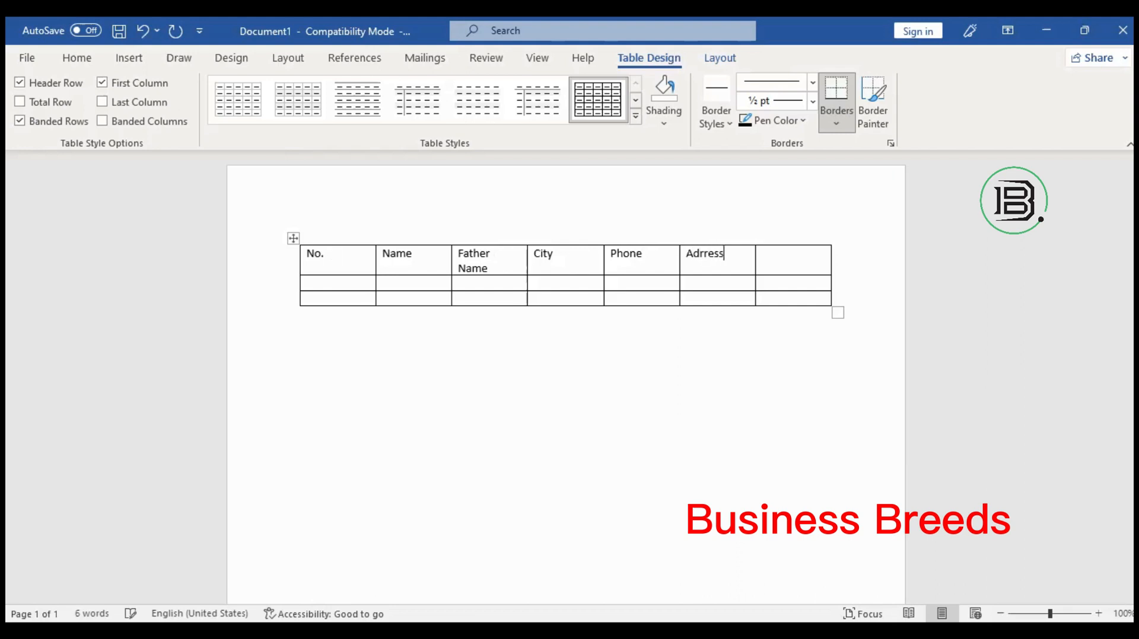
pyautogui.press('BackSpace')
pyautogui.press('BackSpace')
pyautogui.press('BackSpace')
pyautogui.press('BackSpace')
pyautogui.press('BackSpace')
pyautogui.write('dress')
pyautogui.click(348, 270)
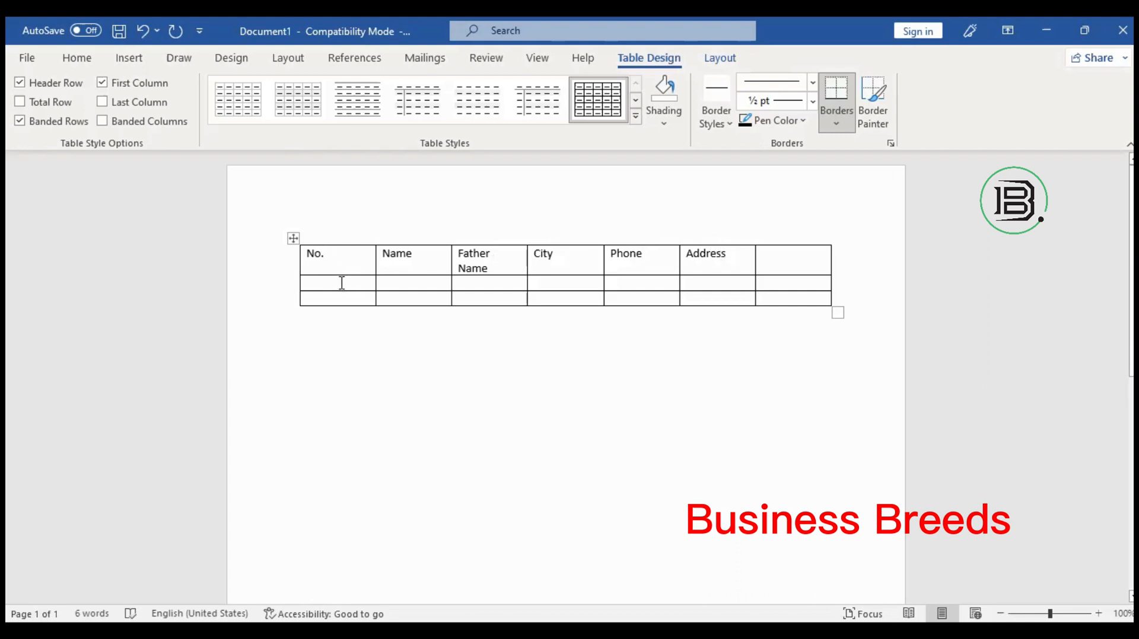
# Enter 01 under No., narrow the No. column, and AutoFit so Father Name fits one line.
pyautogui.click(342, 283)
pyautogui.write('01')
pyautogui.moveTo(375, 257); pyautogui.dragTo(330, 274)
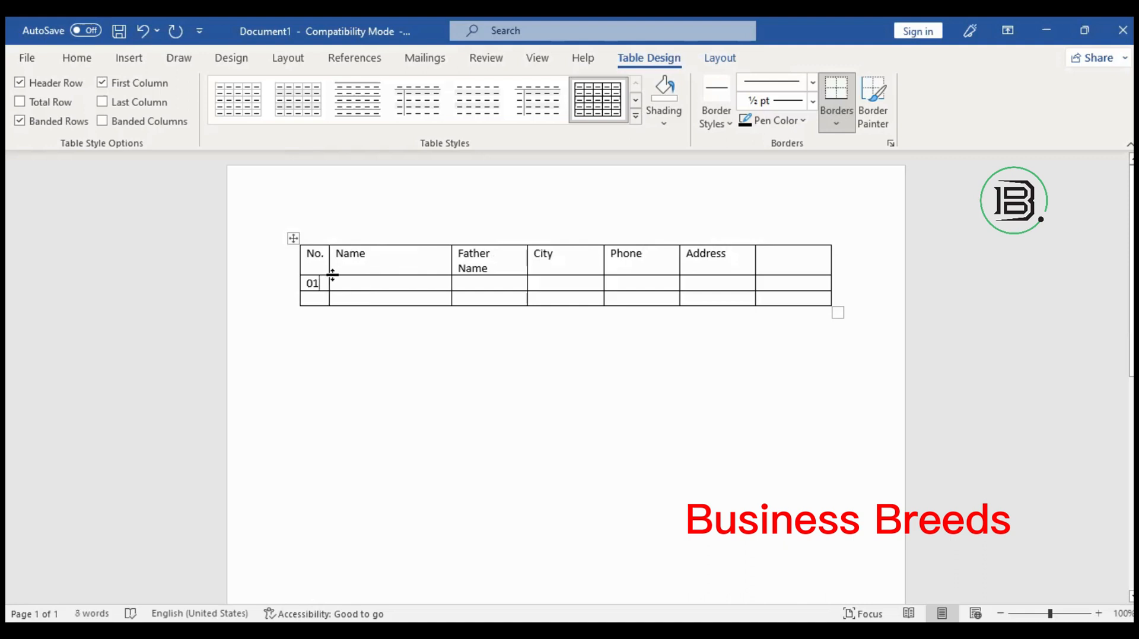
pyautogui.click(406, 270)
pyautogui.click(398, 286)
pyautogui.doubleClick(527, 255)
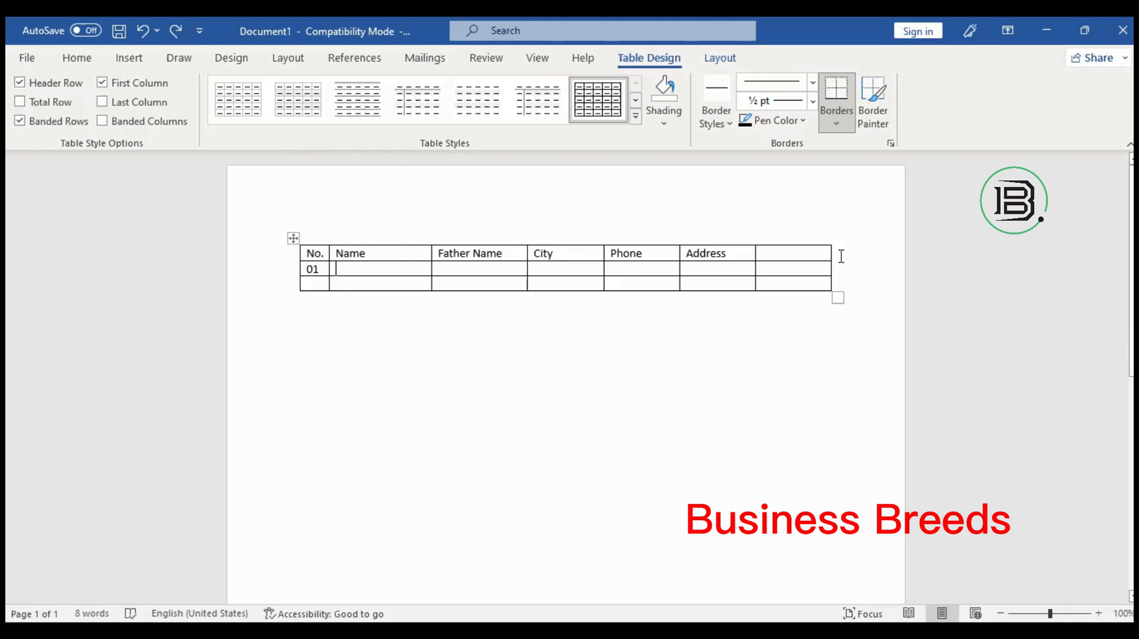
pyautogui.hotkey('ctrl', 'y')
# Type the person's full name under Name and the father's name under Father Name.
pyautogui.click(828, 256)
pyautogui.click(361, 267)
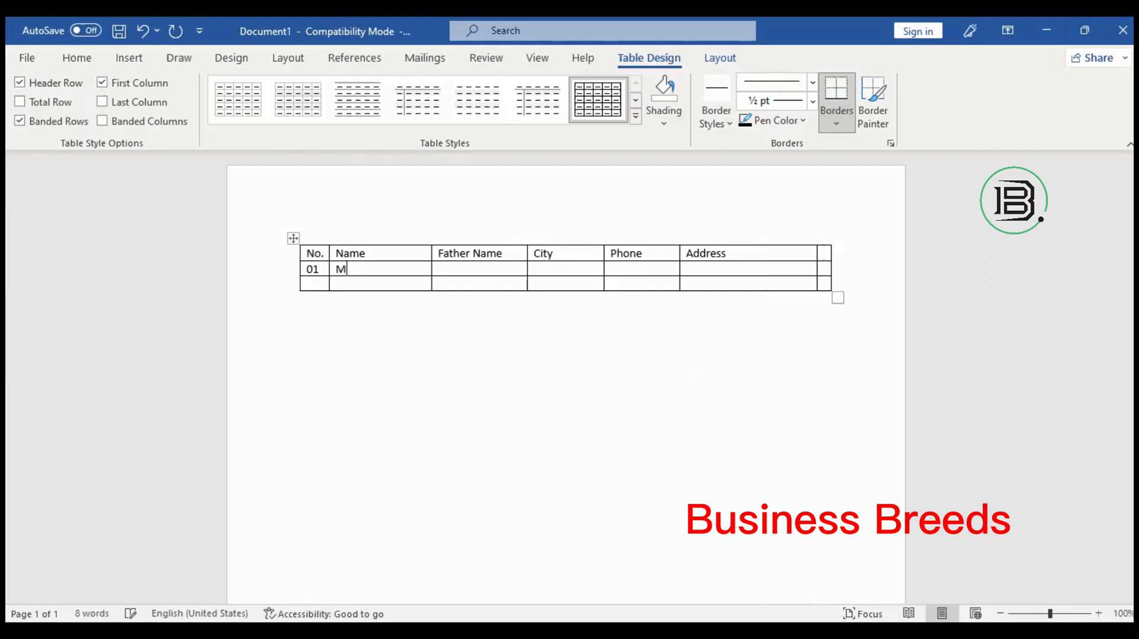
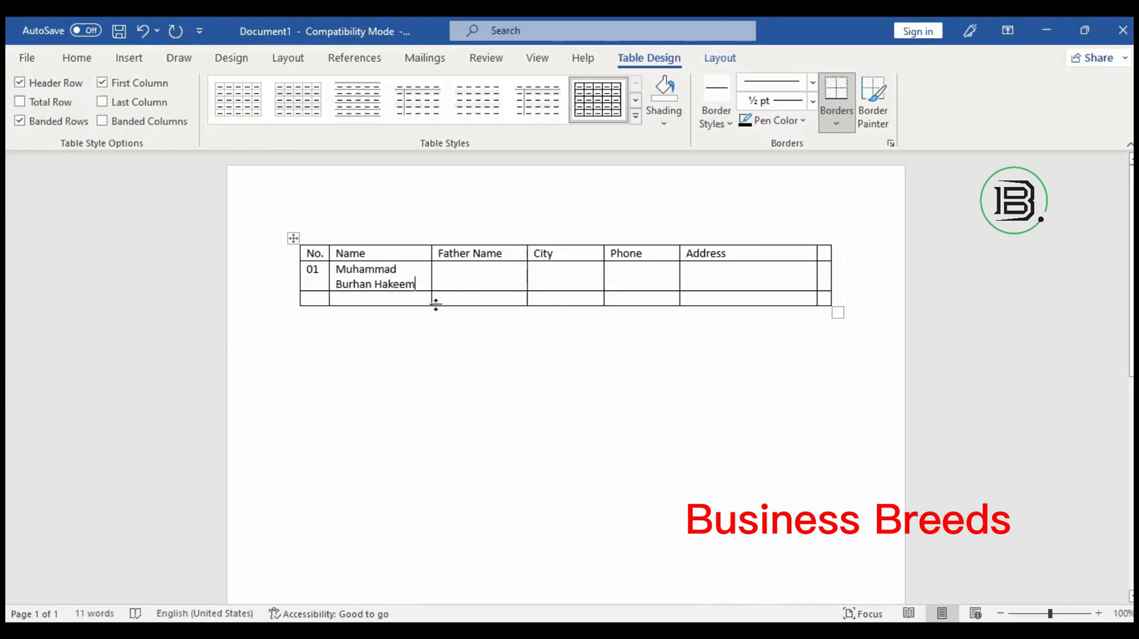
pyautogui.press('Tab')
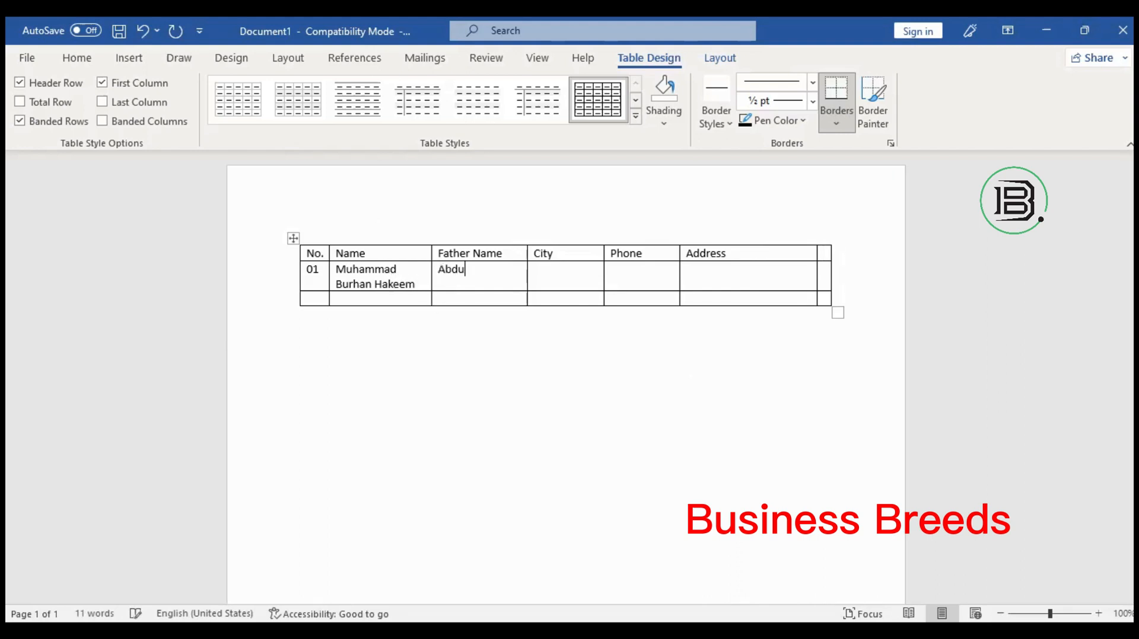
# Try out city entries in the City cell, then erase them to leave it empty.
pyautogui.press('Tab')
pyautogui.write('Laho')
pyautogui.press('BackSpace')
pyautogui.press('BackSpace')
pyautogui.press('BackSpace')
pyautogui.press('BackSpace')
pyautogui.write('Sheiku Pu')
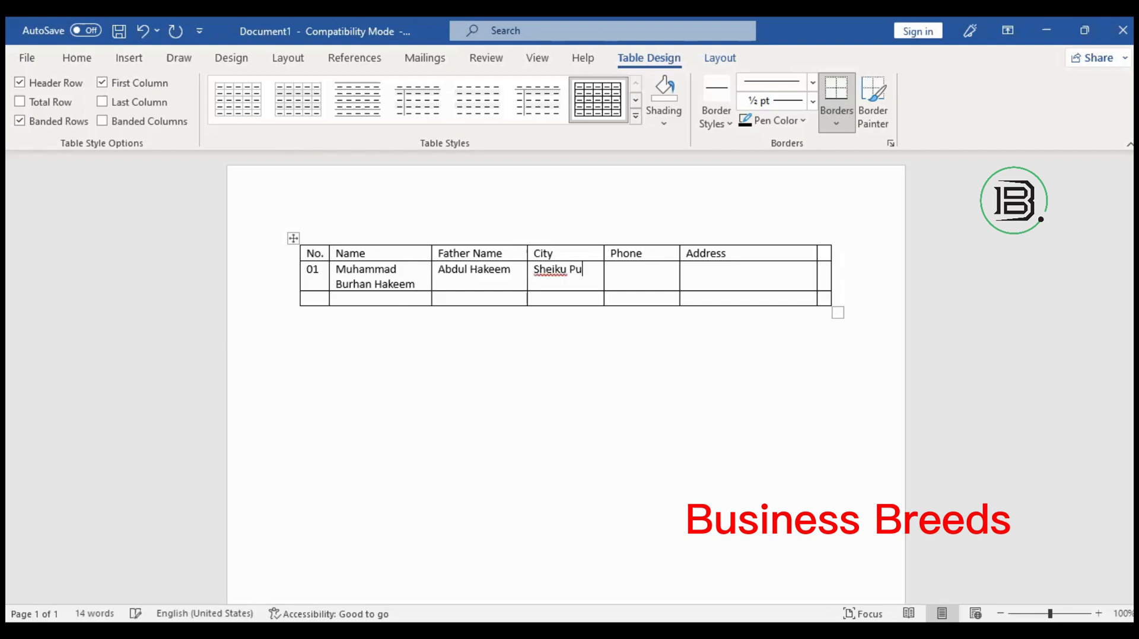
pyautogui.write('ra')
pyautogui.press('Tab')
pyautogui.click(587, 269)
pyautogui.press('BackSpace')
pyautogui.press('BackSpace')
pyautogui.press('BackSpace')
pyautogui.press('BackSpace')
pyautogui.press('BackSpace')
pyautogui.press('BackSpace')
pyautogui.press('BackSpace')
pyautogui.press('BackSpace')
pyautogui.press('BackSpace')
pyautogui.press('BackSpace')
pyautogui.press('BackSpace')
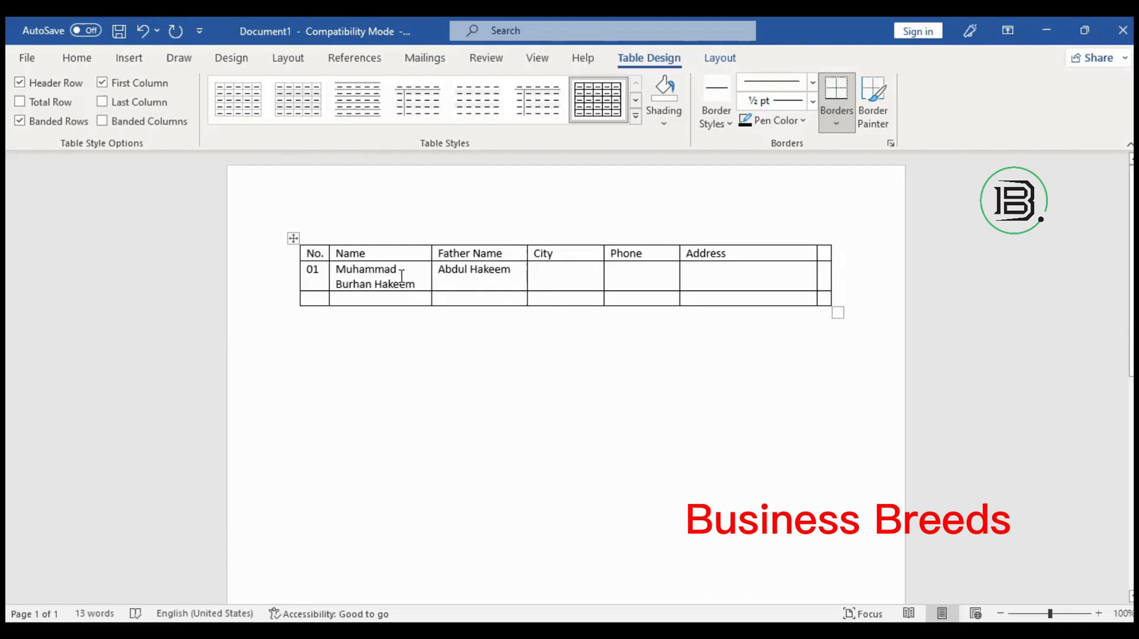
# Enter Multan under City and the phone number under Phone.
pyautogui.click(393, 284)
pyautogui.click(570, 278)
pyautogui.write('Mul')
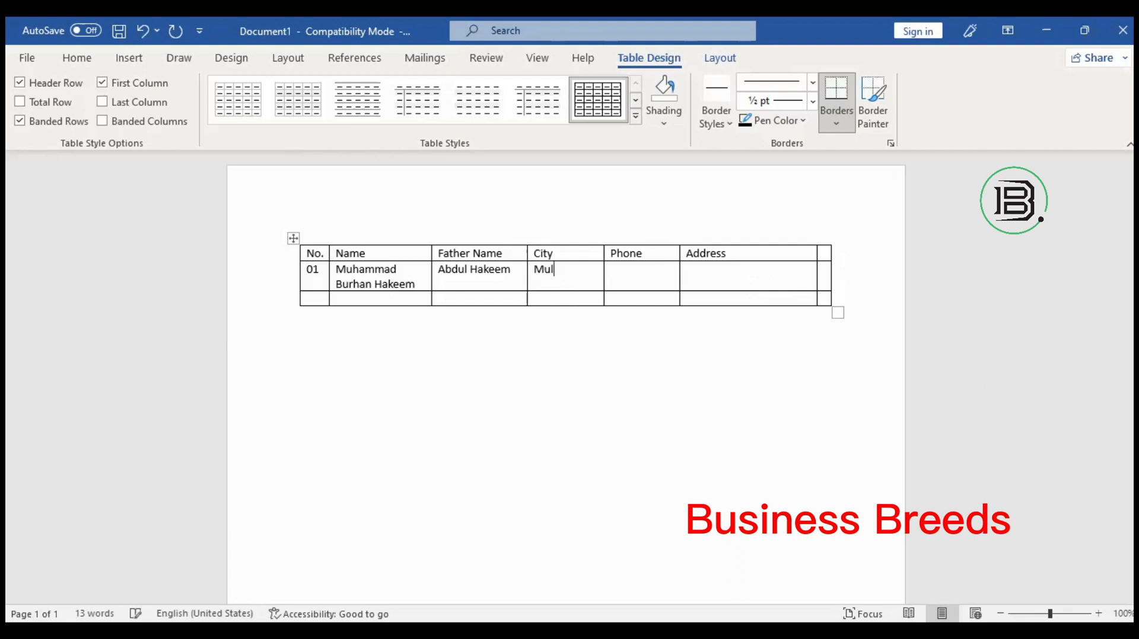
pyautogui.write('tan')
pyautogui.press('Tab')
# Type the full postal address into the Address cell.
pyautogui.press('Tab')
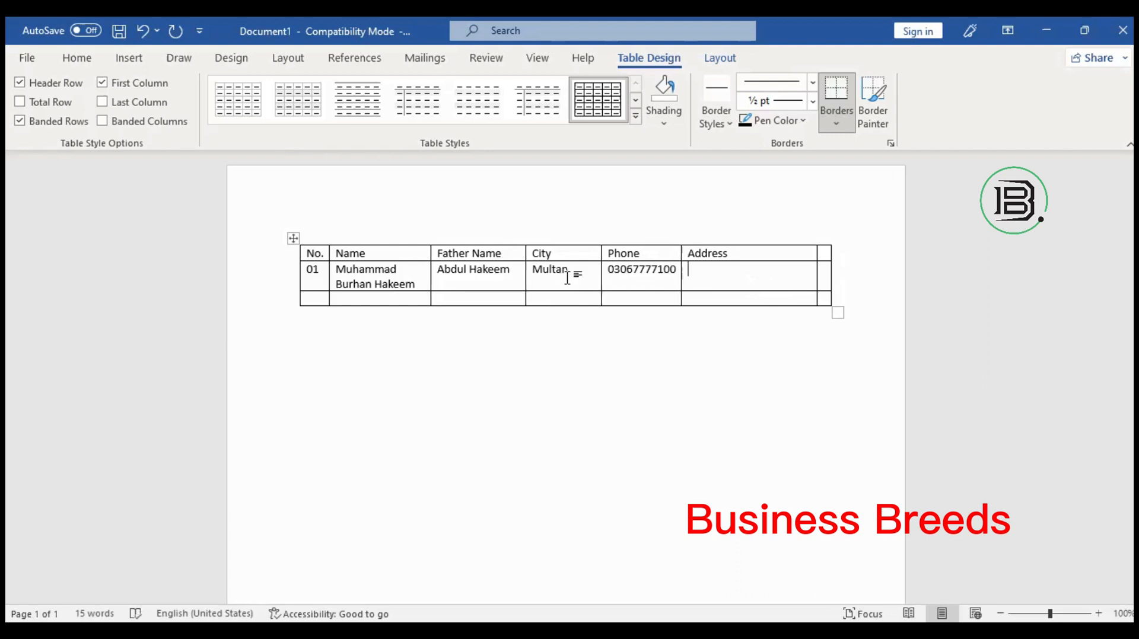
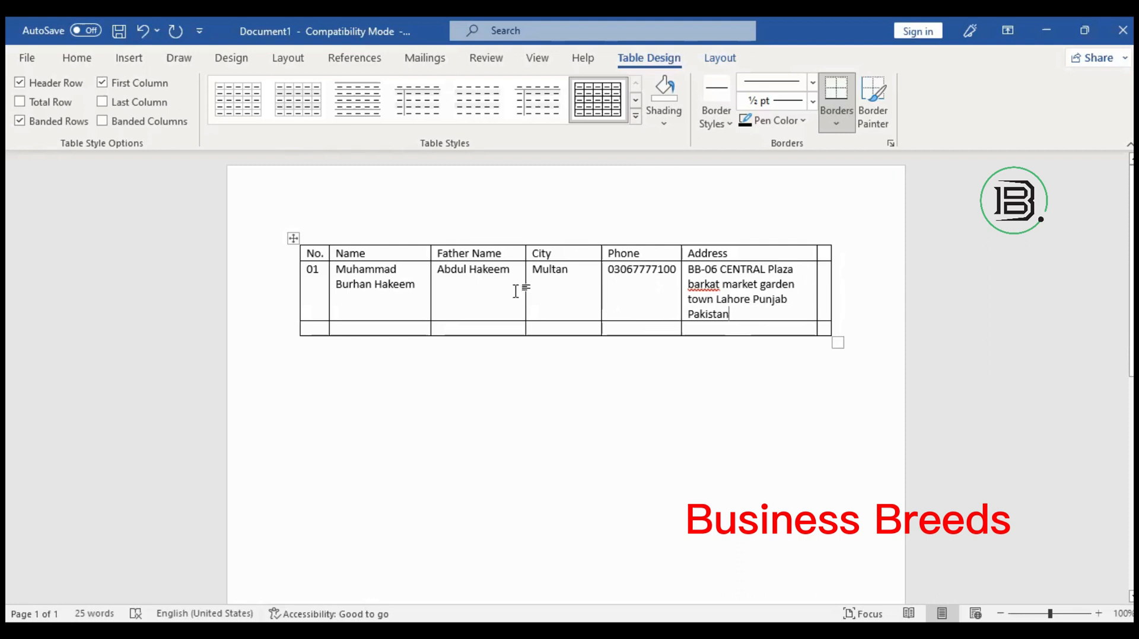
# Delete the entire City, Phone and blank last columns using Delete Cells.
pyautogui.rightClick(553, 297)
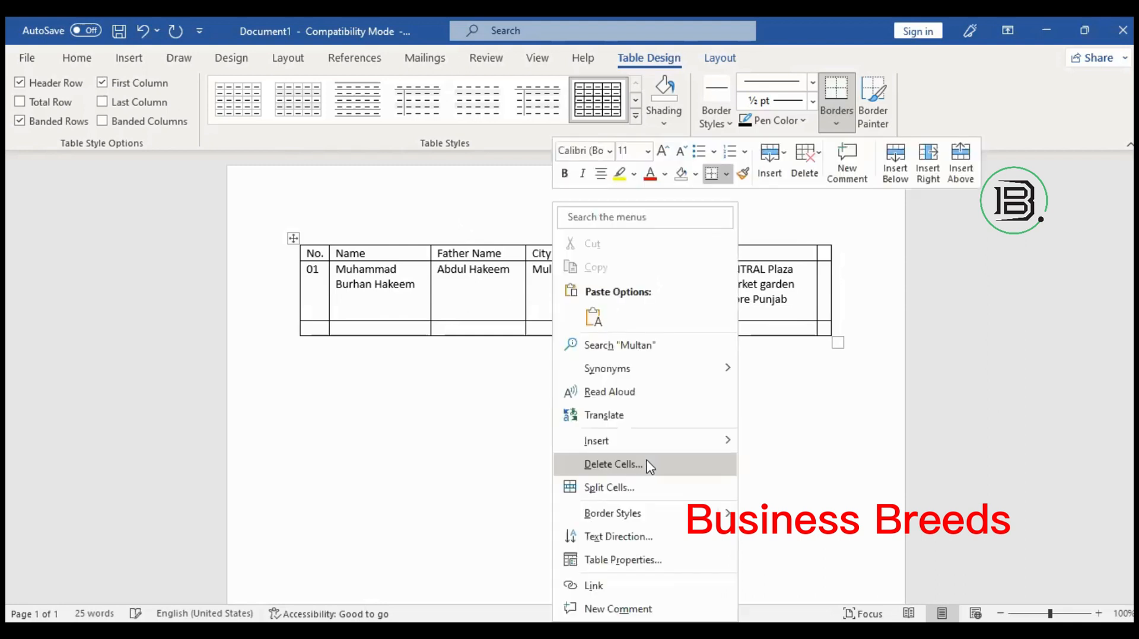
pyautogui.click(648, 465)
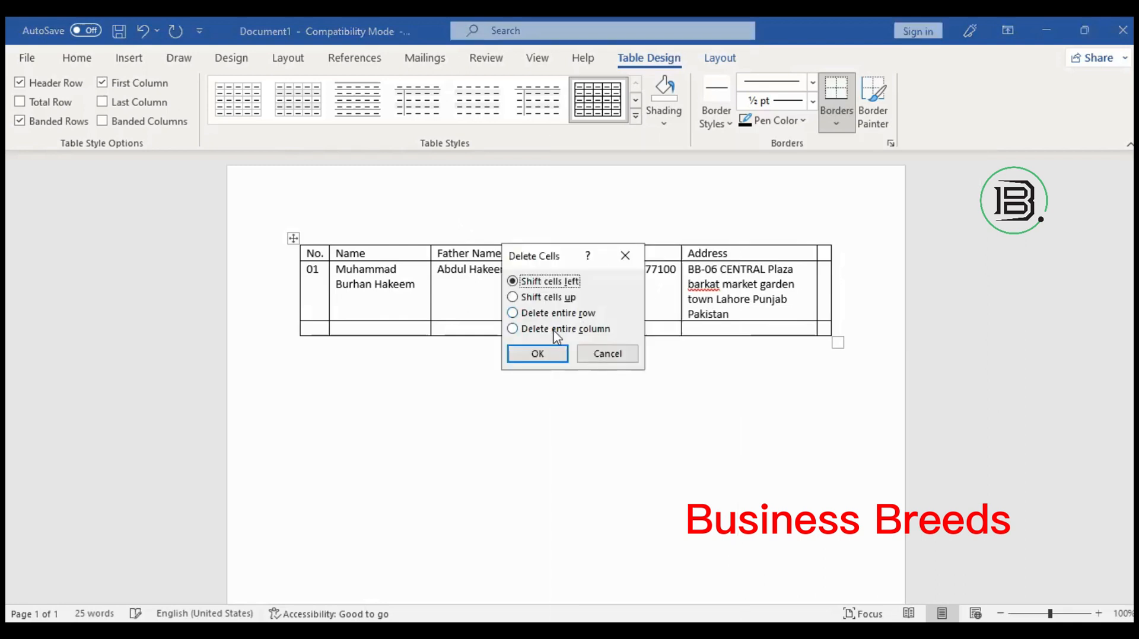
pyautogui.hotkey('alt', 'c')
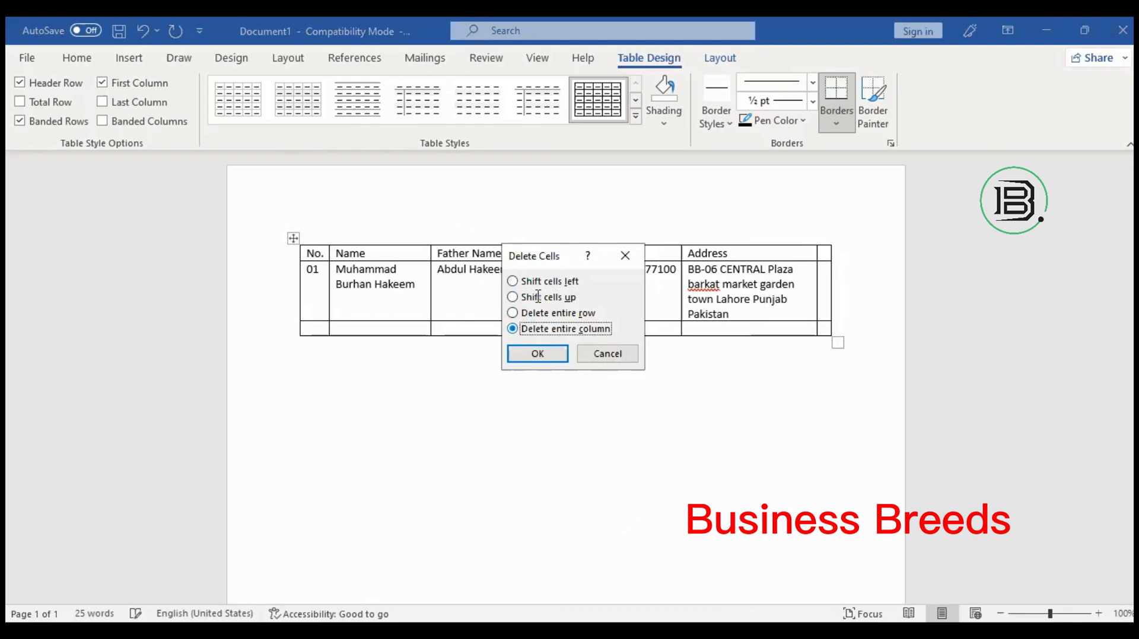
pyautogui.press('Return')
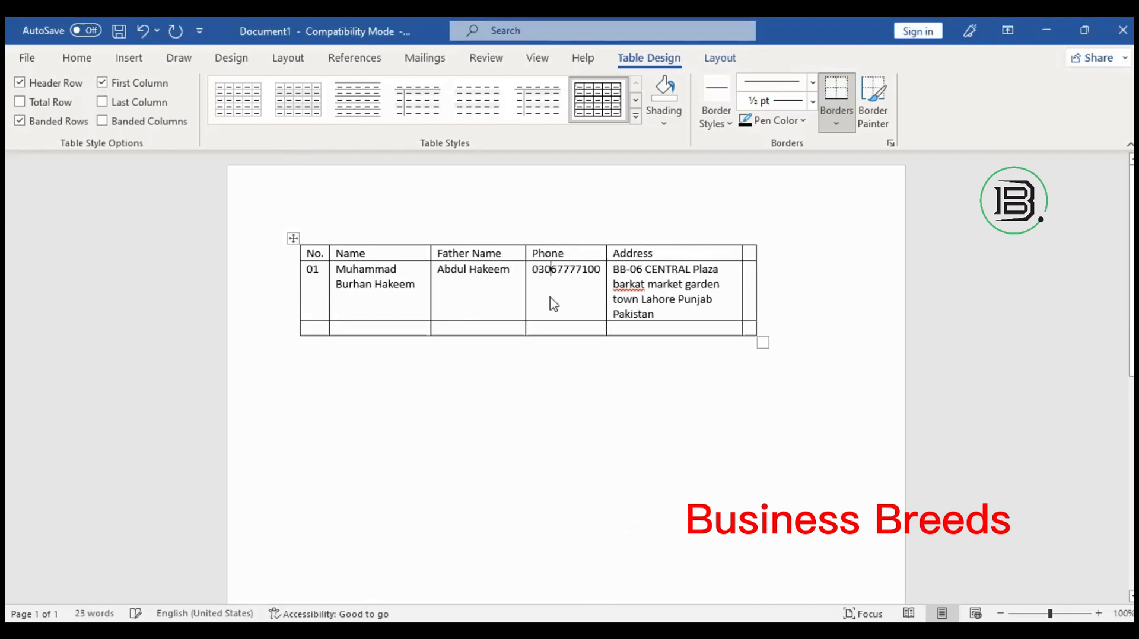
pyautogui.hotkey('shift', 'F10')
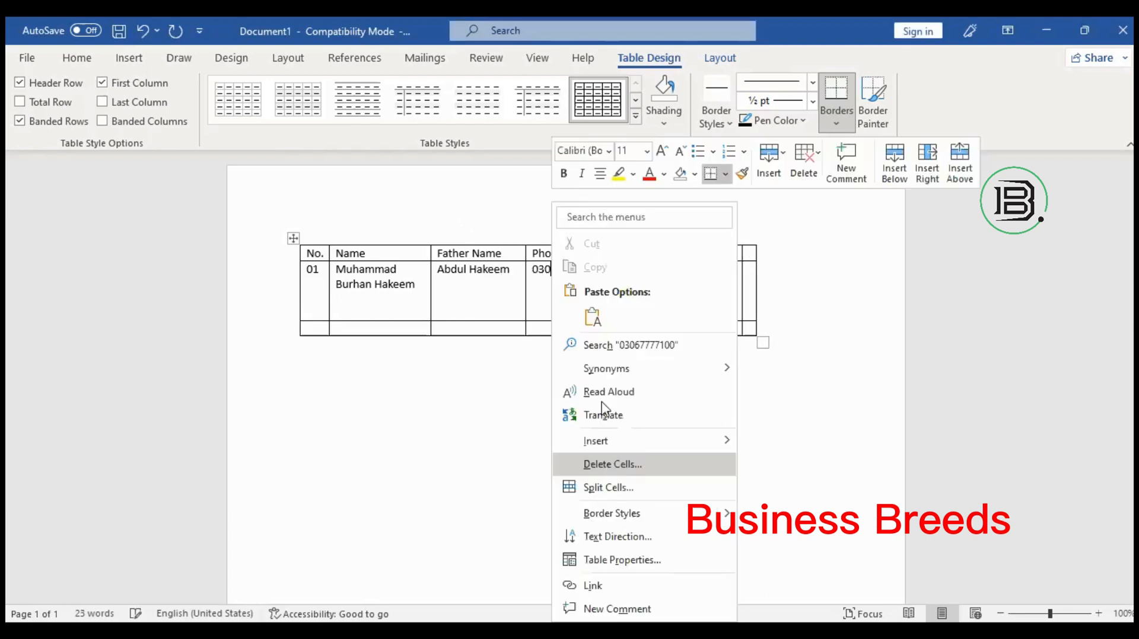
pyautogui.press('Return')
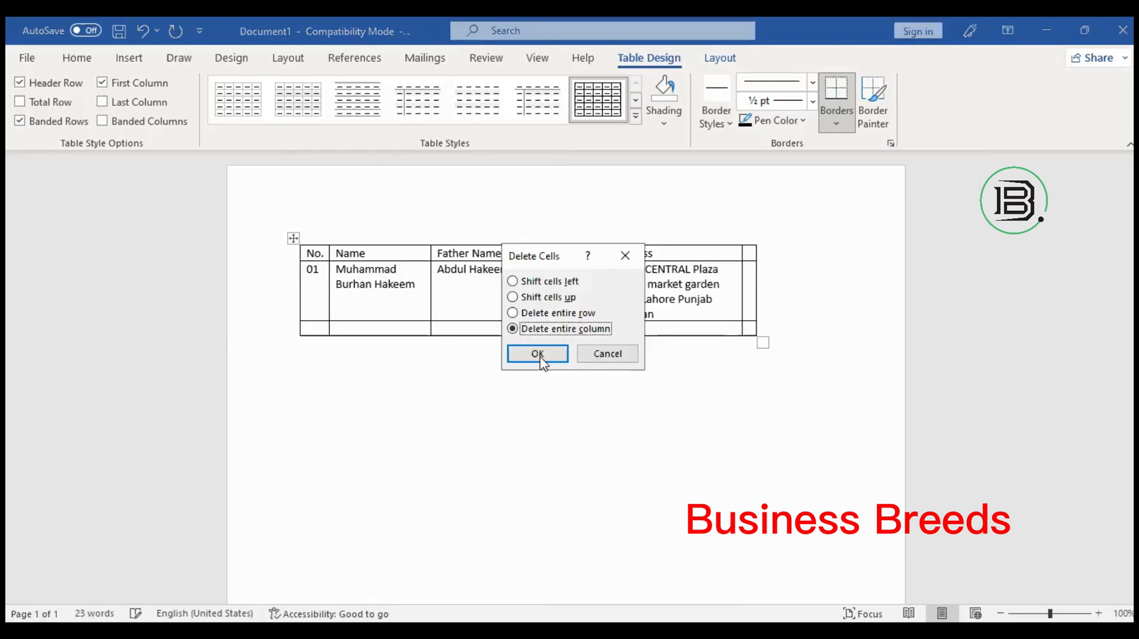
pyautogui.click(541, 363)
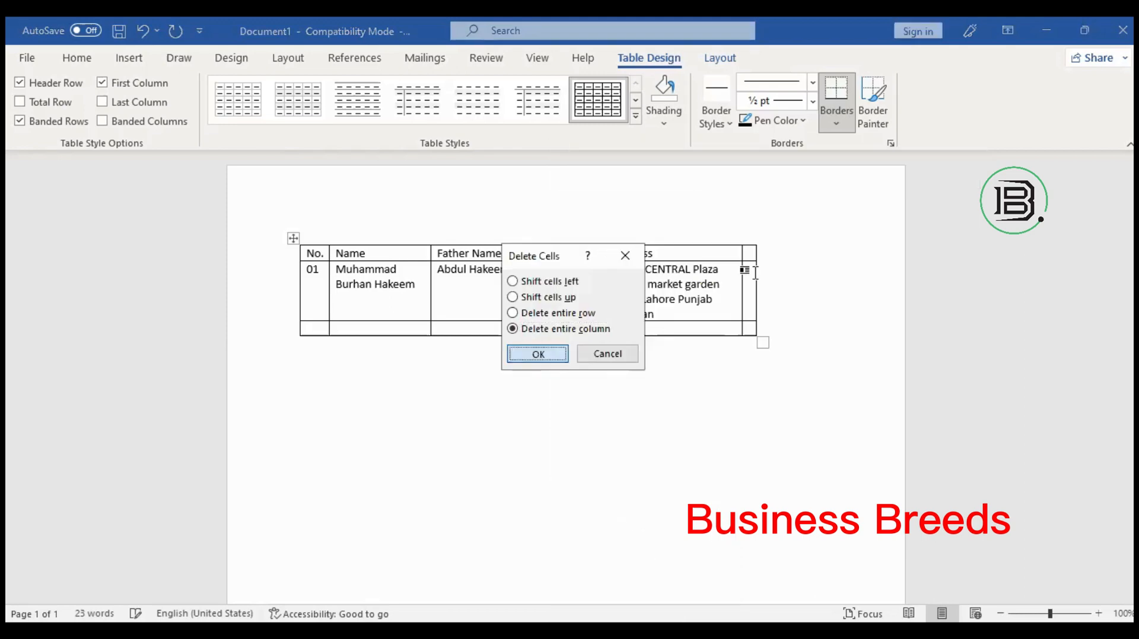
pyautogui.press('Return')
pyautogui.rightClick(674, 287)
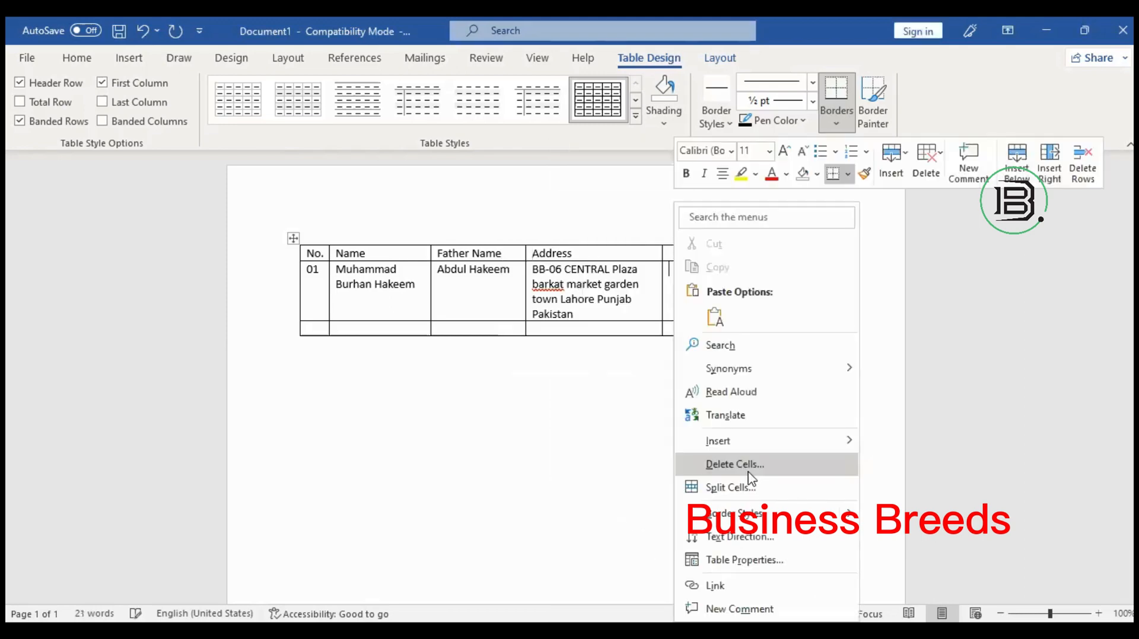
pyautogui.click(753, 468)
pyautogui.click(580, 328)
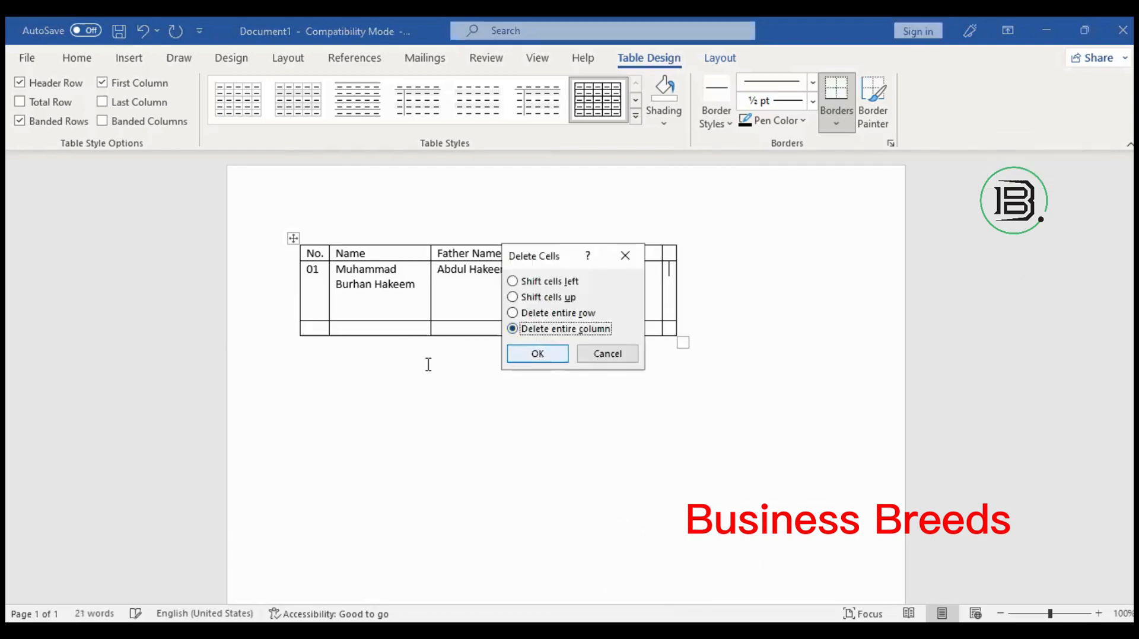
pyautogui.press('Return')
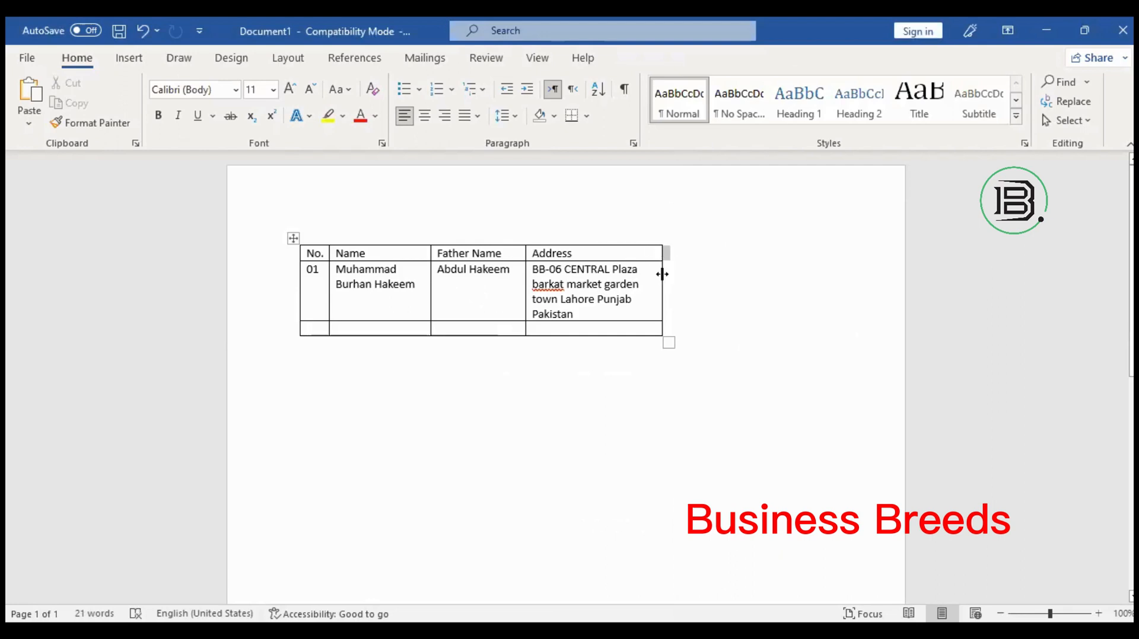
# AutoFit the Father Name column so the father's name sits on one line, narrowing Address.
pyautogui.click(664, 276)
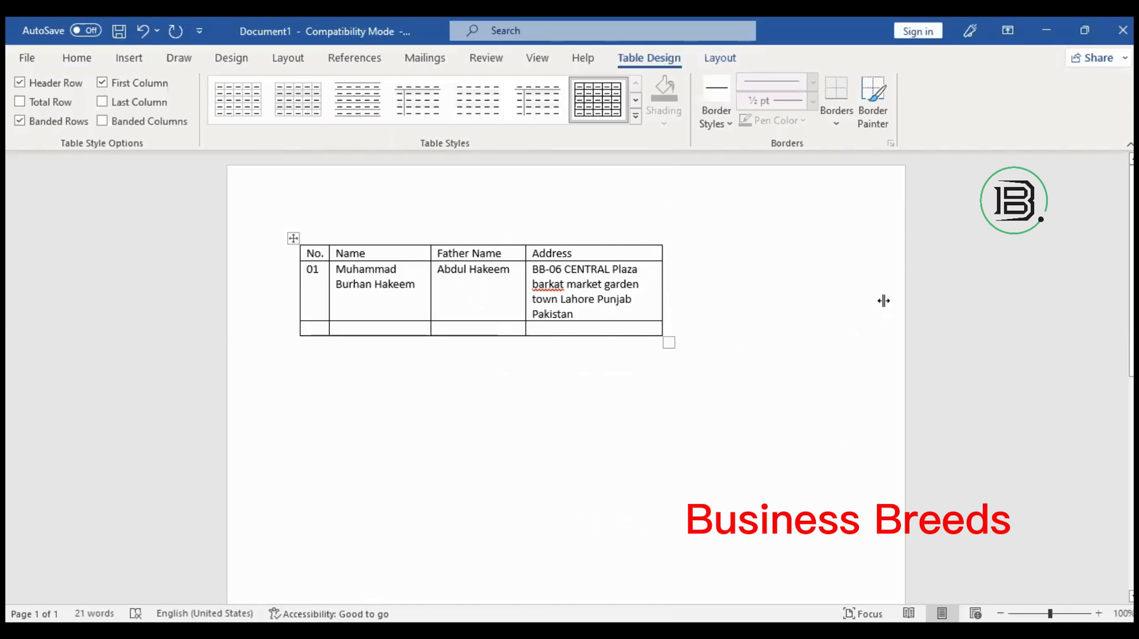
pyautogui.moveTo(883, 301); pyautogui.dragTo(881, 301)
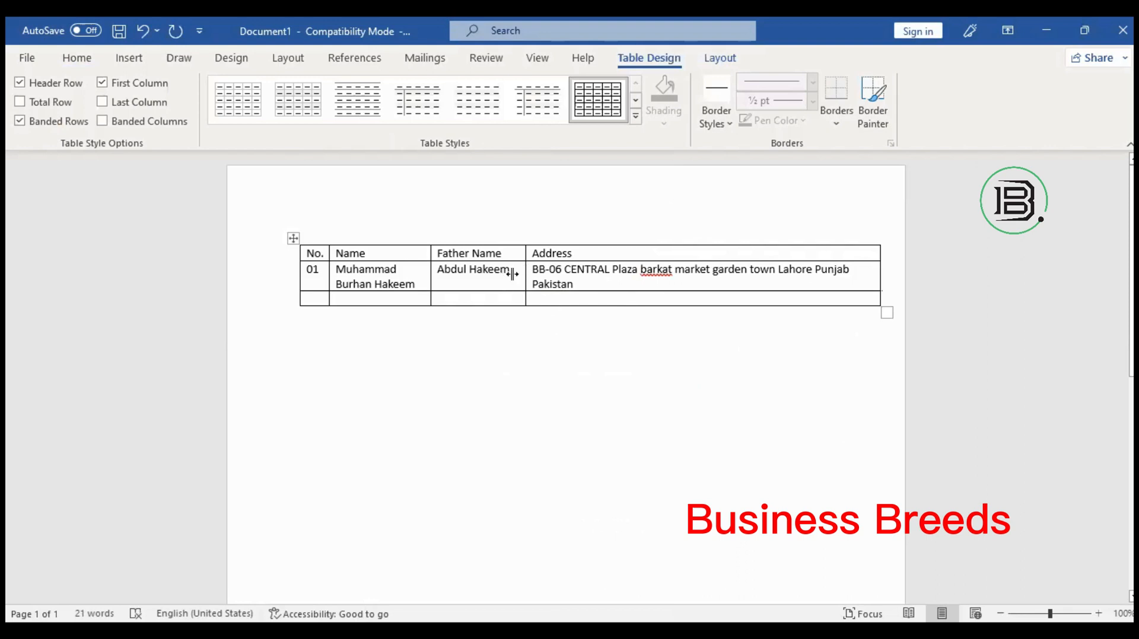
pyautogui.moveTo(513, 274); pyautogui.dragTo(512, 274)
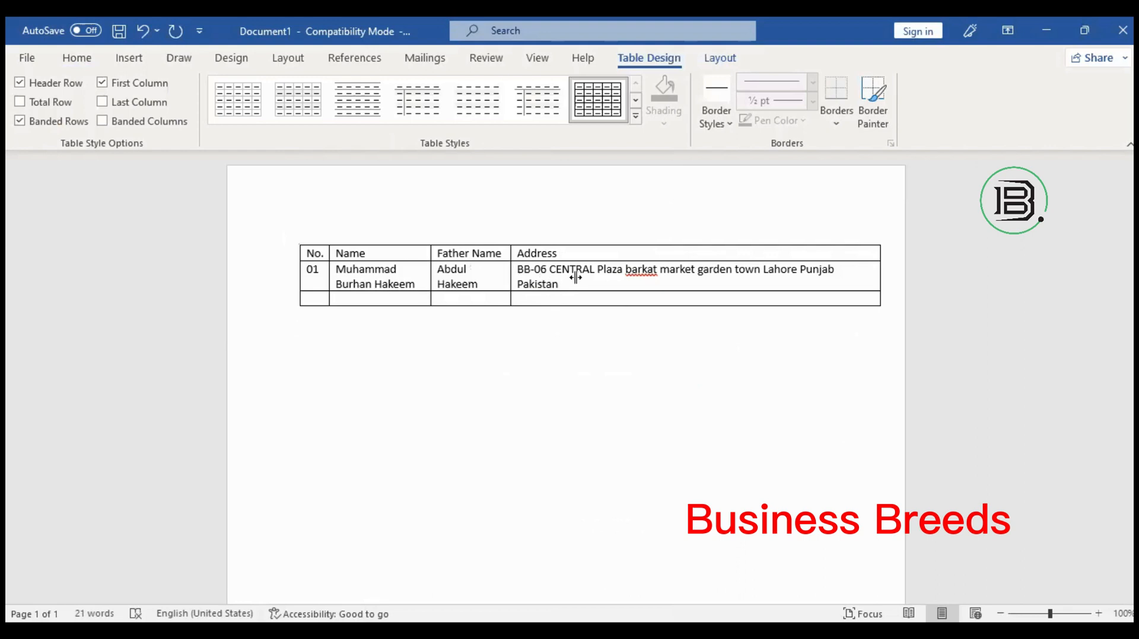
pyautogui.doubleClick(429, 268)
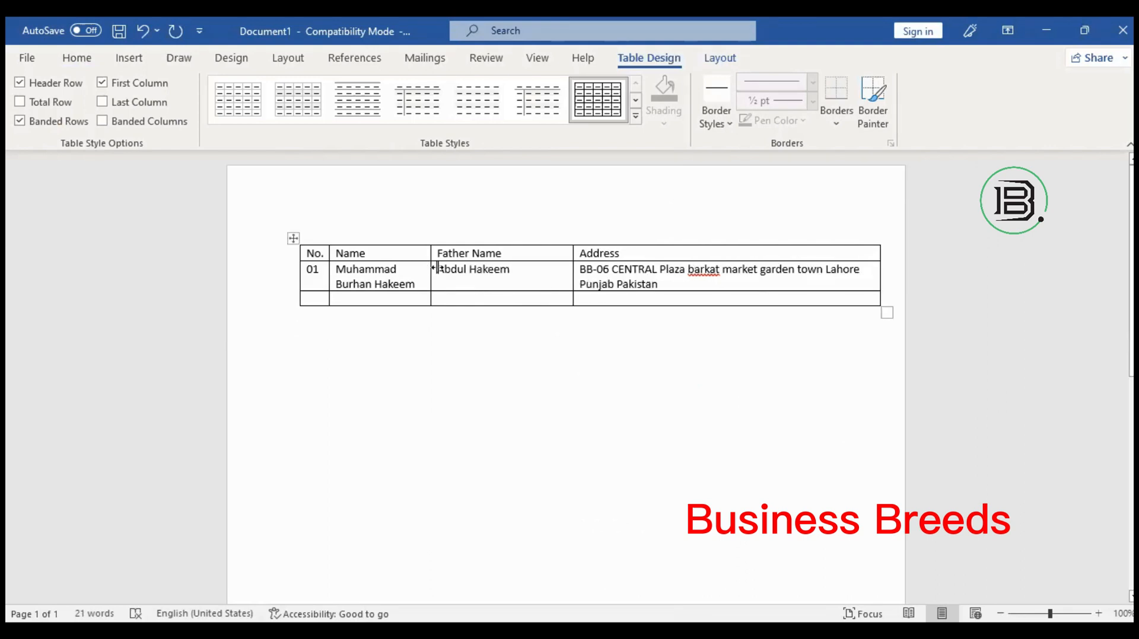
pyautogui.click(656, 326)
# Drag the Father Name/Address border right until Address wraps one word per line.
pyautogui.click(739, 287)
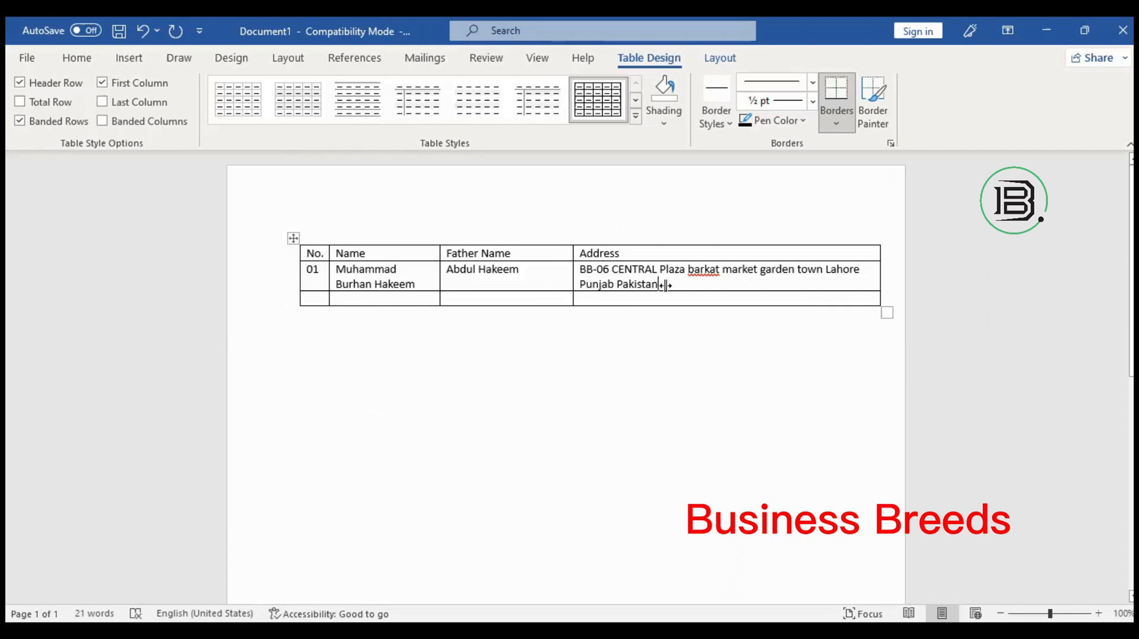
pyautogui.moveTo(664, 286)
pyautogui.mouseDown()
pyautogui.moveTo(641, 284)
pyautogui.moveTo(712, 287)
pyautogui.moveTo(665, 274)
pyautogui.mouseUp()
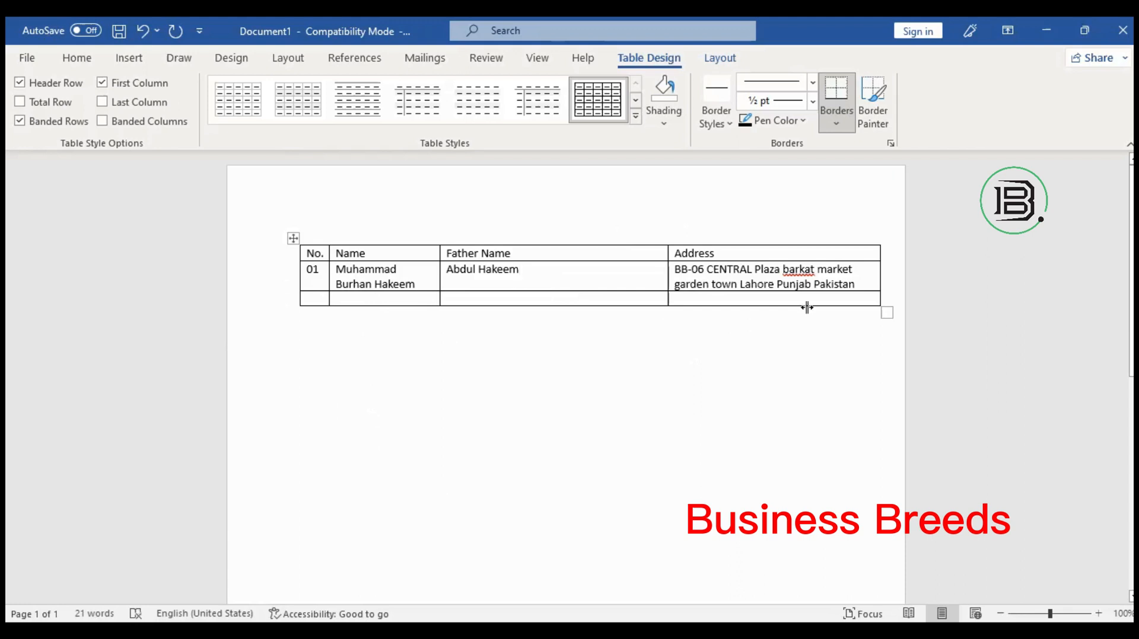
pyautogui.moveTo(837, 307); pyautogui.dragTo(845, 312)
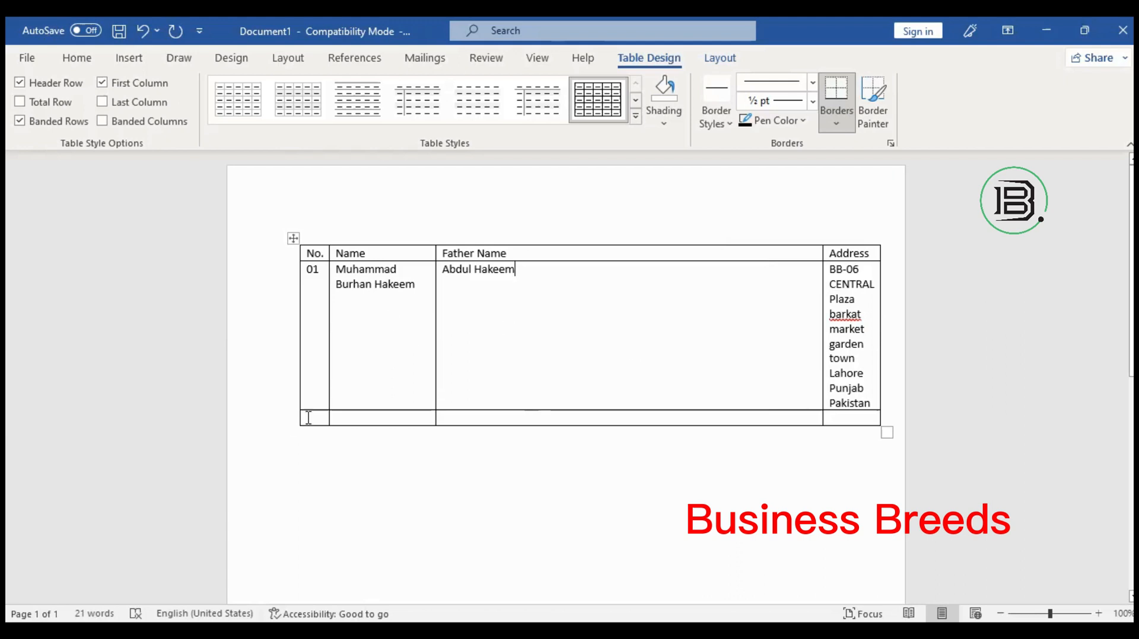
# Enter 'Totral```' in the bottom-row Name cell and 30,000 in its Address cell.
pyautogui.click(413, 418)
pyautogui.write('Totr')
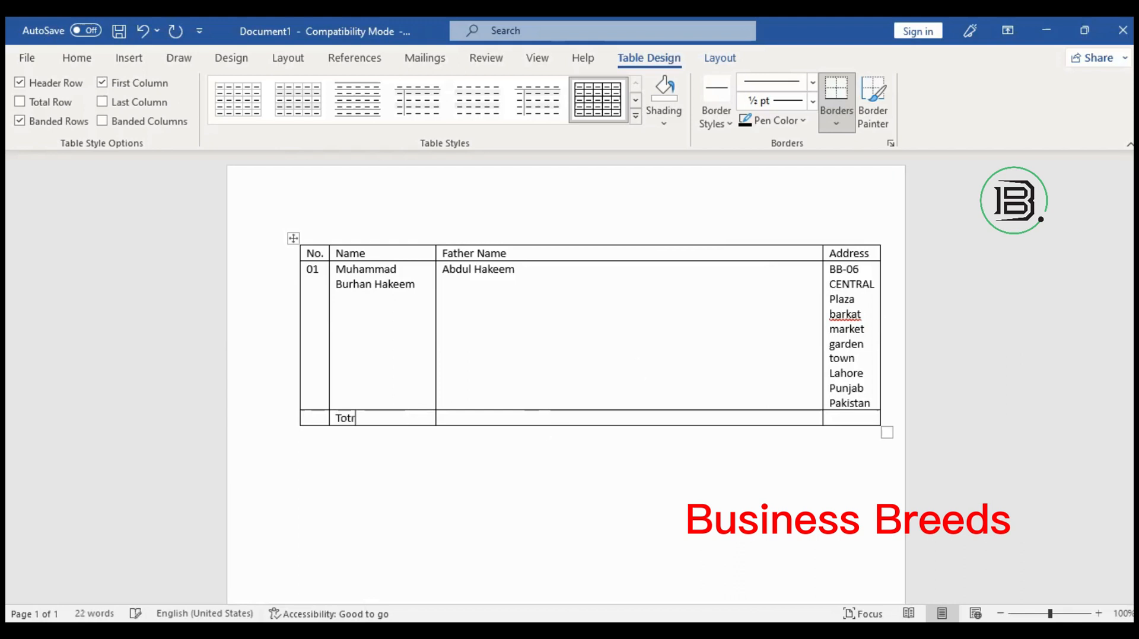
pyautogui.write('al```')
pyautogui.press('Tab')
pyautogui.press('Tab')
pyautogui.write('30,000')
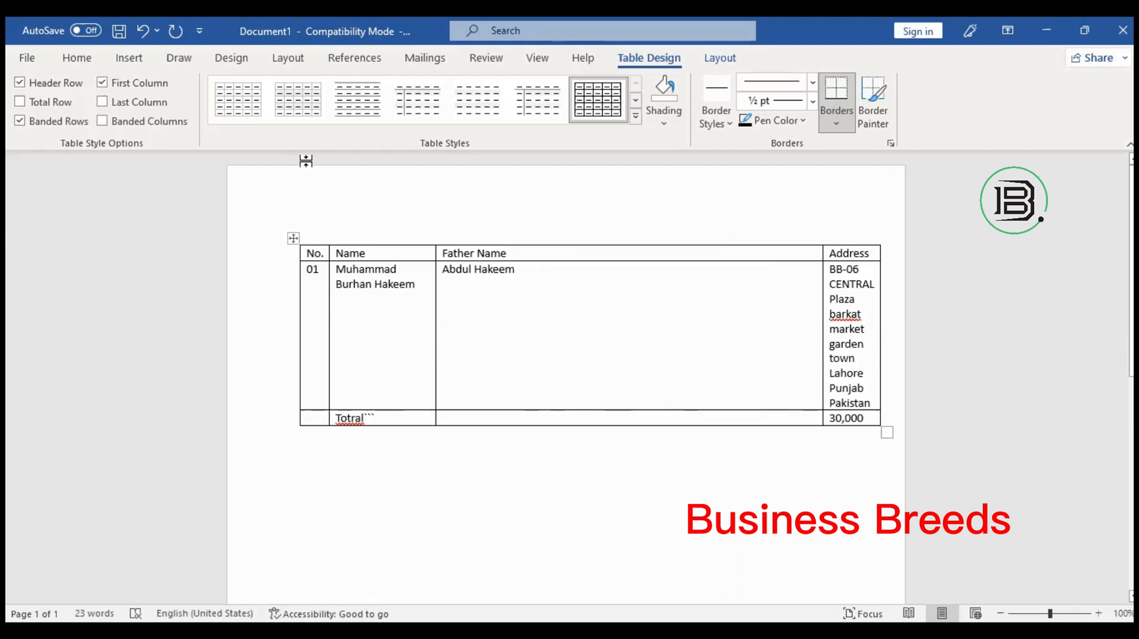
# Apply the first Plain Table style to the table, then look at the Insert tab's table choices.
pyautogui.click(243, 100)
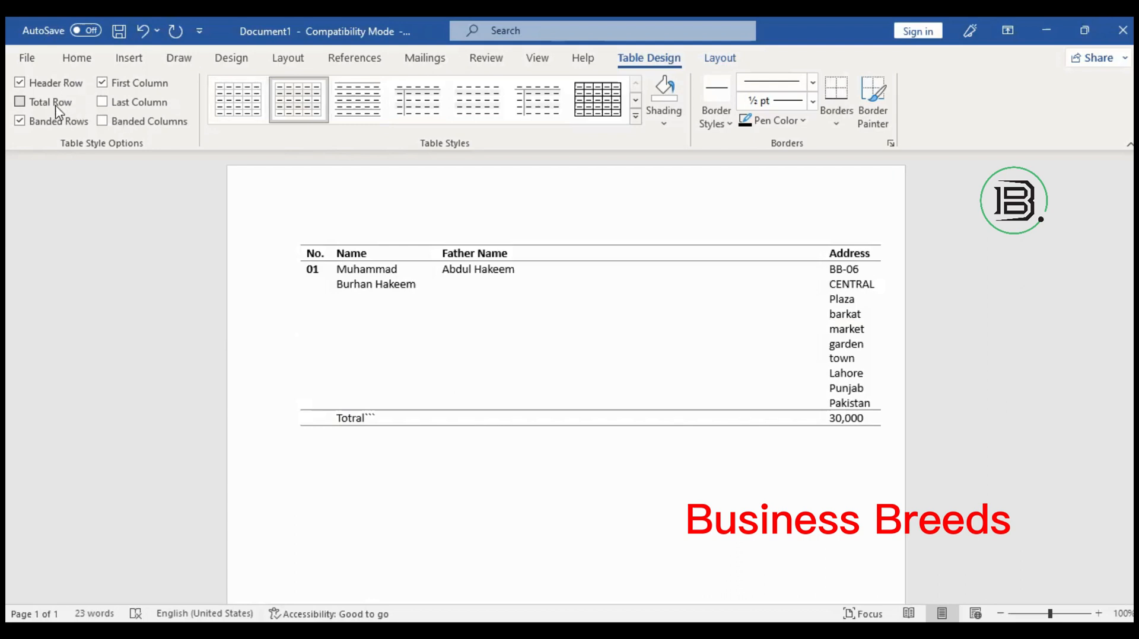
pyautogui.click(127, 58)
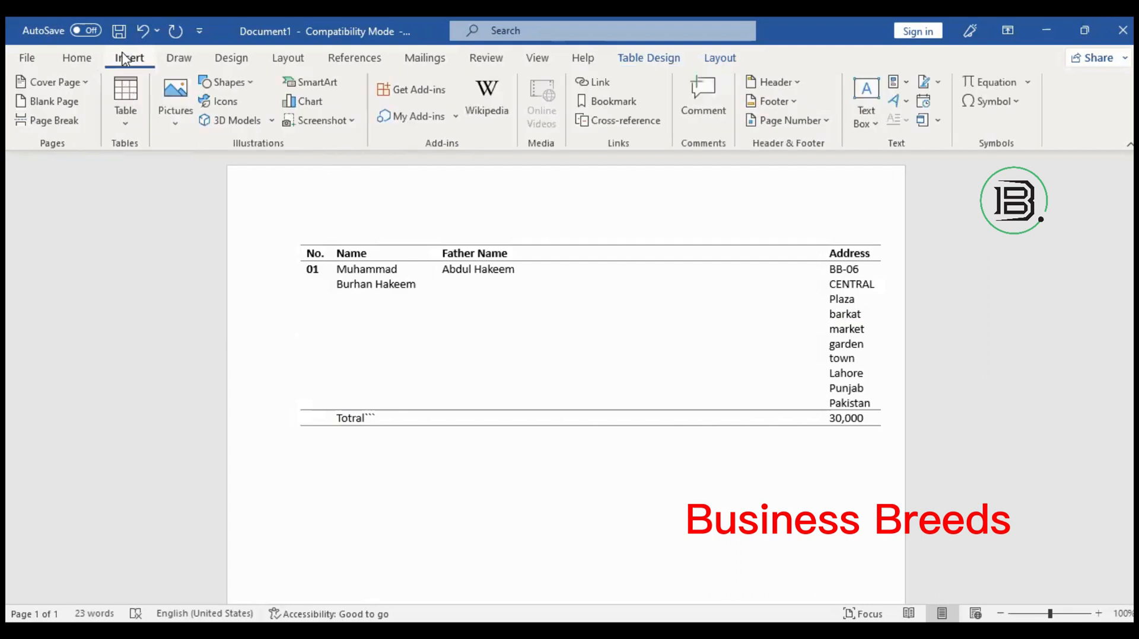
pyautogui.click(126, 128)
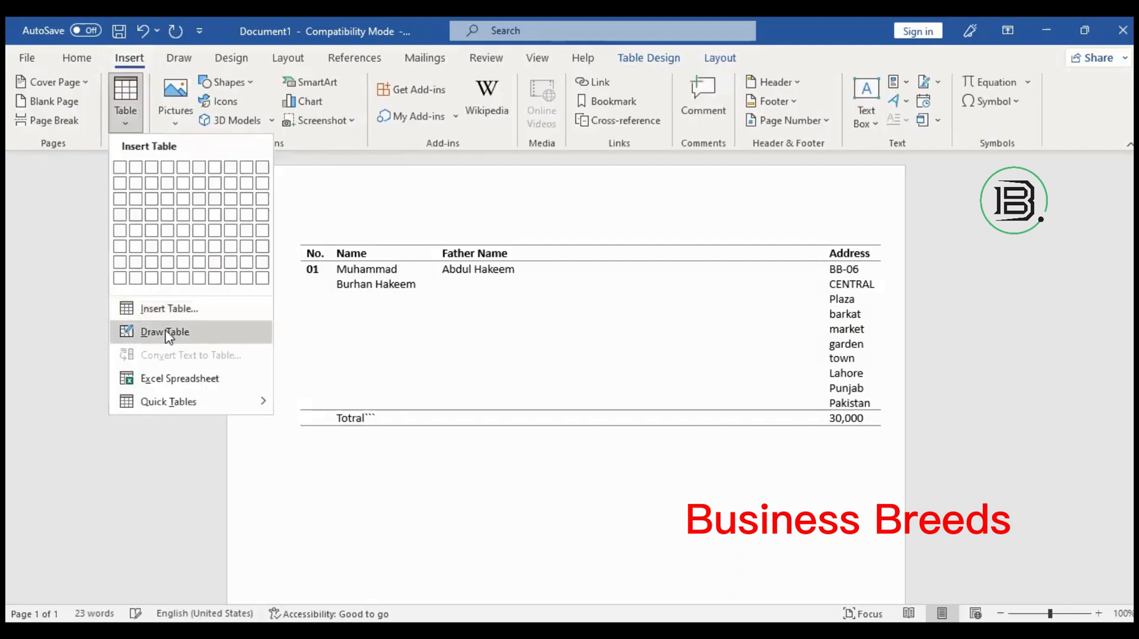
# Browse the picture source choices, close them, and place the caret below the table.
pyautogui.click(177, 126)
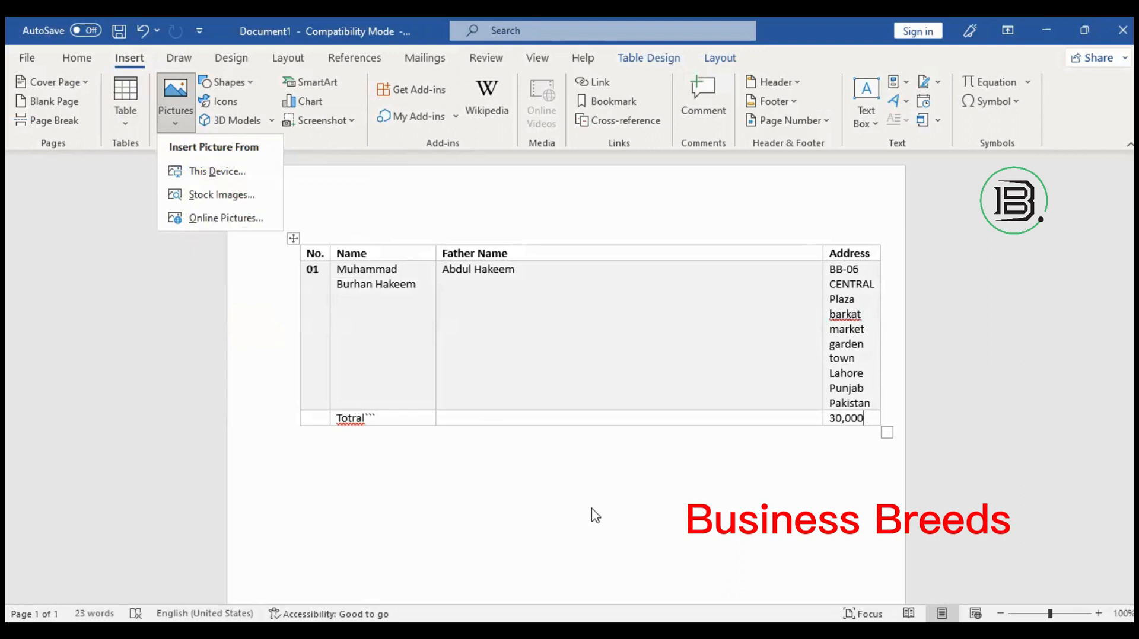
pyautogui.click(570, 324)
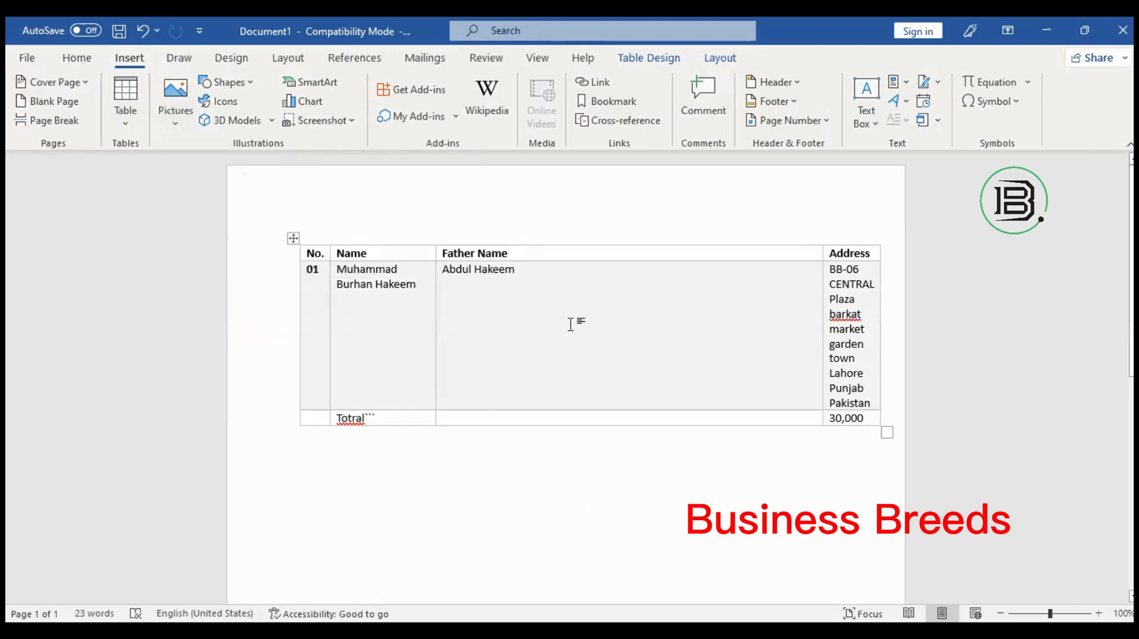
pyautogui.click(485, 477)
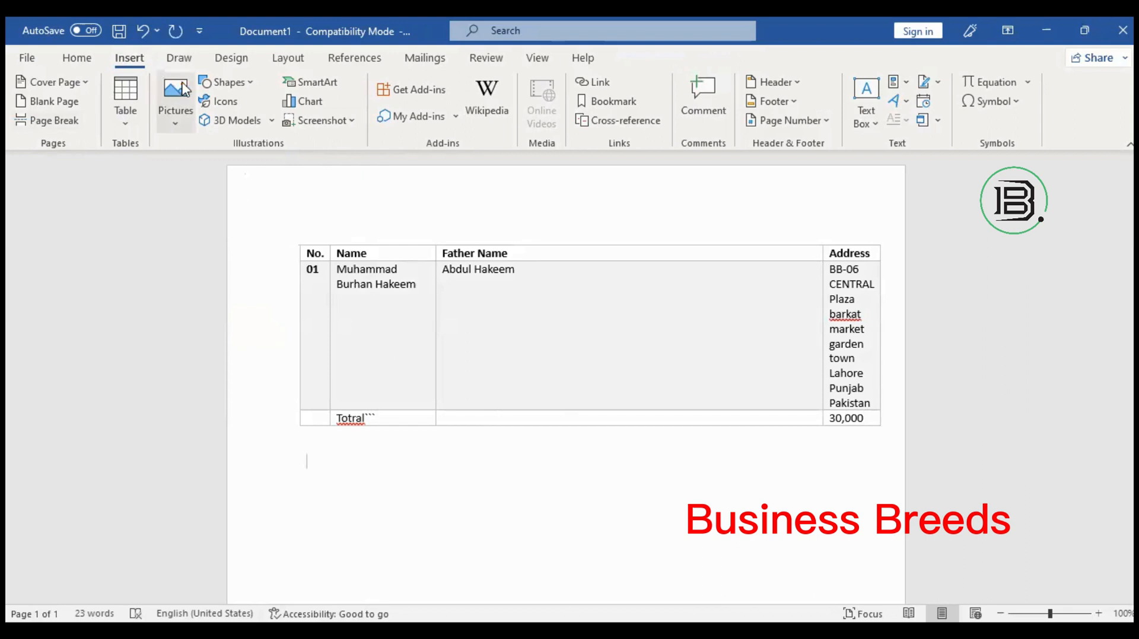
# Insert a picture from This Device, browsing to the Desktop for the Graphic Designing webinar flyer.
pyautogui.click(178, 118)
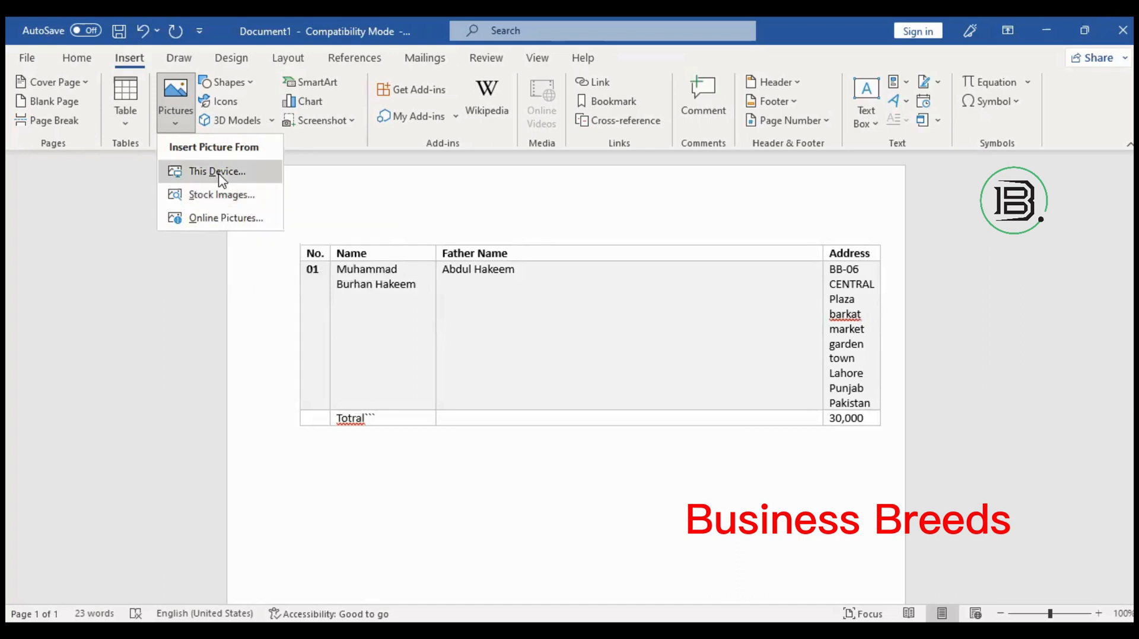
pyautogui.click(355, 294)
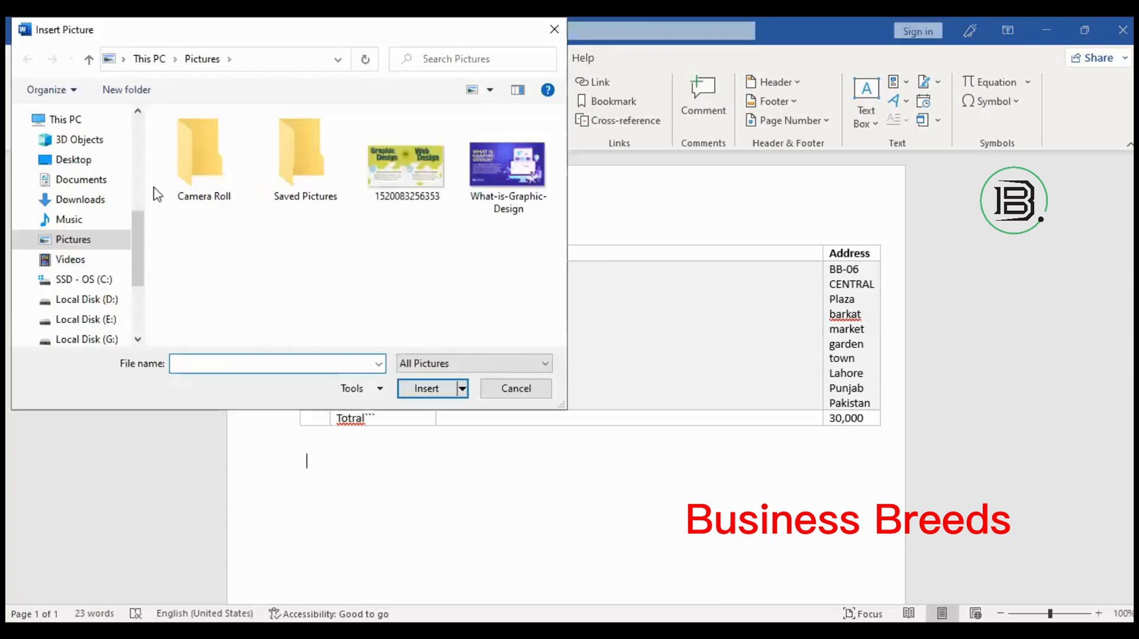
pyautogui.click(83, 165)
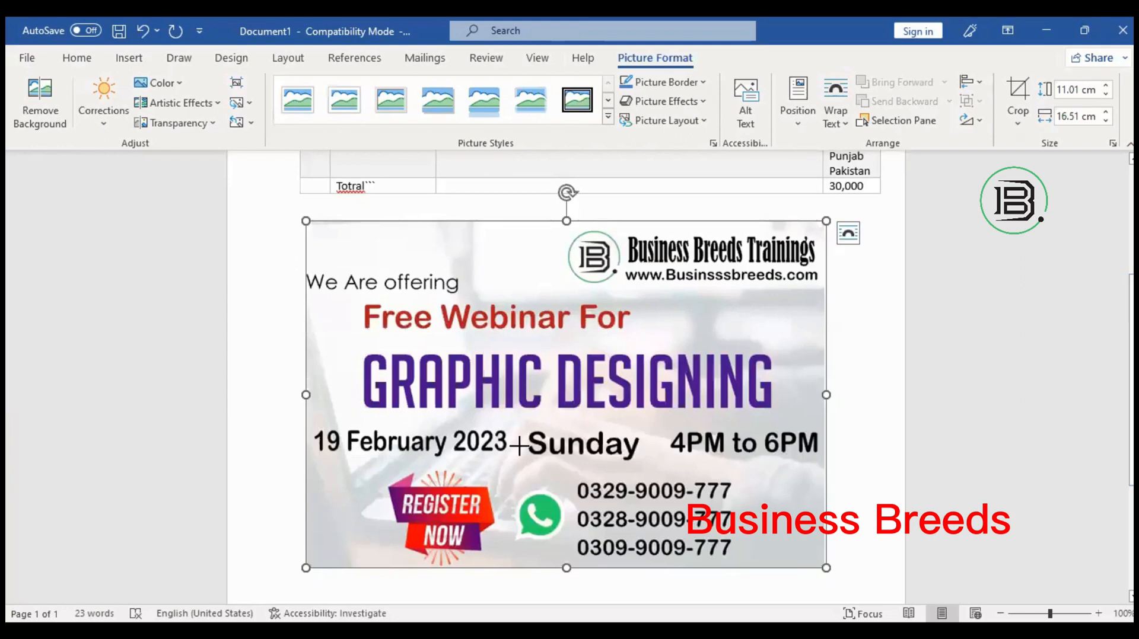
# Shrink the flyer picture, stretch it taller, then undo the distortion.
pyautogui.moveTo(518, 445); pyautogui.dragTo(312, 293)
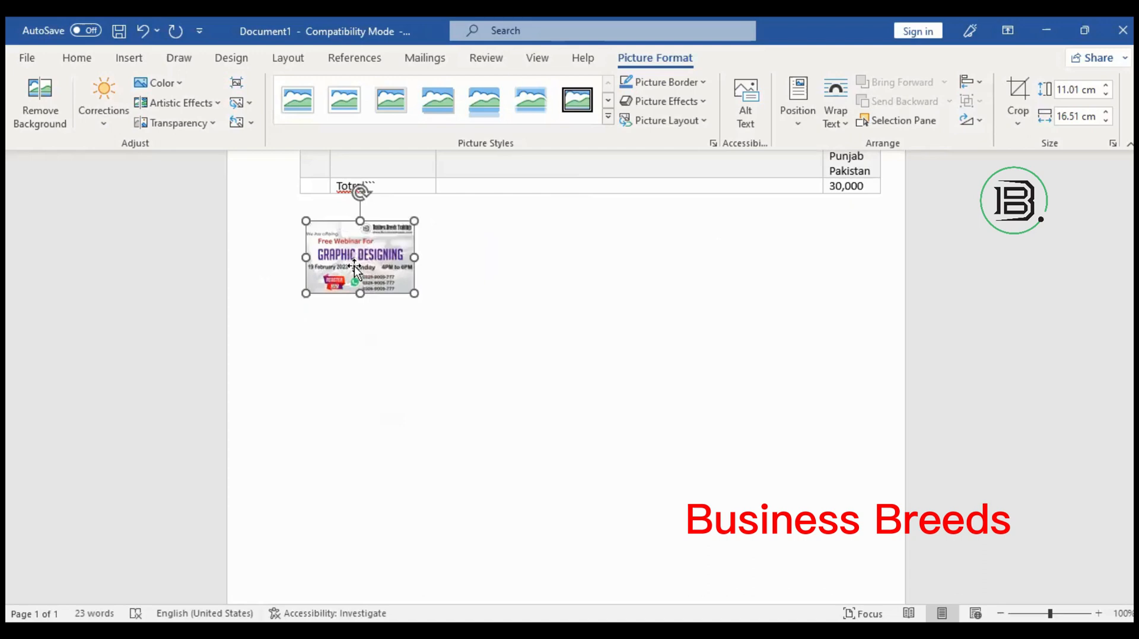
pyautogui.click(418, 276)
pyautogui.moveTo(356, 297); pyautogui.dragTo(376, 532)
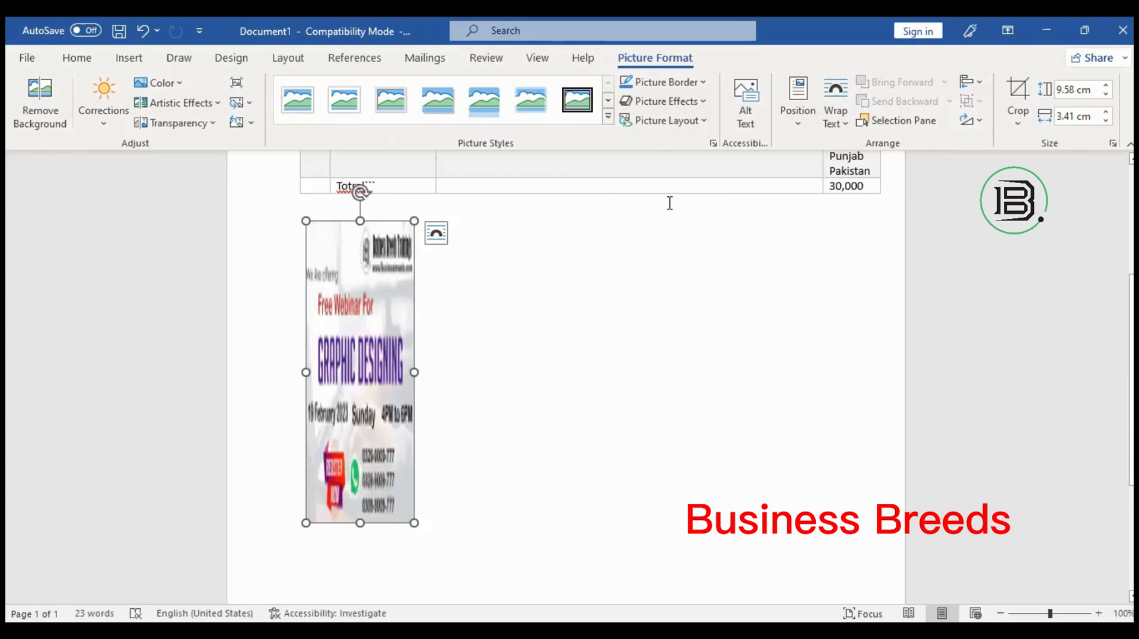
pyautogui.hotkey('ctrl', 'z')
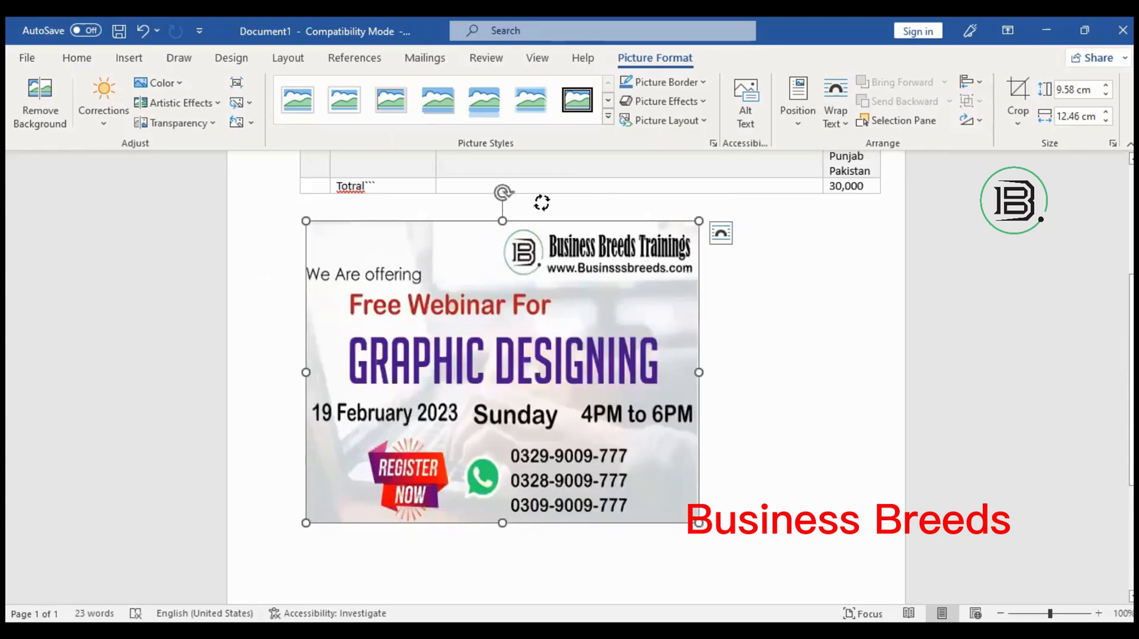
# Rotate the picture and back to level, then shrink it to about 5.16 × 6.71 cm below the table.
pyautogui.moveTo(502, 192); pyautogui.dragTo(455, 201)
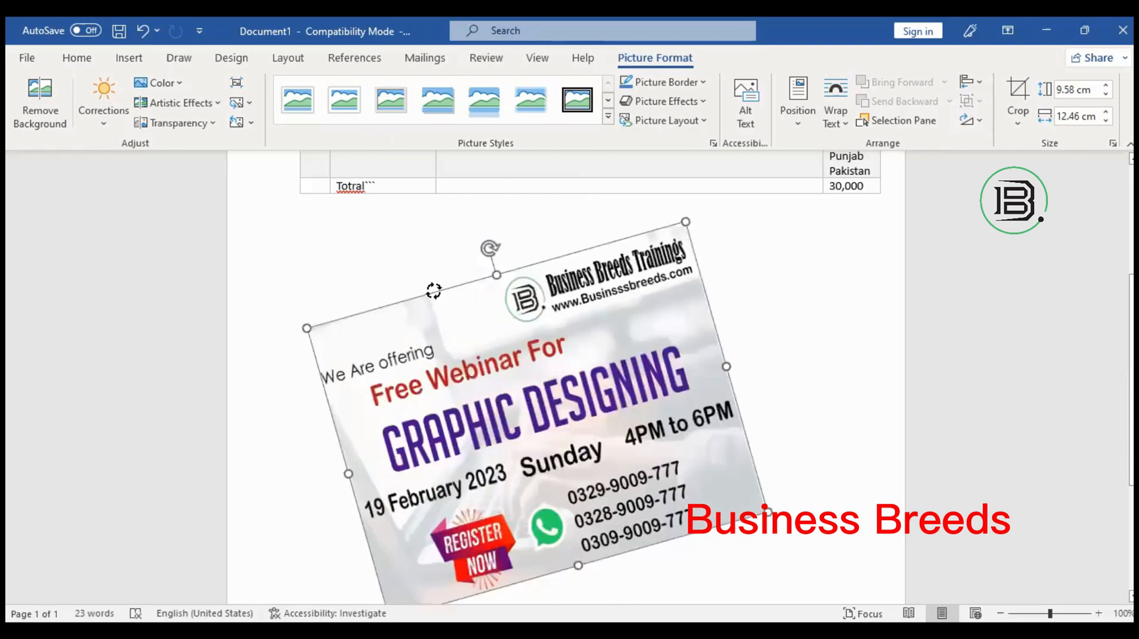
pyautogui.moveTo(434, 290); pyautogui.dragTo(433, 290)
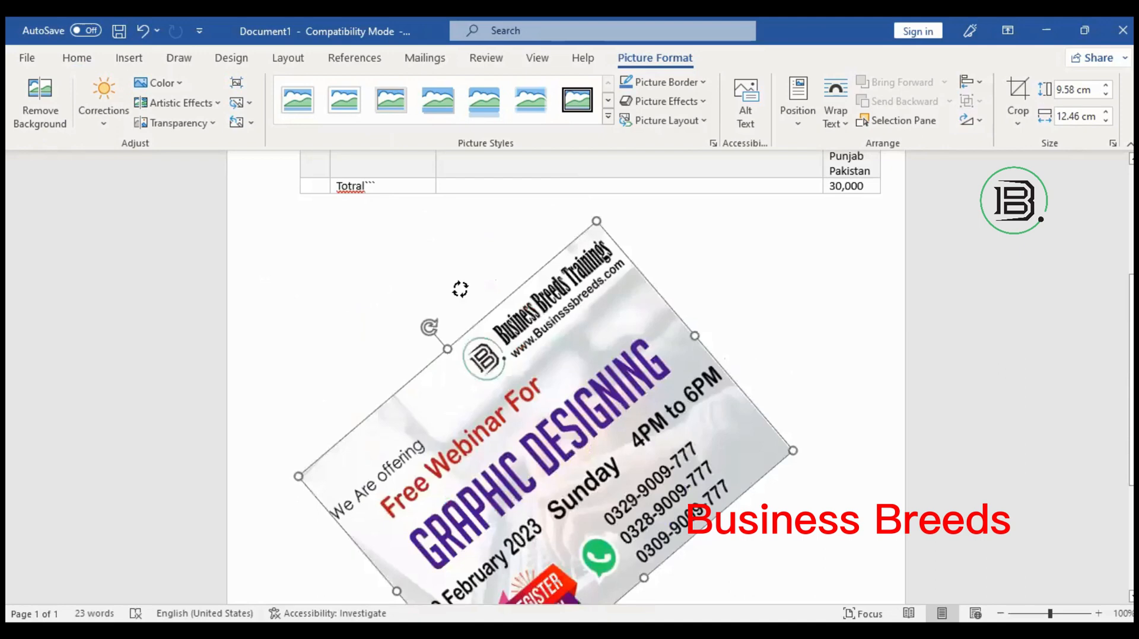
pyautogui.moveTo(461, 289); pyautogui.dragTo(504, 244)
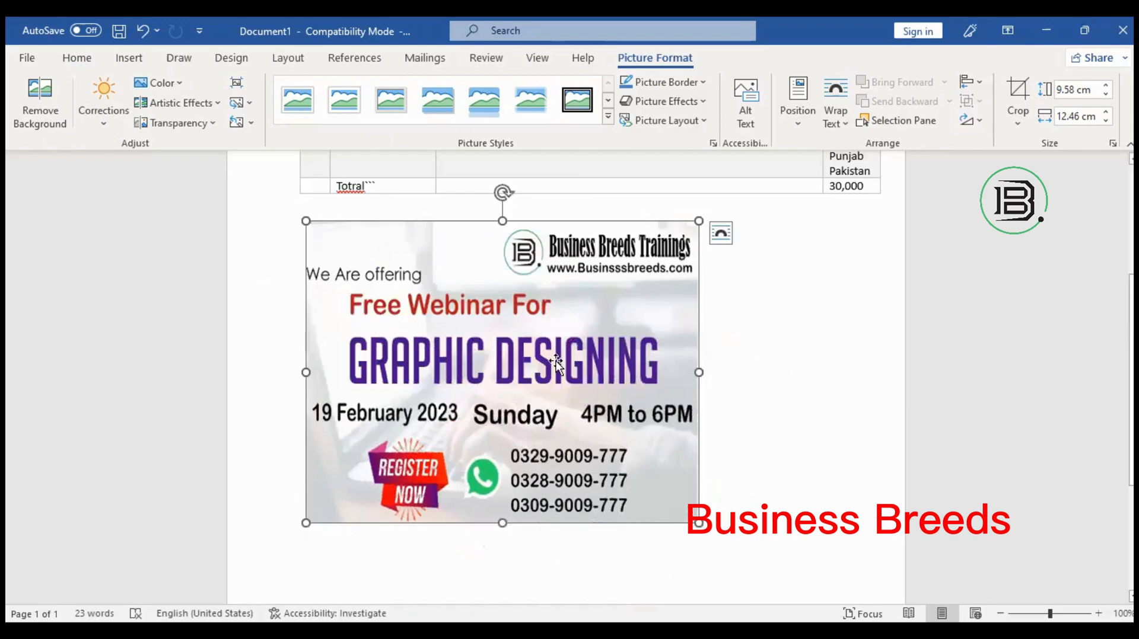
pyautogui.moveTo(578, 446); pyautogui.dragTo(507, 382)
pyautogui.moveTo(605, 356); pyautogui.dragTo(298, 341)
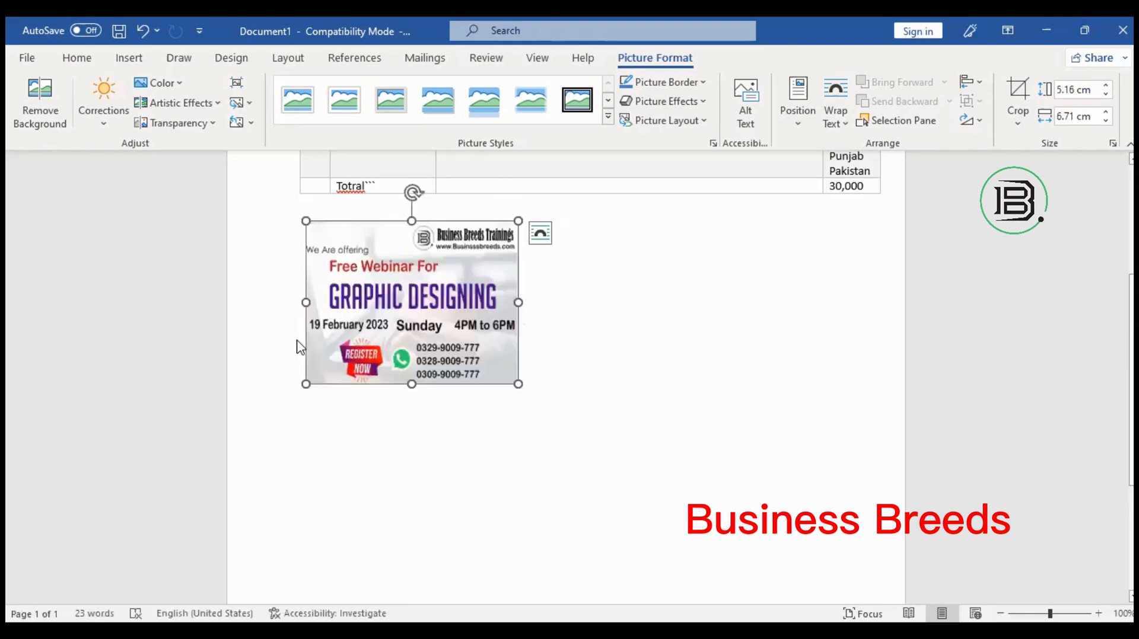
pyautogui.click(298, 341)
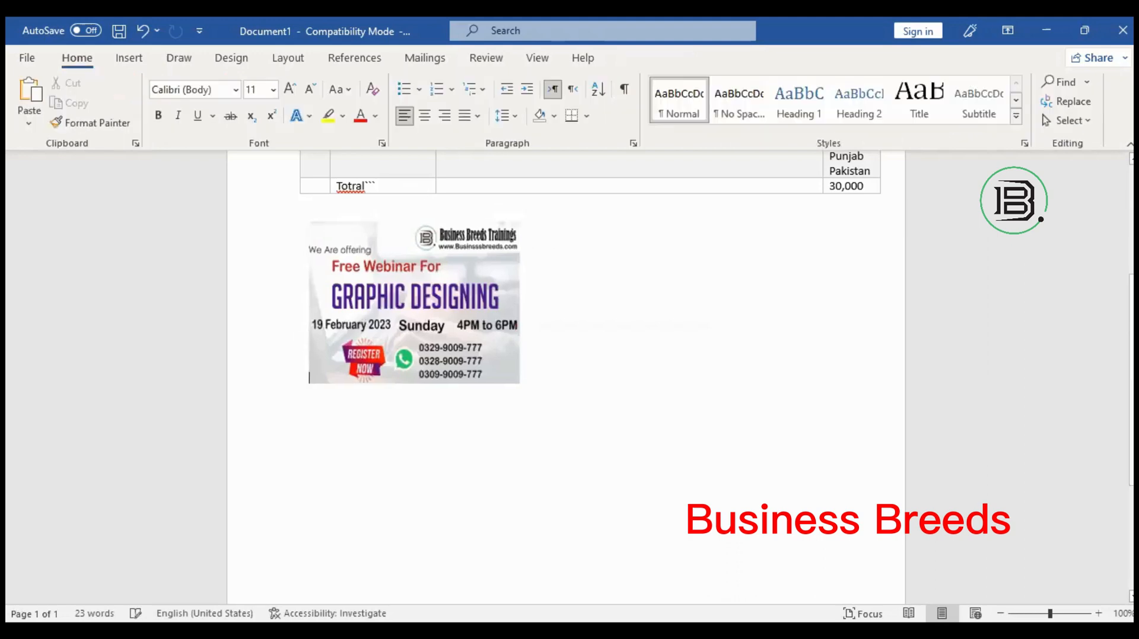
# Push the webinar picture four tab stops to the right.
pyautogui.press('Tab')
pyautogui.press('Tab')
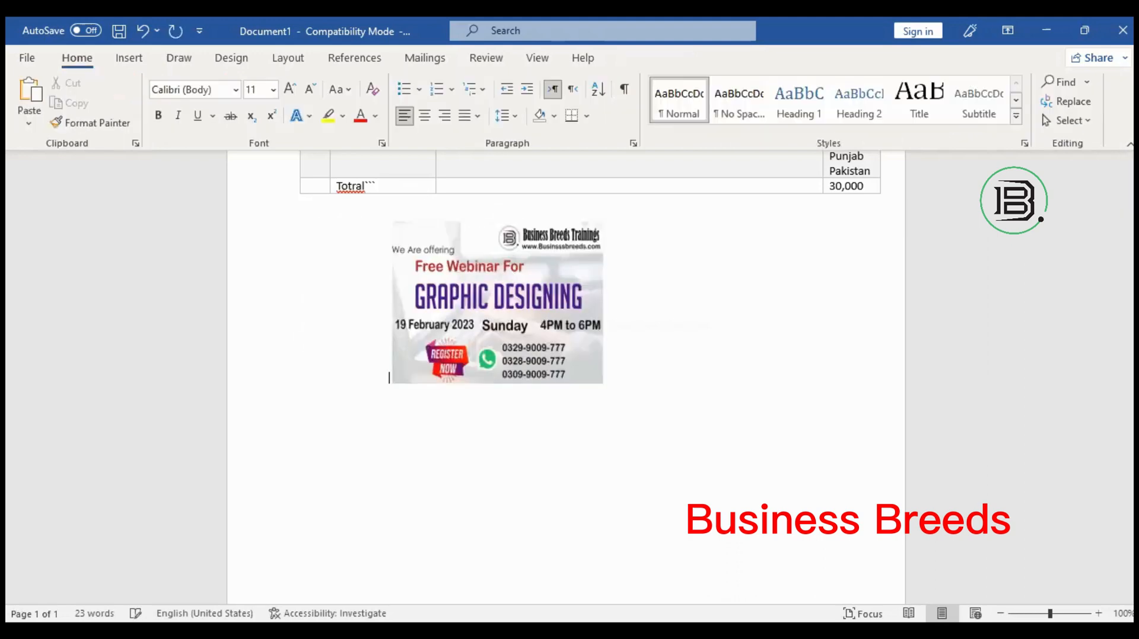
pyautogui.press('Tab')
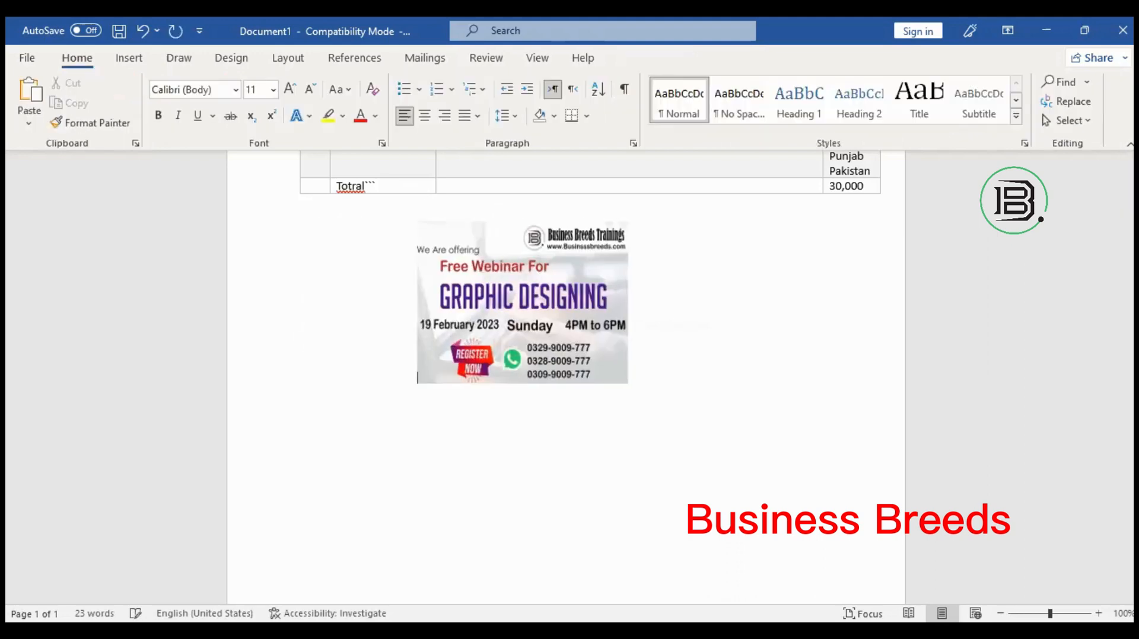
pyautogui.press('Tab')
pyautogui.press('Tab')
pyautogui.press('Tab')
pyautogui.press('Tab')
pyautogui.press('Tab')
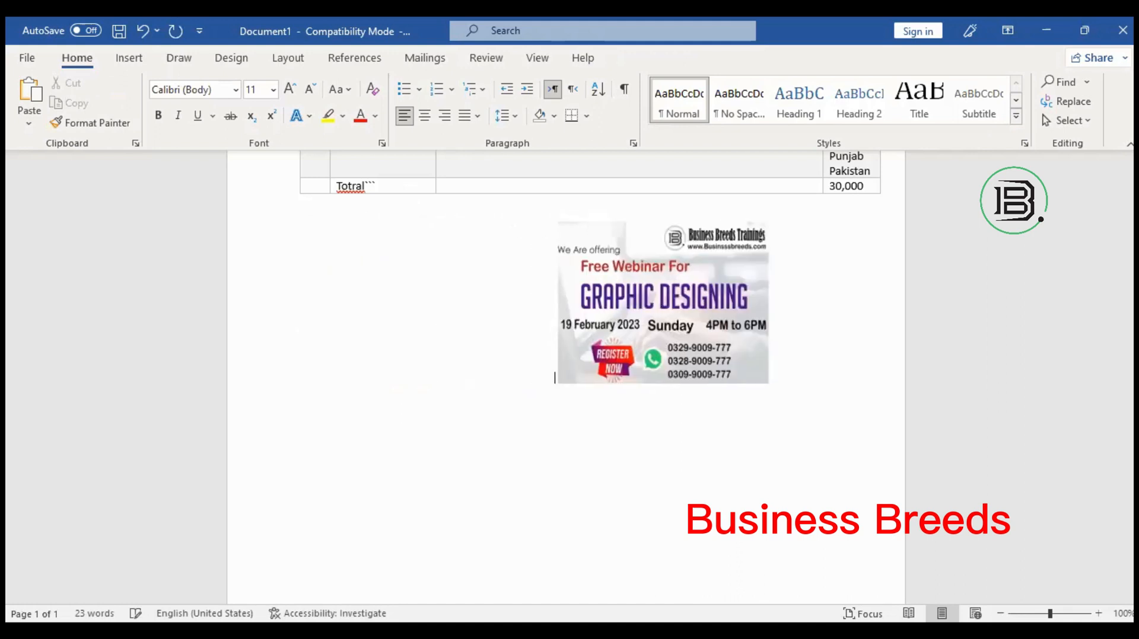
pyautogui.press('Tab')
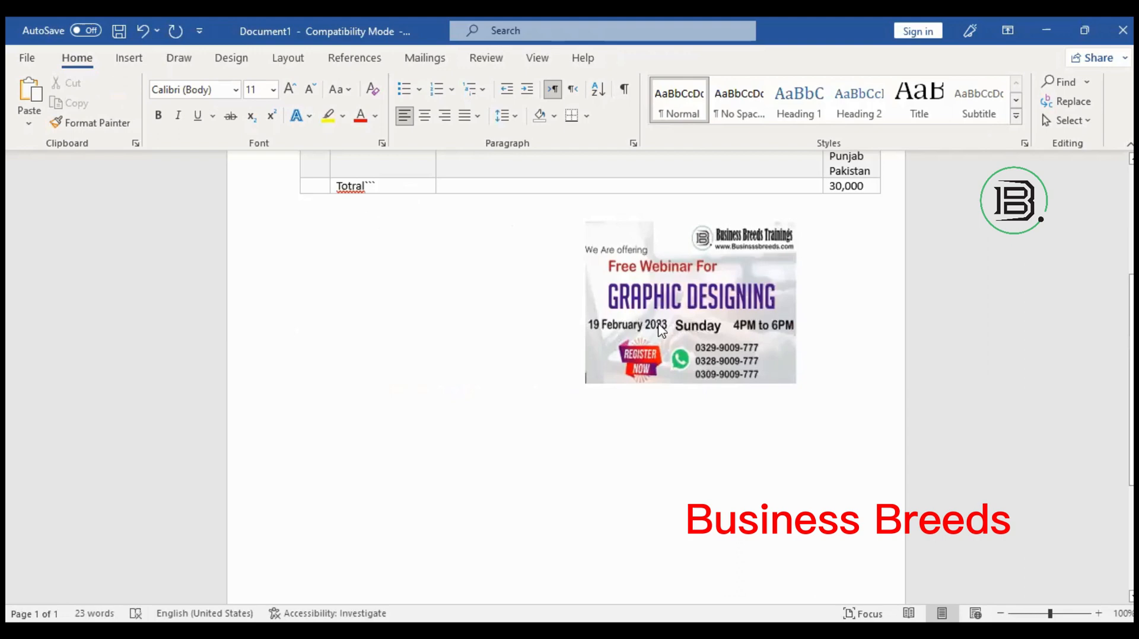
# Delete the webinar picture from below the table.
pyautogui.rightClick(612, 274)
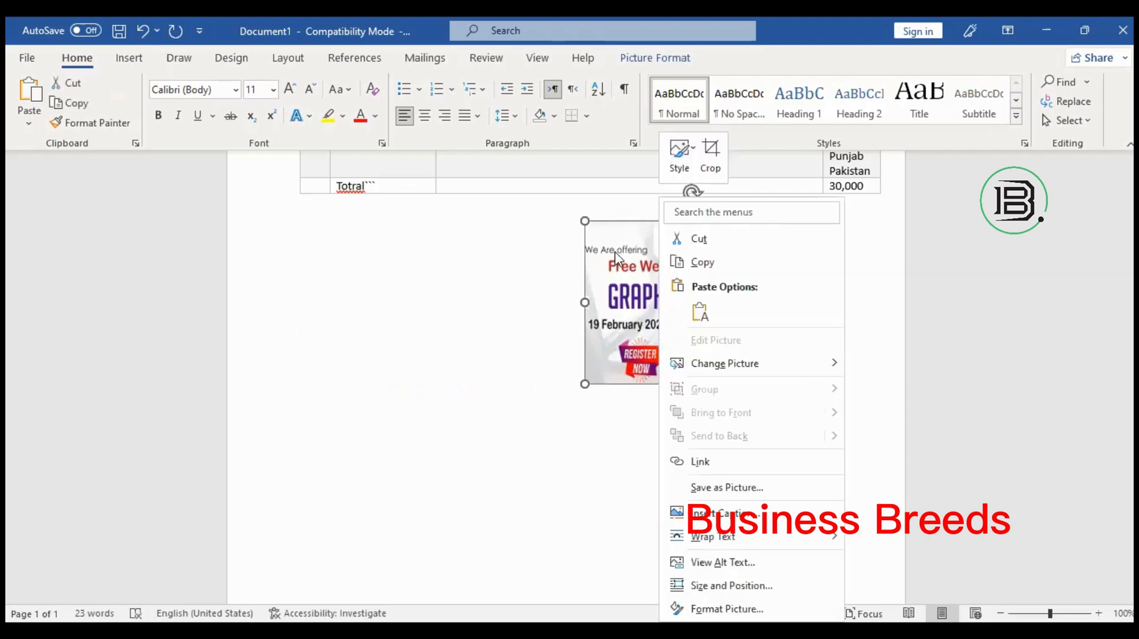
pyautogui.rightClick(615, 253)
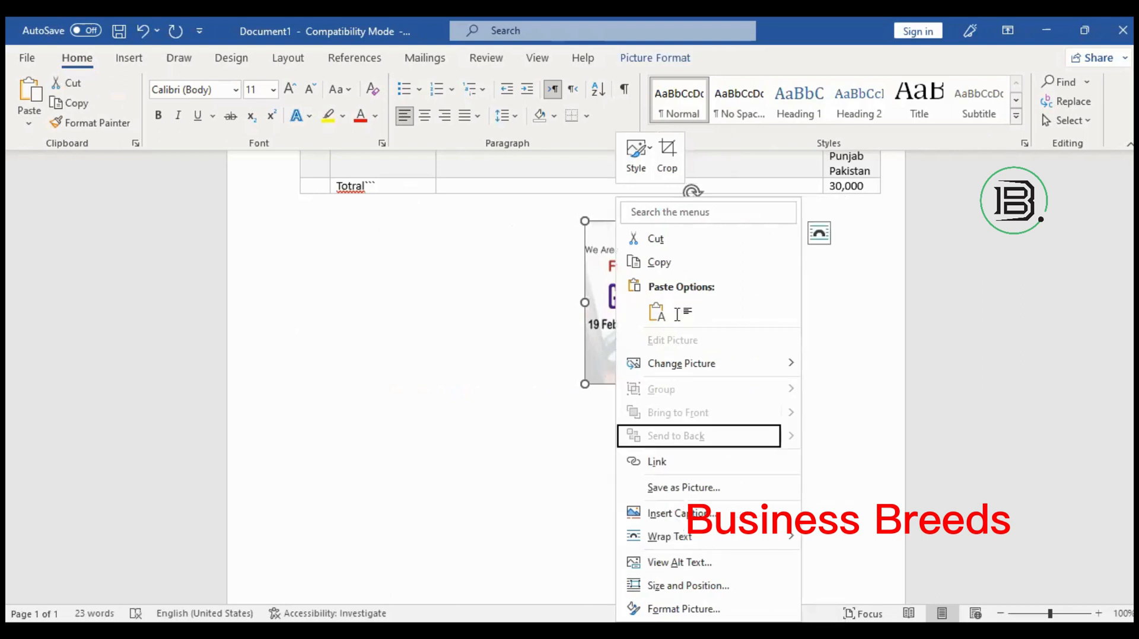
pyautogui.press('Delete')
pyautogui.scroll(4, 628, 365)
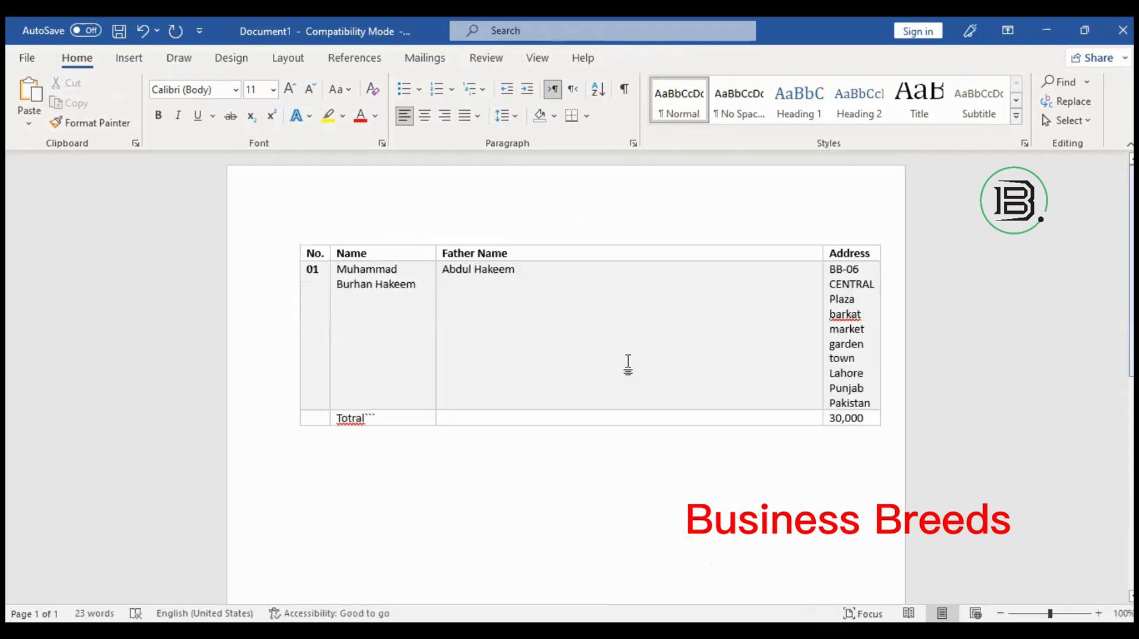
pyautogui.click(628, 364)
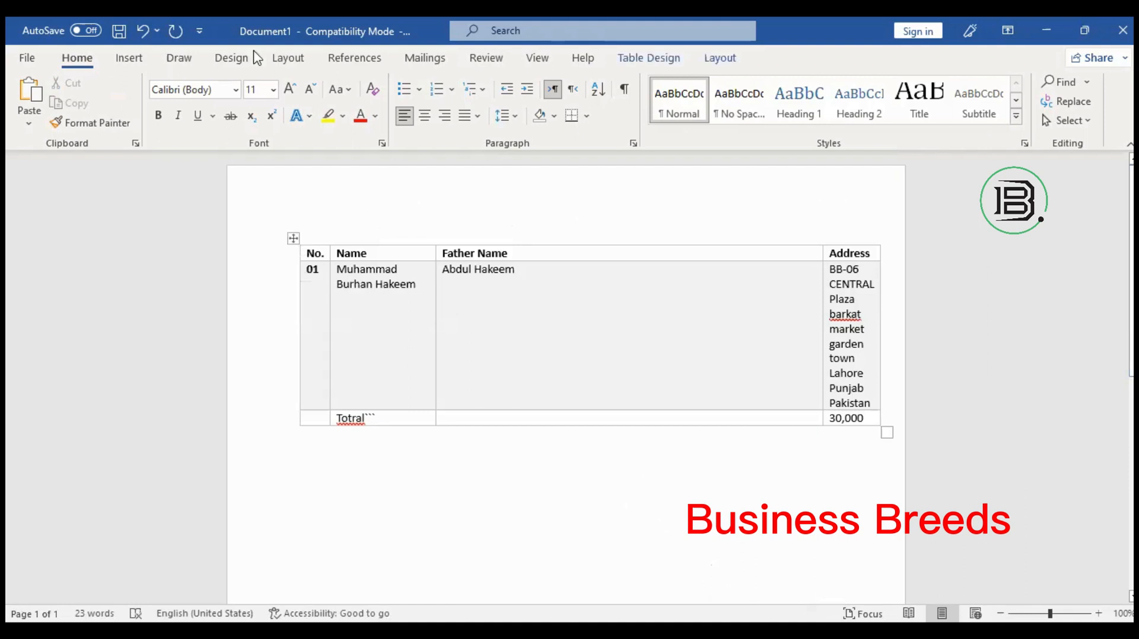
pyautogui.click(129, 58)
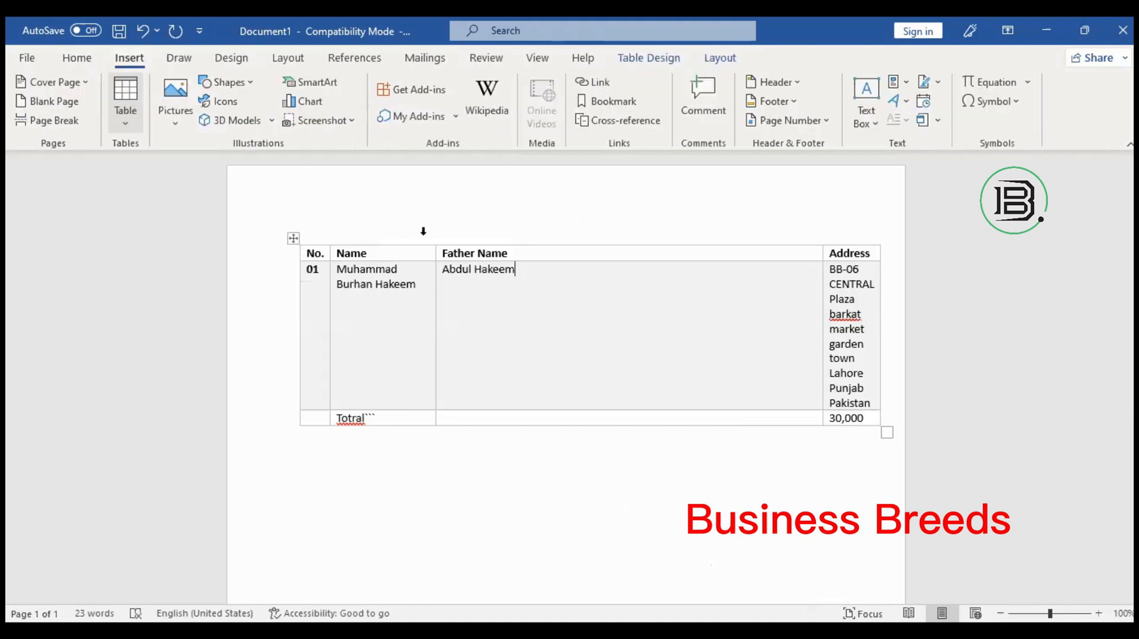
pyautogui.rightClick(571, 309)
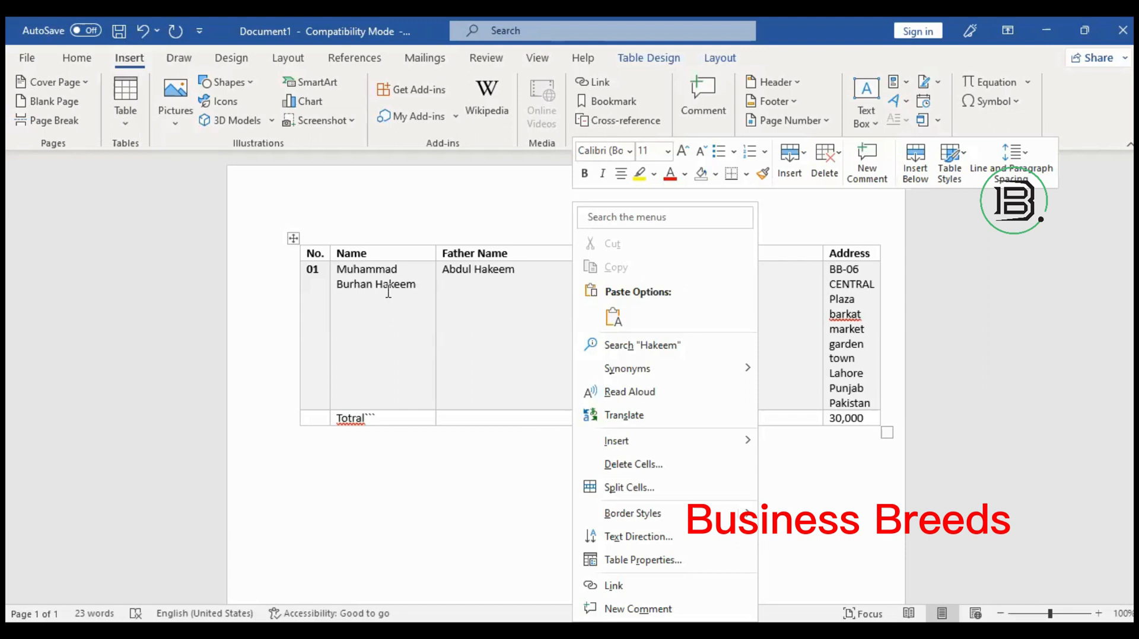
pyautogui.moveTo(397, 271); pyautogui.dragTo(364, 272)
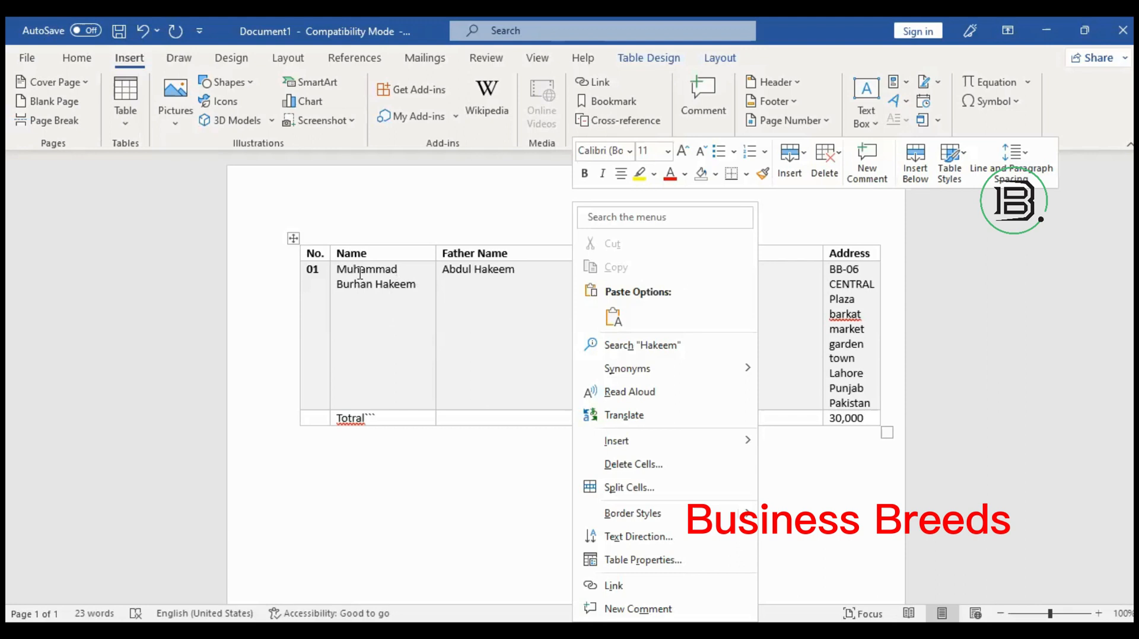
pyautogui.click(328, 272)
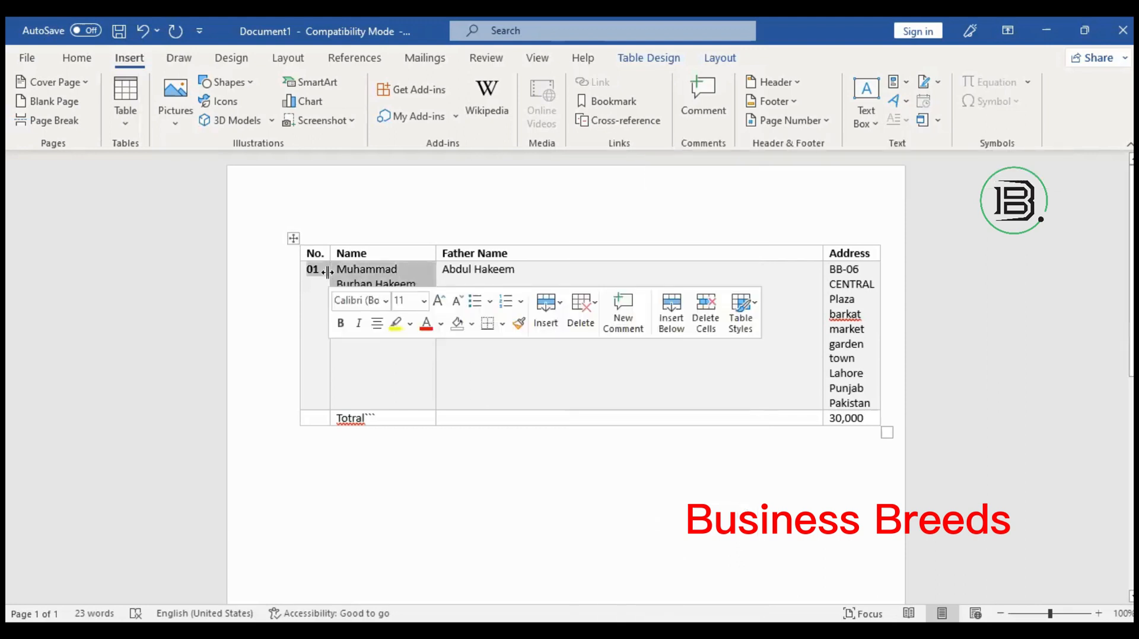
pyautogui.rightClick(328, 272)
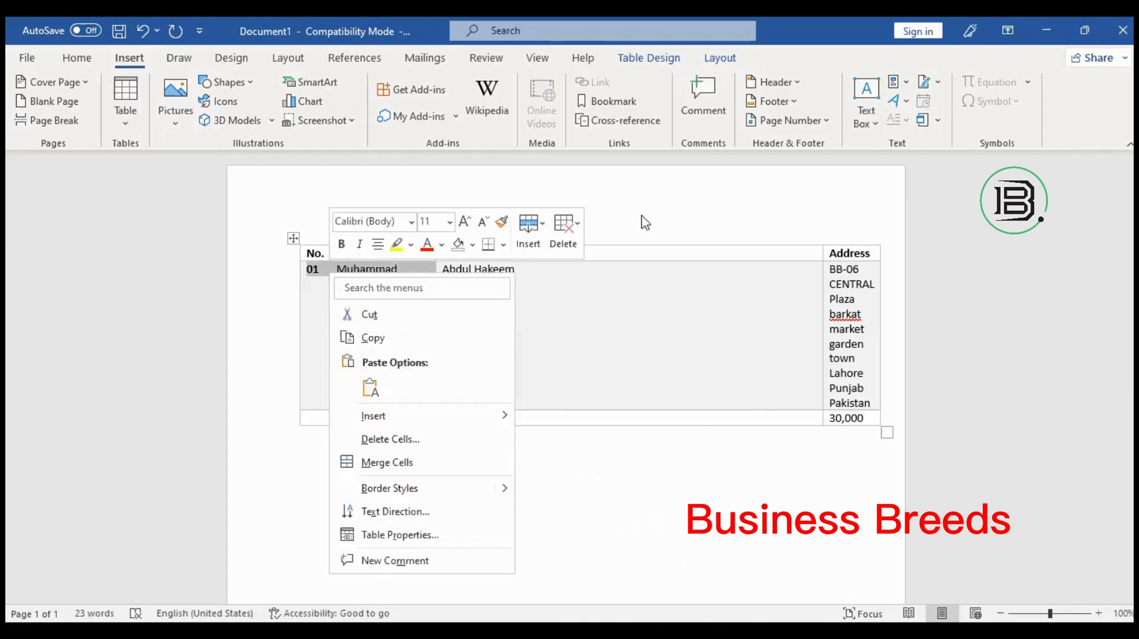
pyautogui.click(509, 451)
pyautogui.click(509, 451)
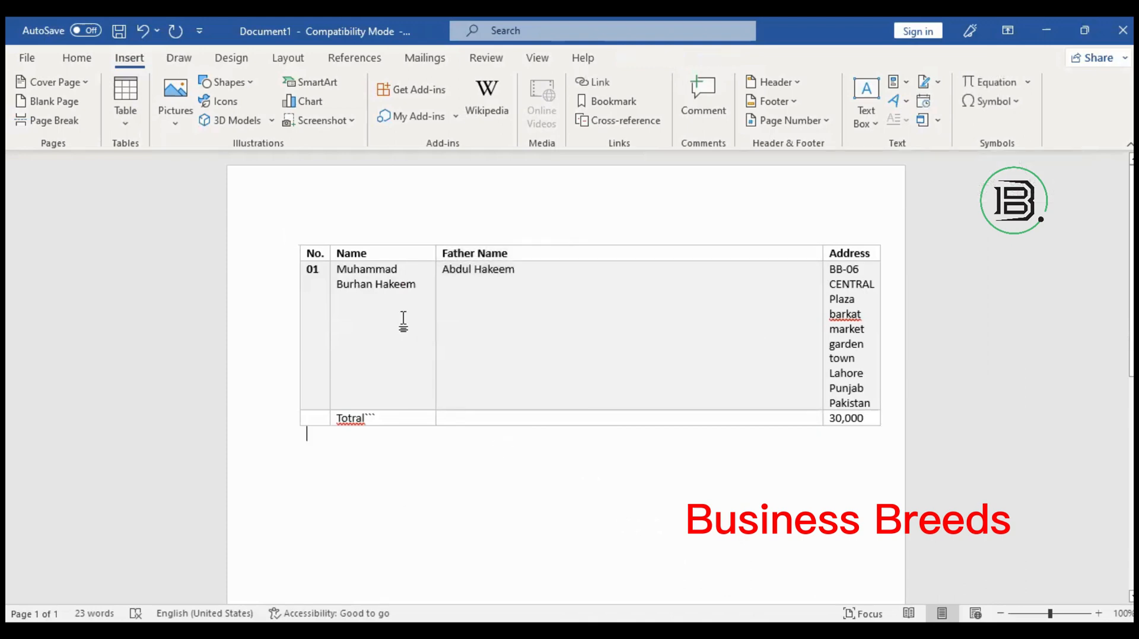
pyautogui.rightClick(376, 279)
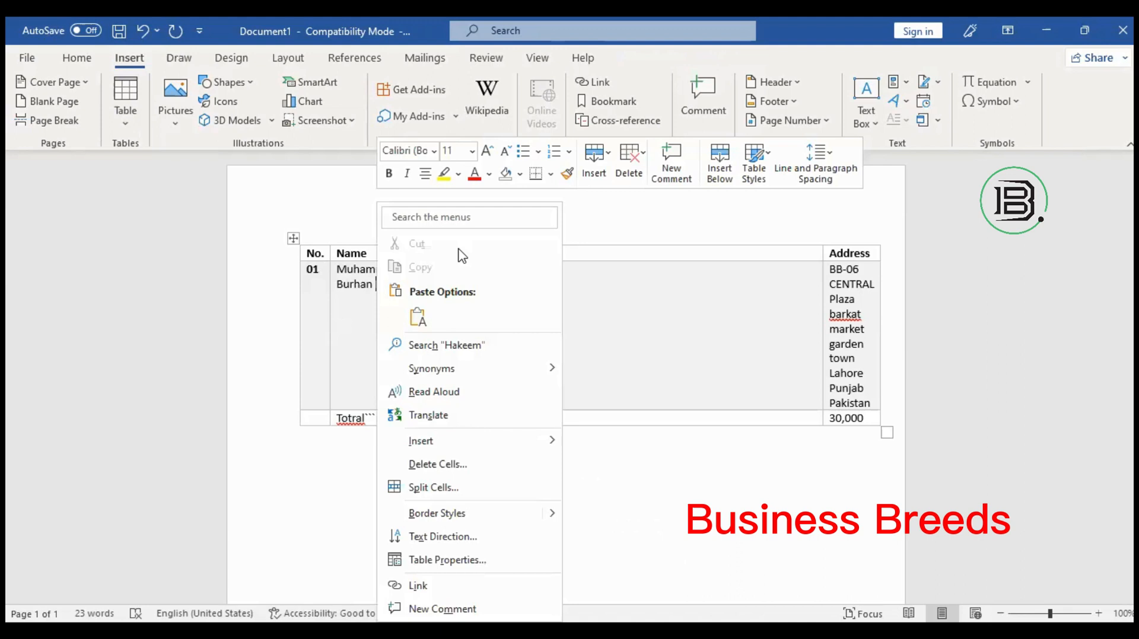
pyautogui.doubleClick(355, 285)
pyautogui.hotkey('ctrl', 'c')
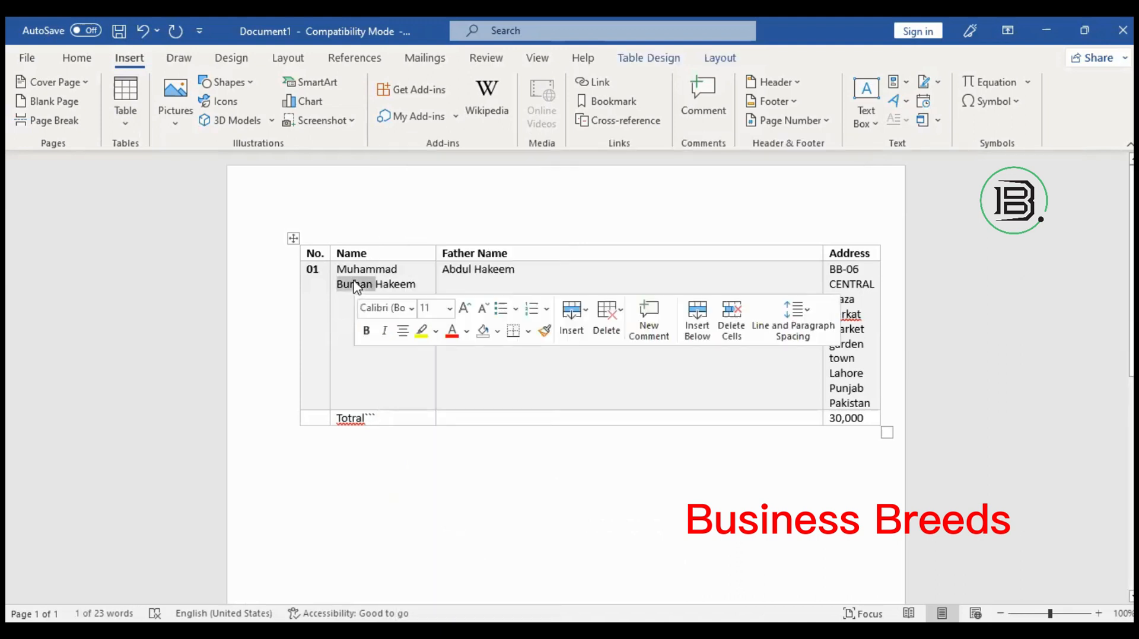
pyautogui.rightClick(422, 244)
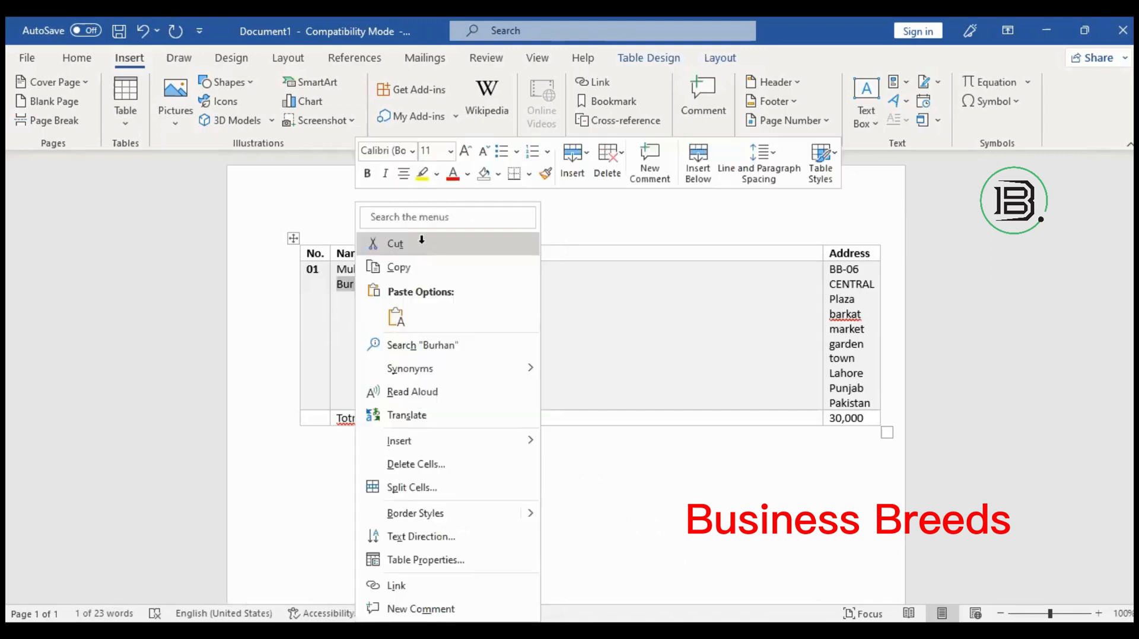
pyautogui.click(422, 242)
pyautogui.click(475, 310)
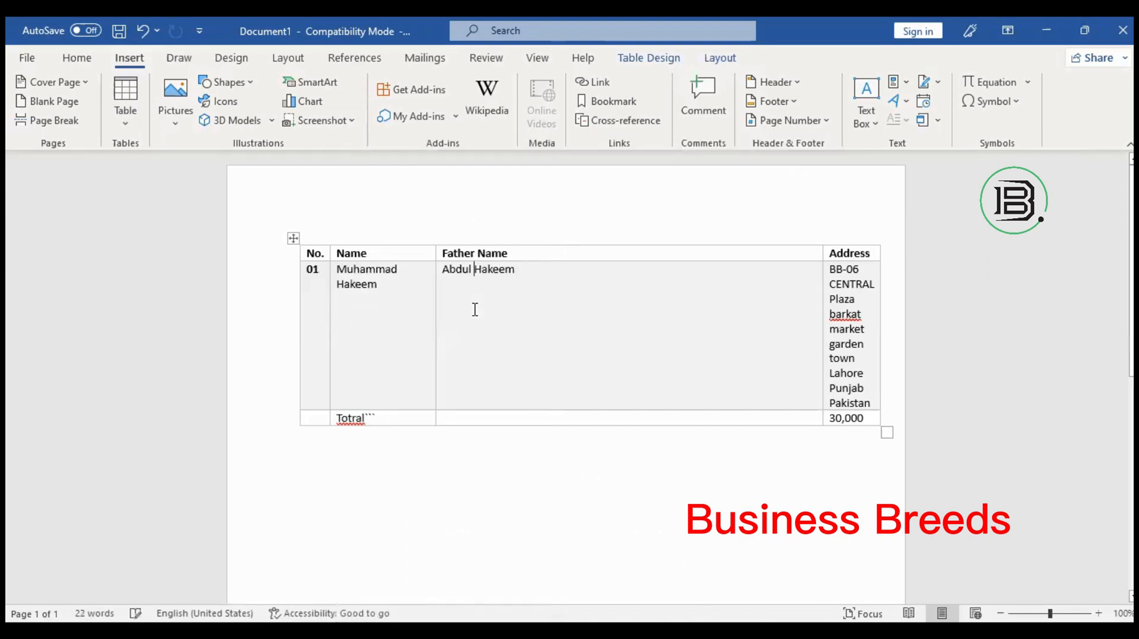
pyautogui.rightClick(519, 288)
pyautogui.click(516, 318)
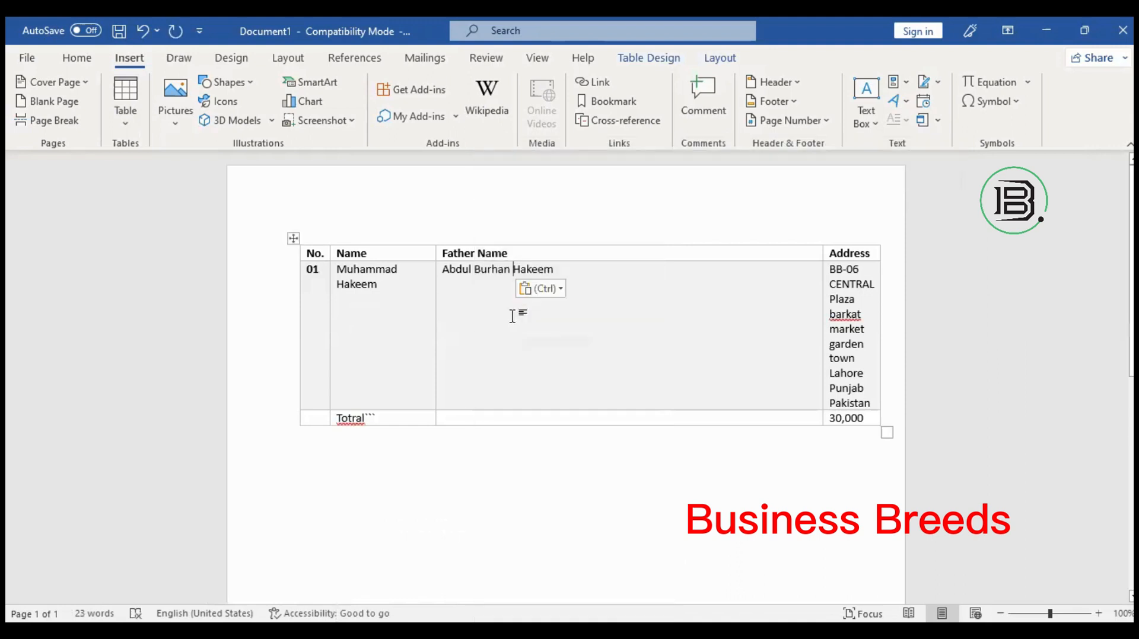
pyautogui.click(143, 31)
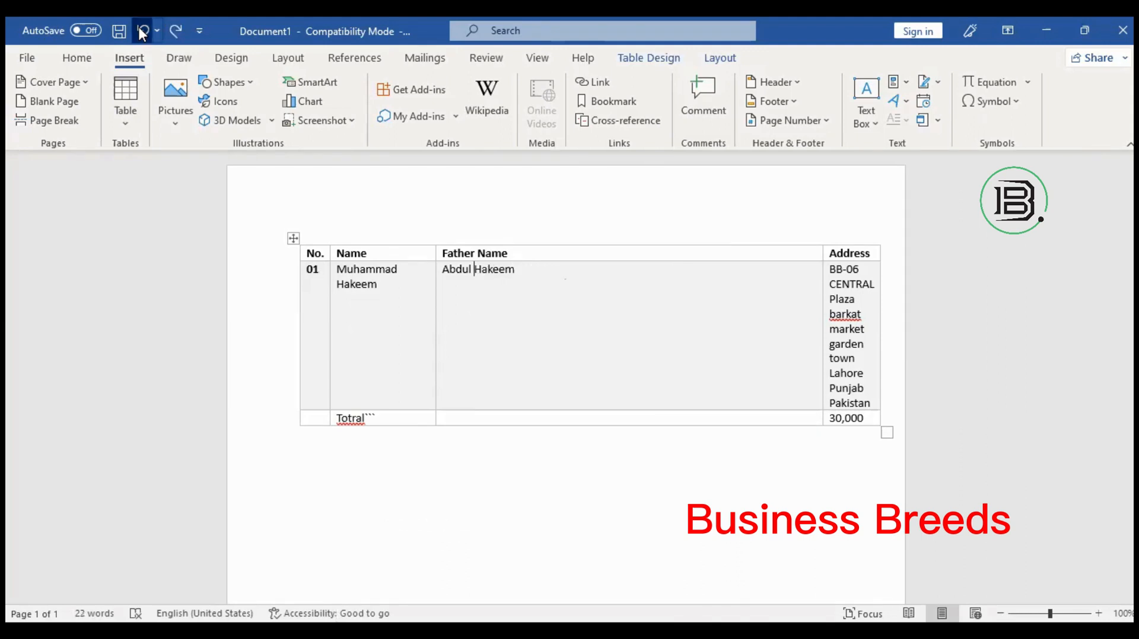
pyautogui.click(143, 31)
pyautogui.click(491, 310)
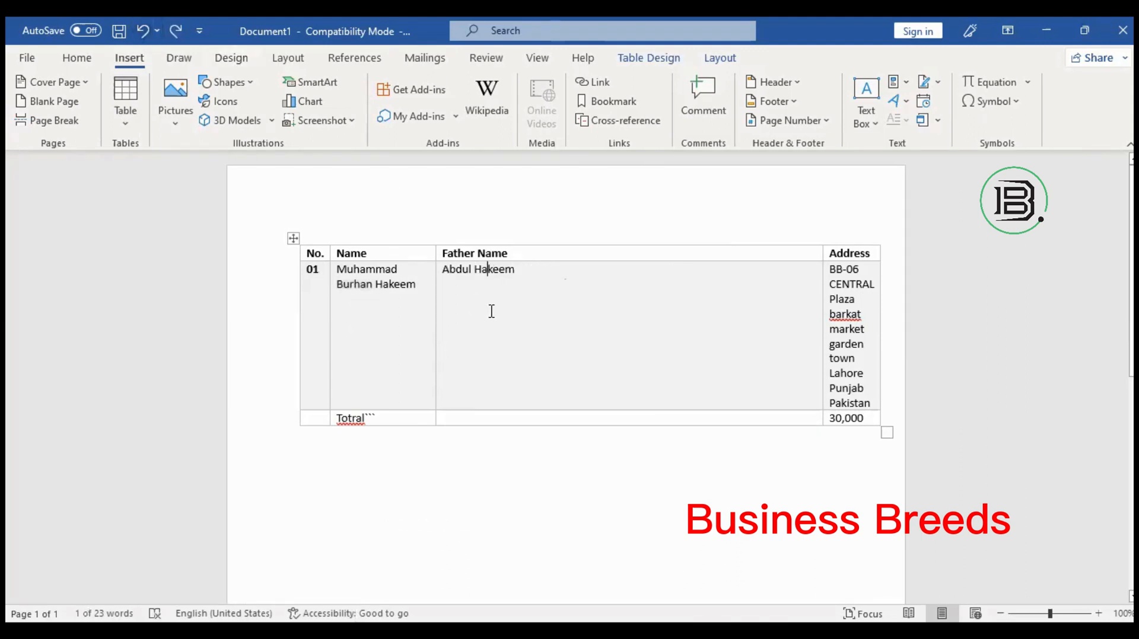
# Copy the surname from the first record's Name cell.
pyautogui.doubleClick(396, 285)
pyautogui.rightClick(397, 294)
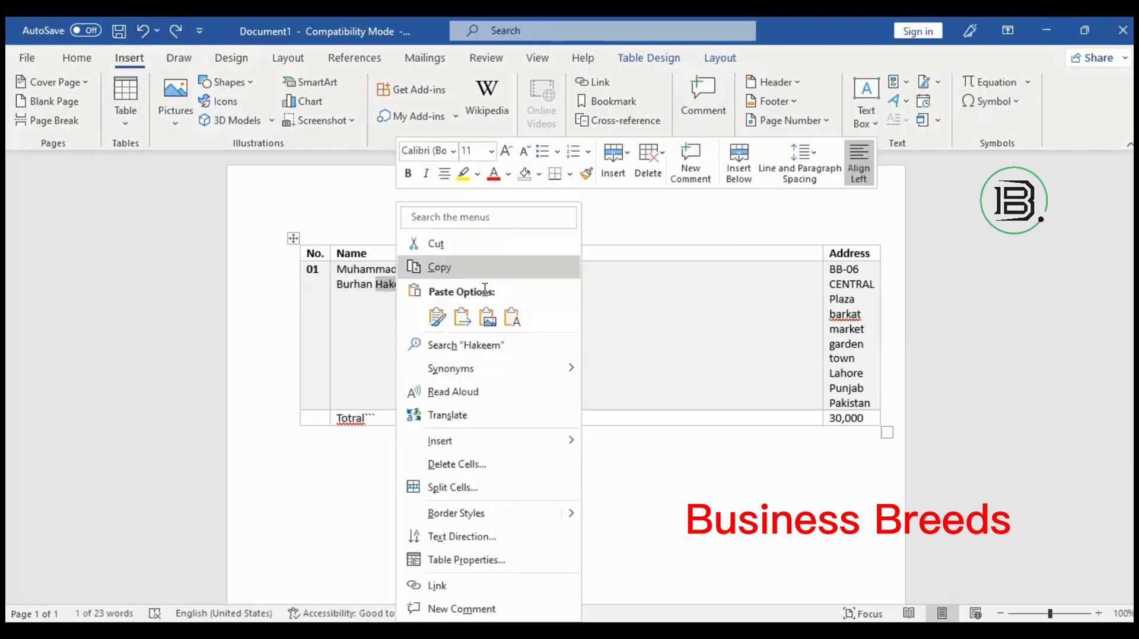
pyautogui.click(481, 277)
# Paste the surname into the Father Name cell, undo it, and bring up paste options again.
pyautogui.rightClick(484, 288)
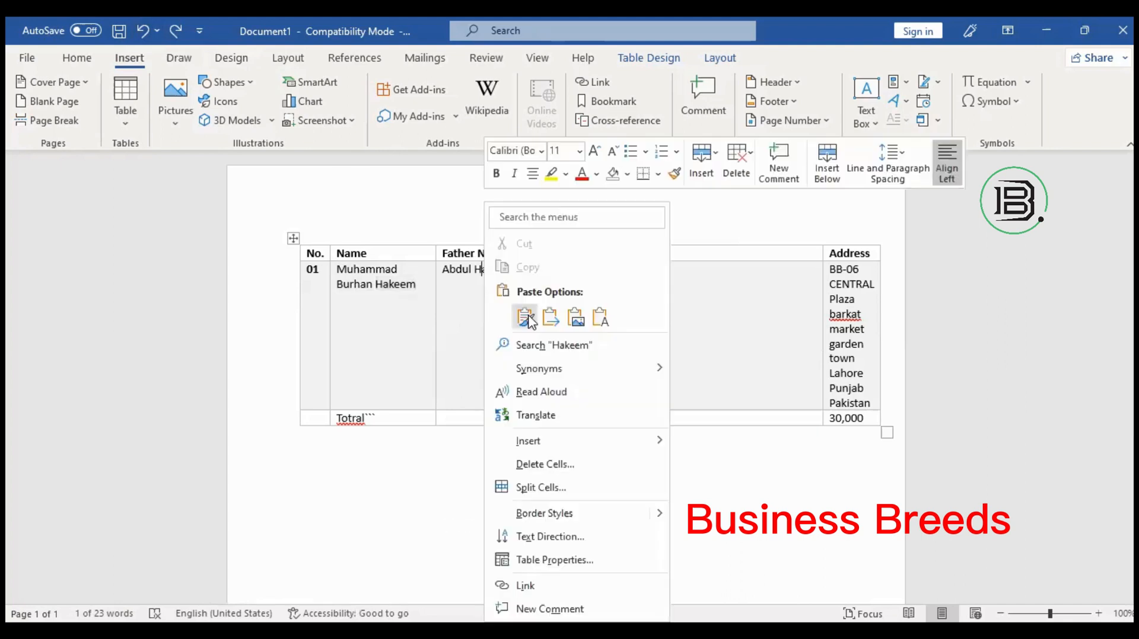
pyautogui.click(524, 317)
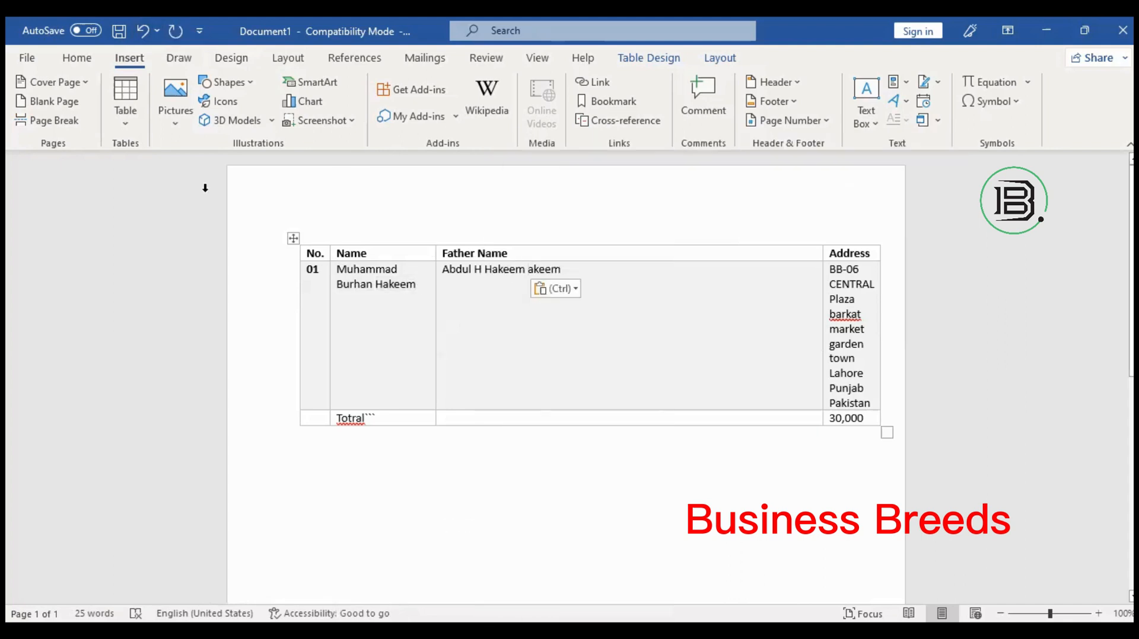
pyautogui.click(141, 27)
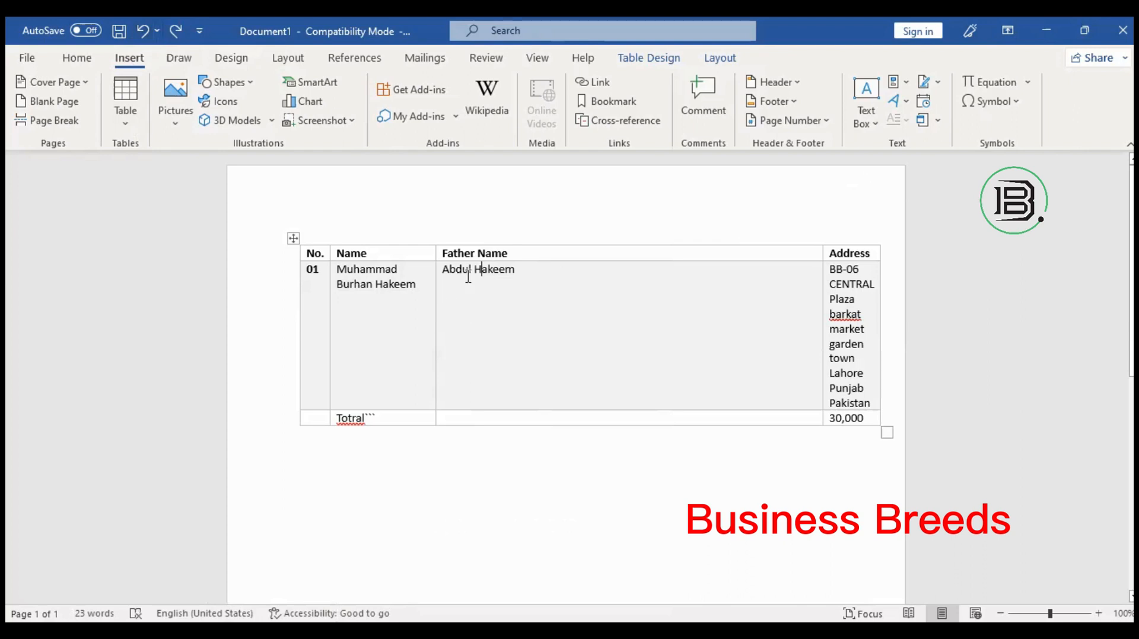
pyautogui.rightClick(516, 335)
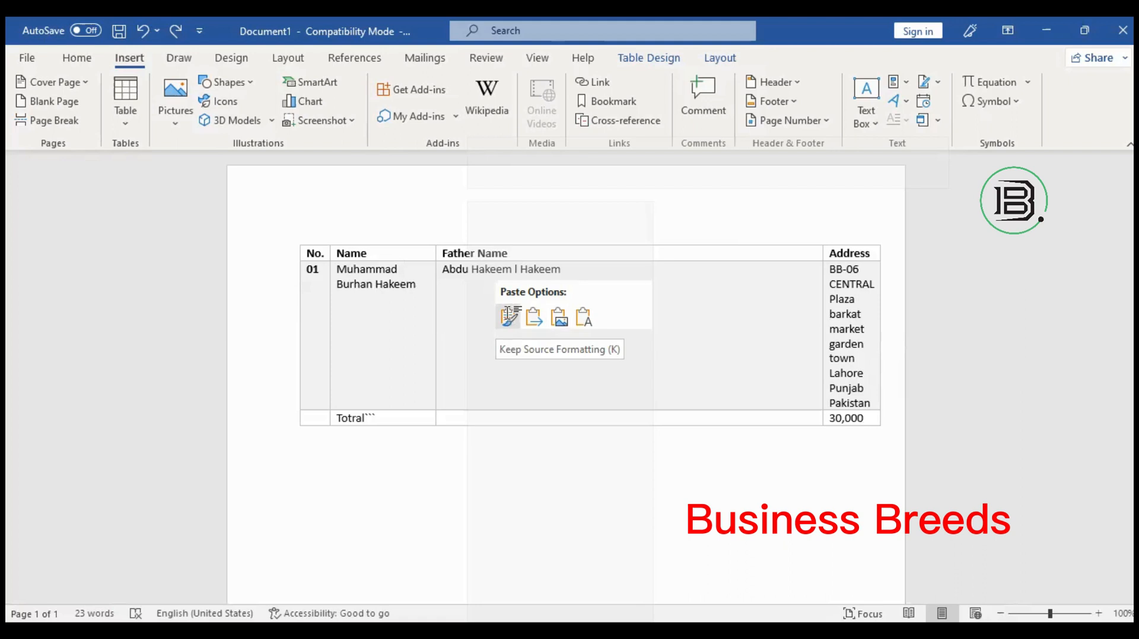
# Paste the surname into Father Name, undo, then paste it again with Keep Source Formatting at a caret inside the father's name.
pyautogui.click(508, 314)
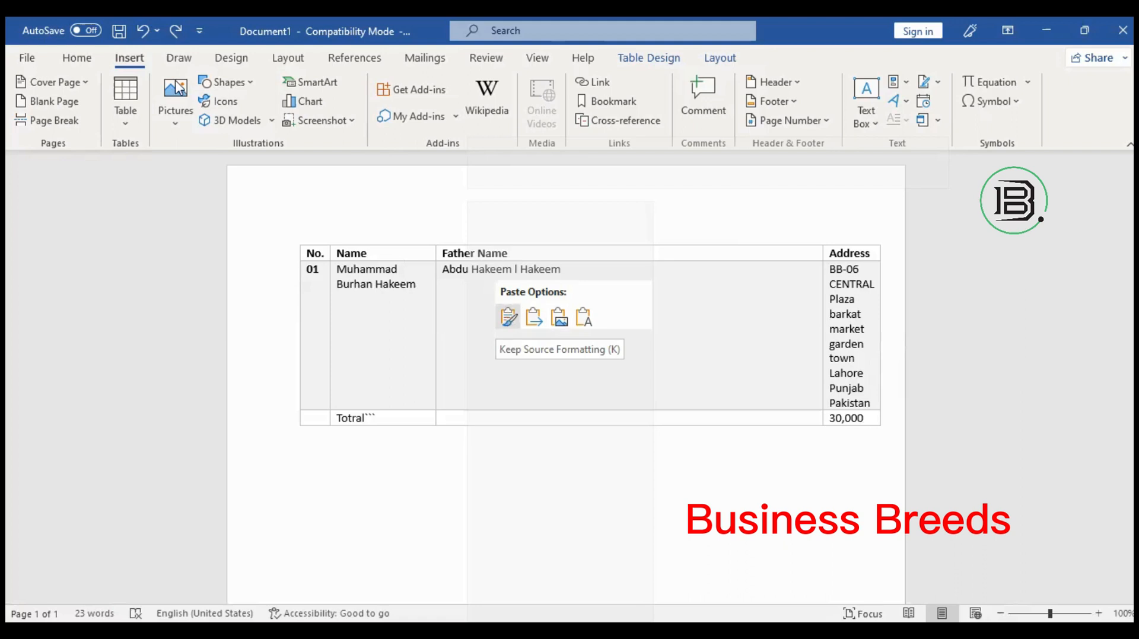
pyautogui.click(143, 32)
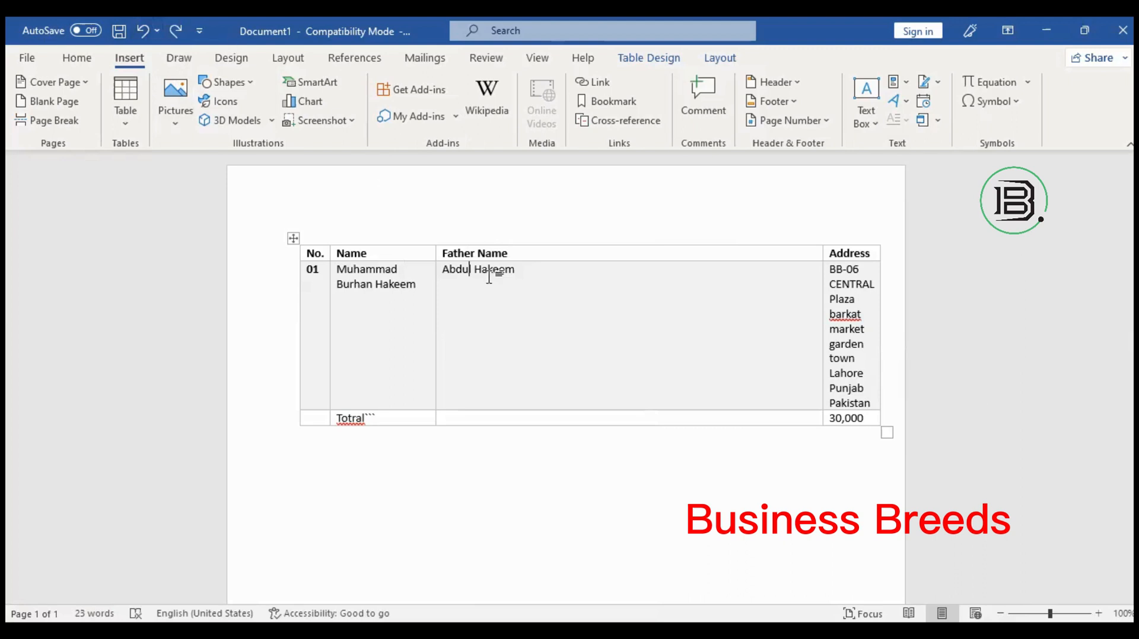
pyautogui.click(487, 300)
pyautogui.rightClick(487, 300)
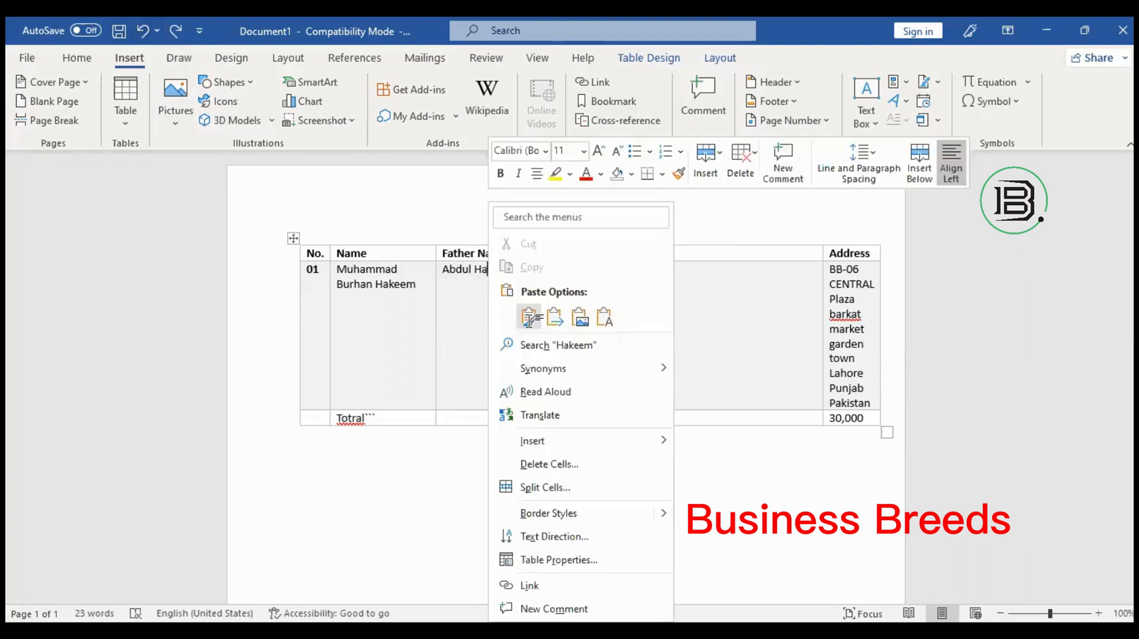
pyautogui.click(528, 318)
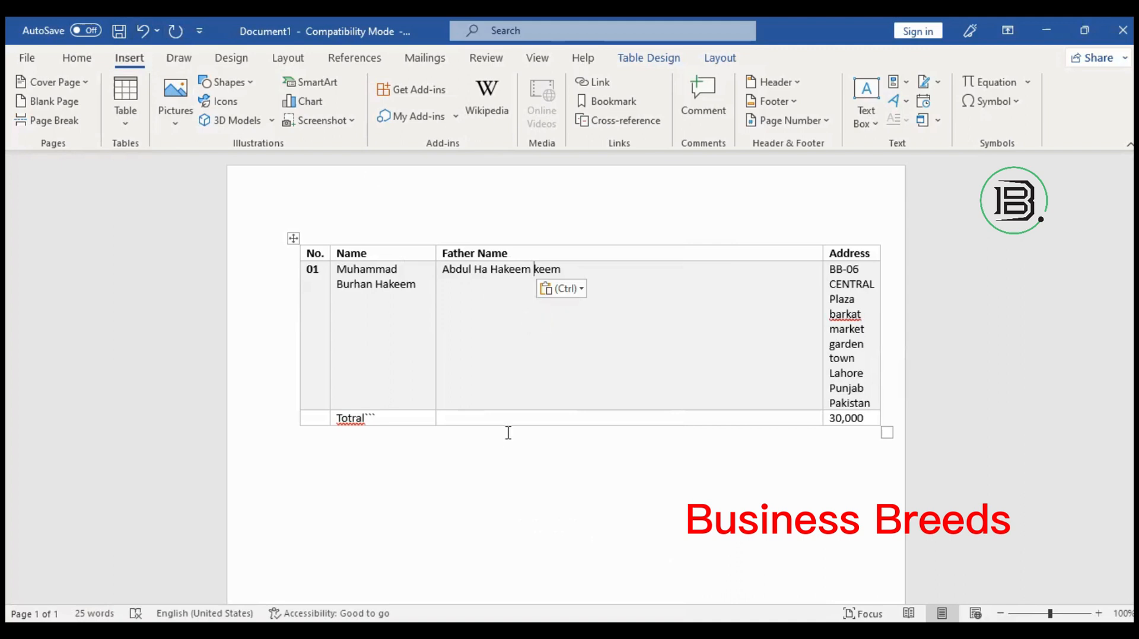
pyautogui.rightClick(539, 261)
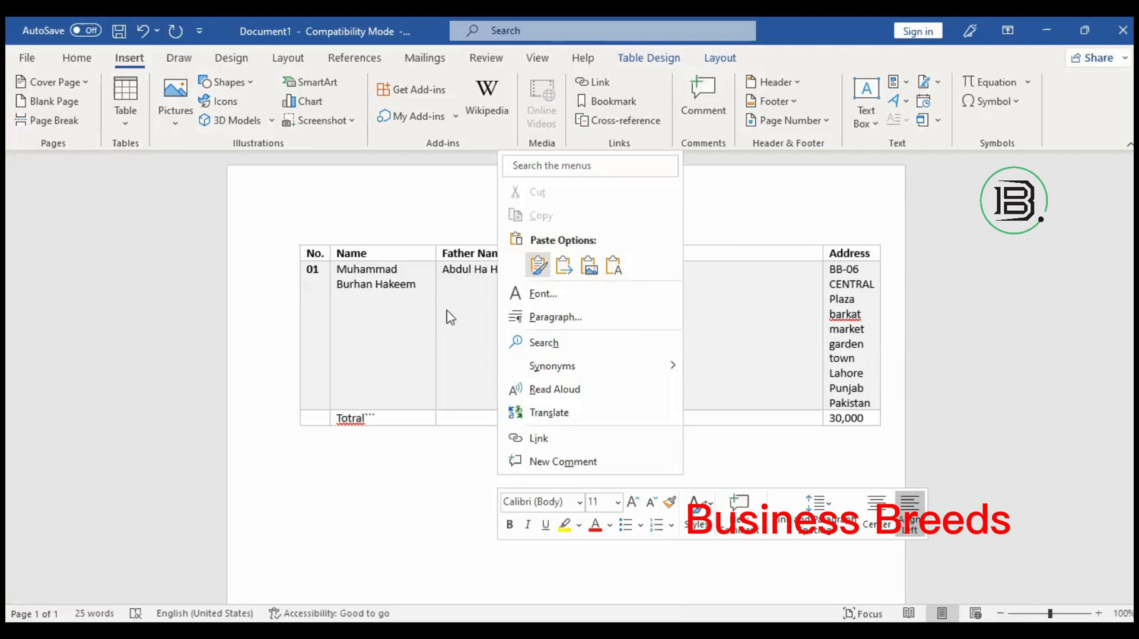
# Undo eight times, removing the surname pastes, the webinar picture, and the table's shading and border changes.
pyautogui.click(140, 36)
pyautogui.click(140, 35)
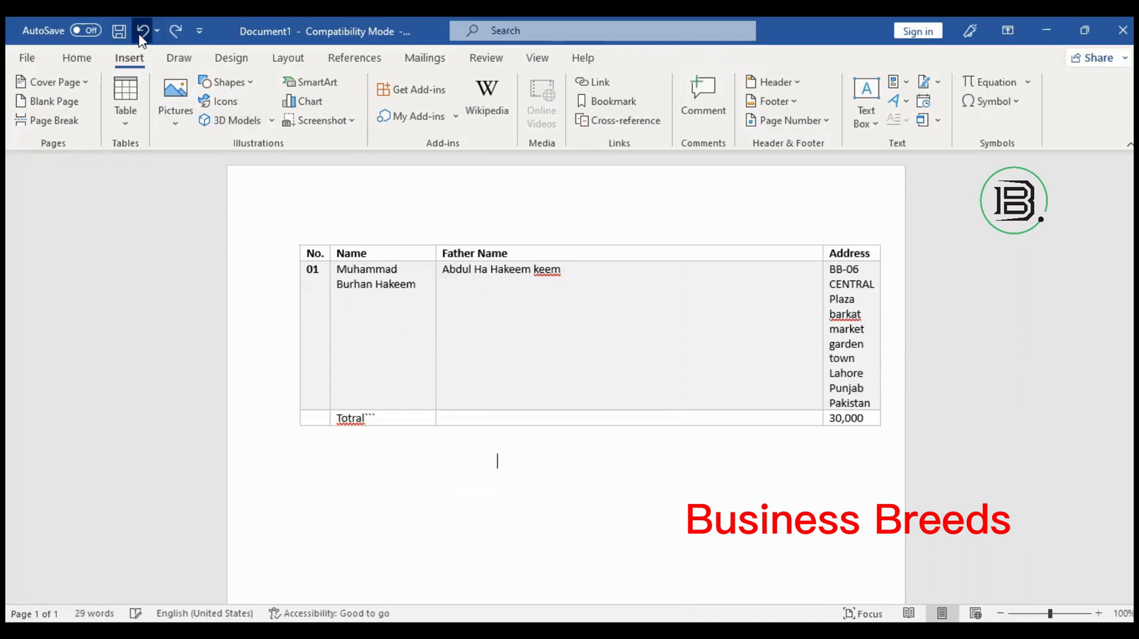
pyautogui.click(140, 36)
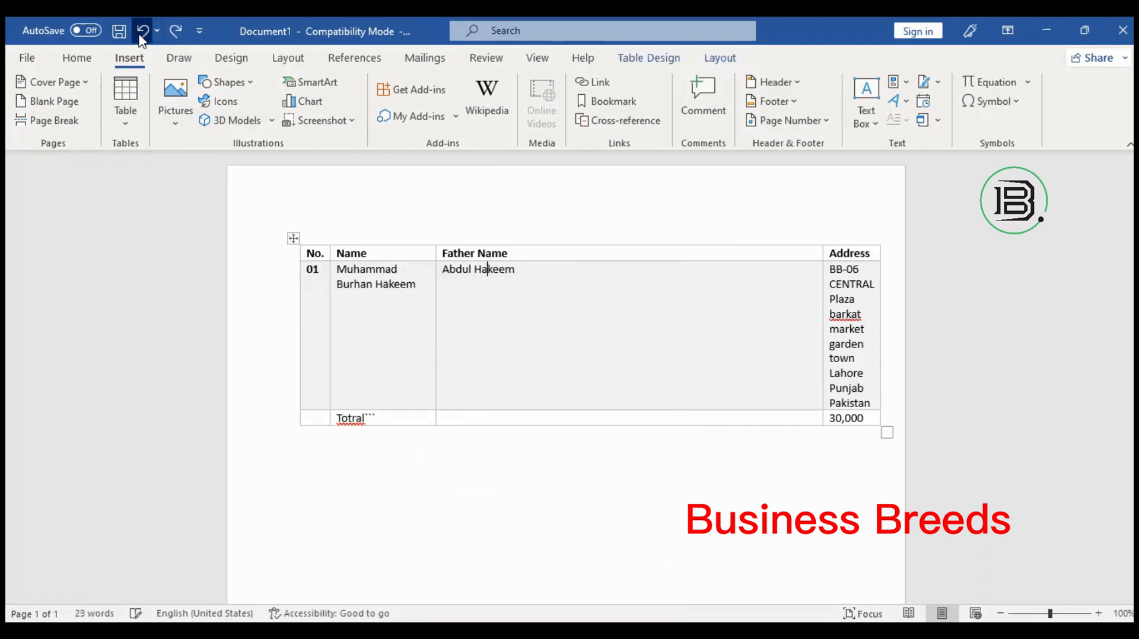
pyautogui.click(140, 36)
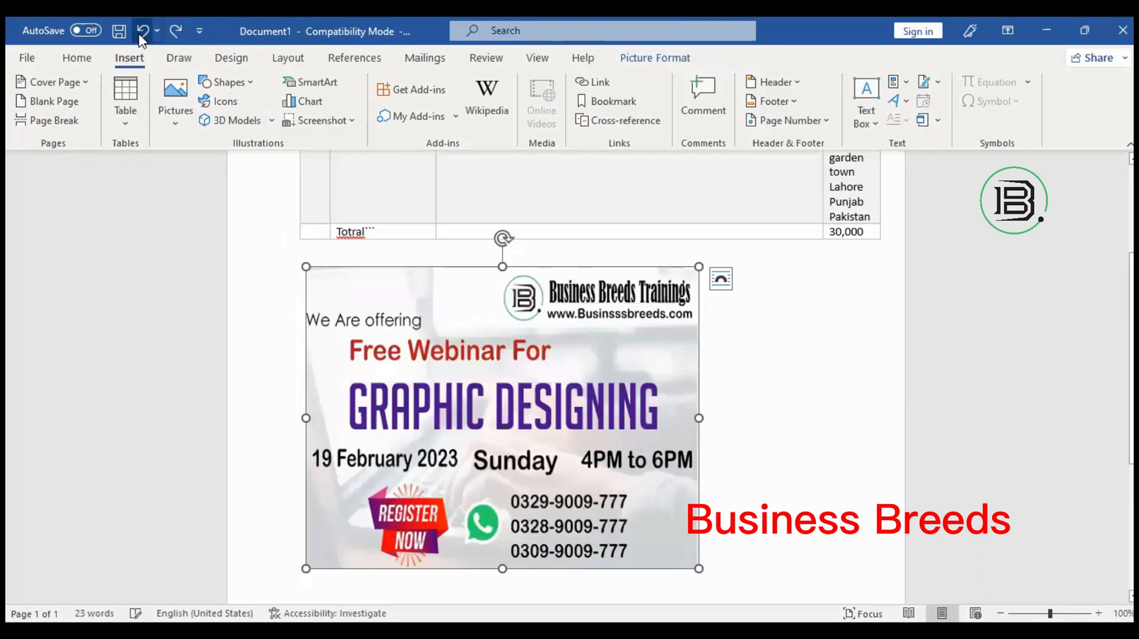
pyautogui.click(140, 35)
pyautogui.click(141, 35)
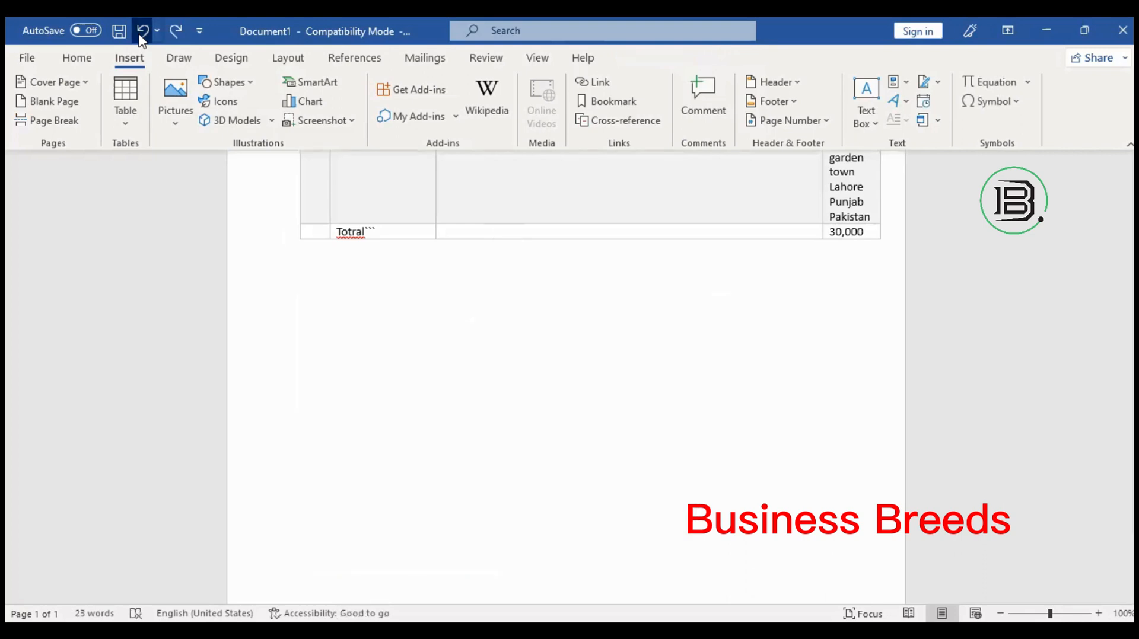
pyautogui.click(141, 36)
pyautogui.click(142, 36)
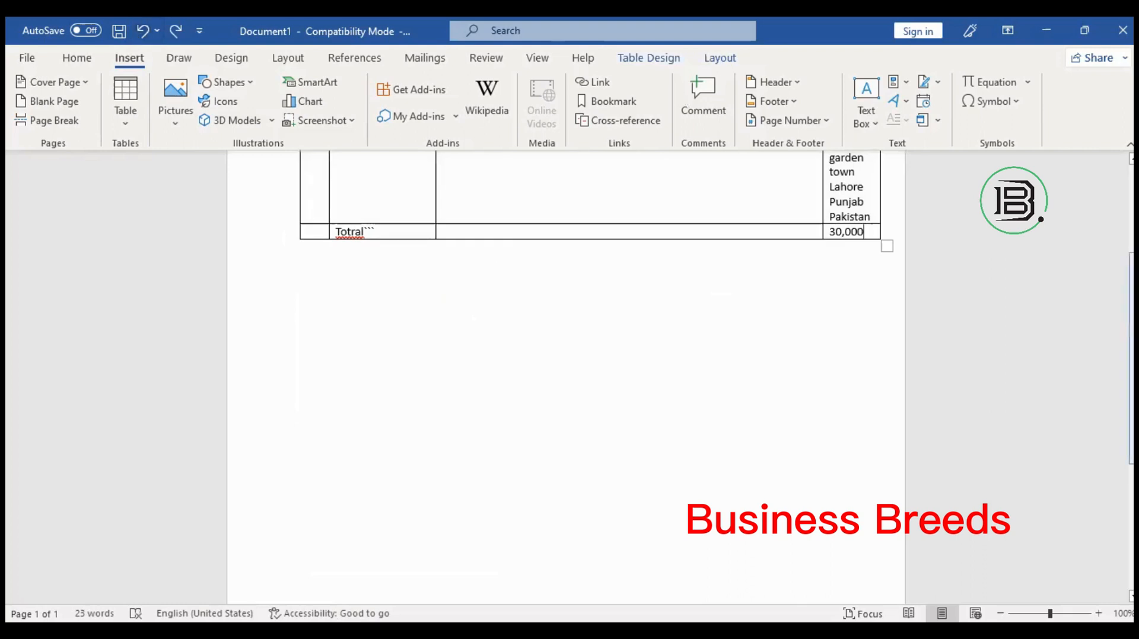
pyautogui.scroll(5, 564, 297)
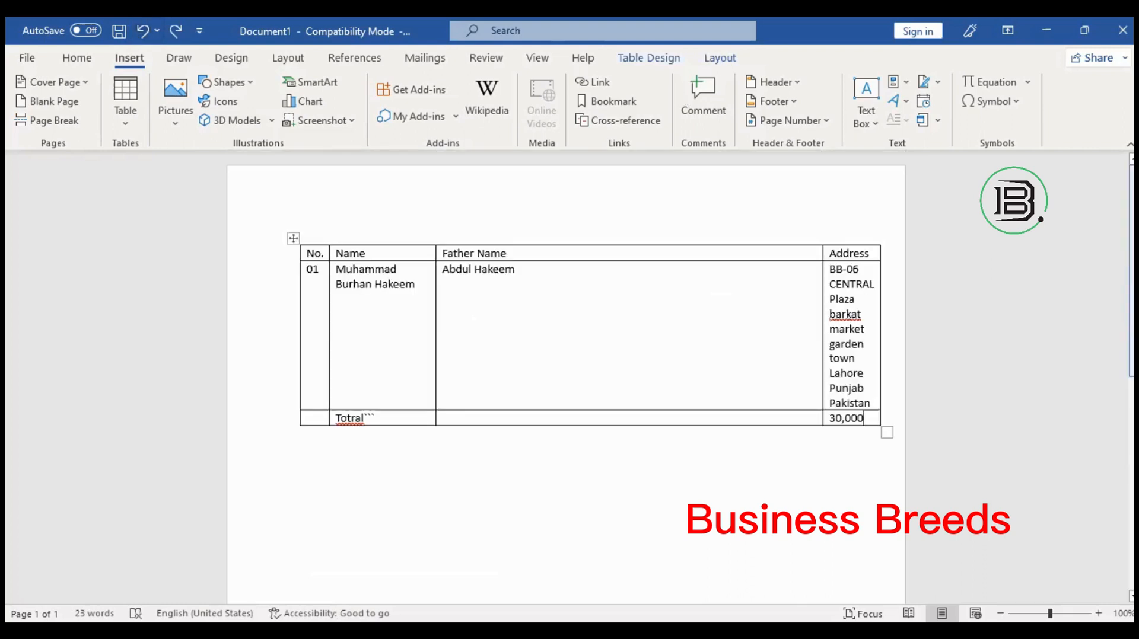
# Select the word CENTRAL in the address and bring up its context menu.
pyautogui.rightClick(556, 313)
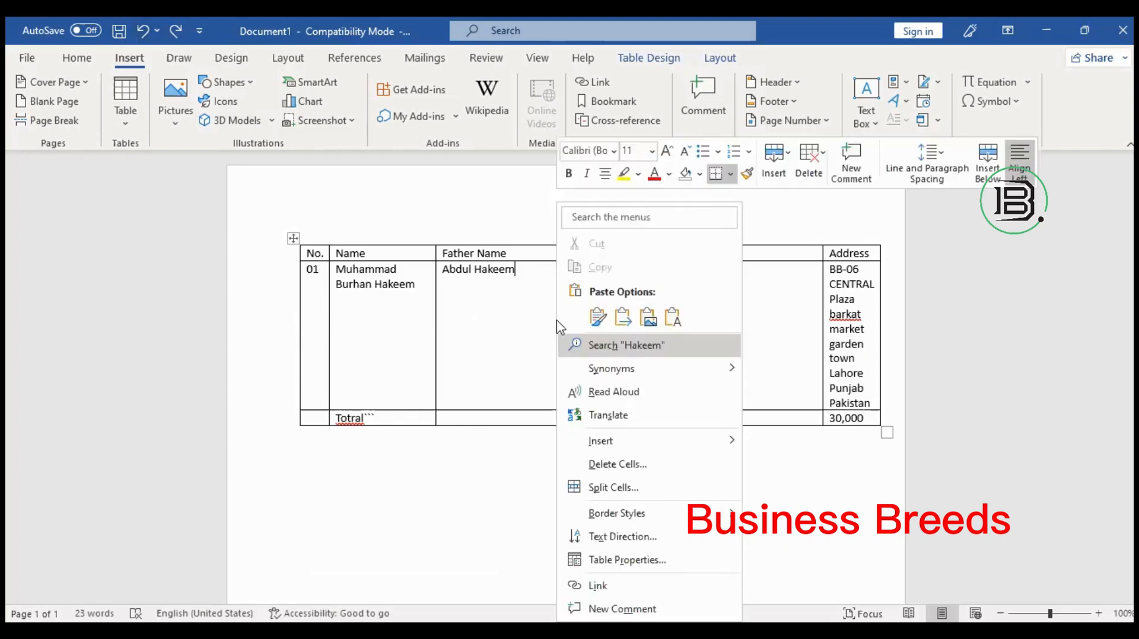
pyautogui.rightClick(501, 298)
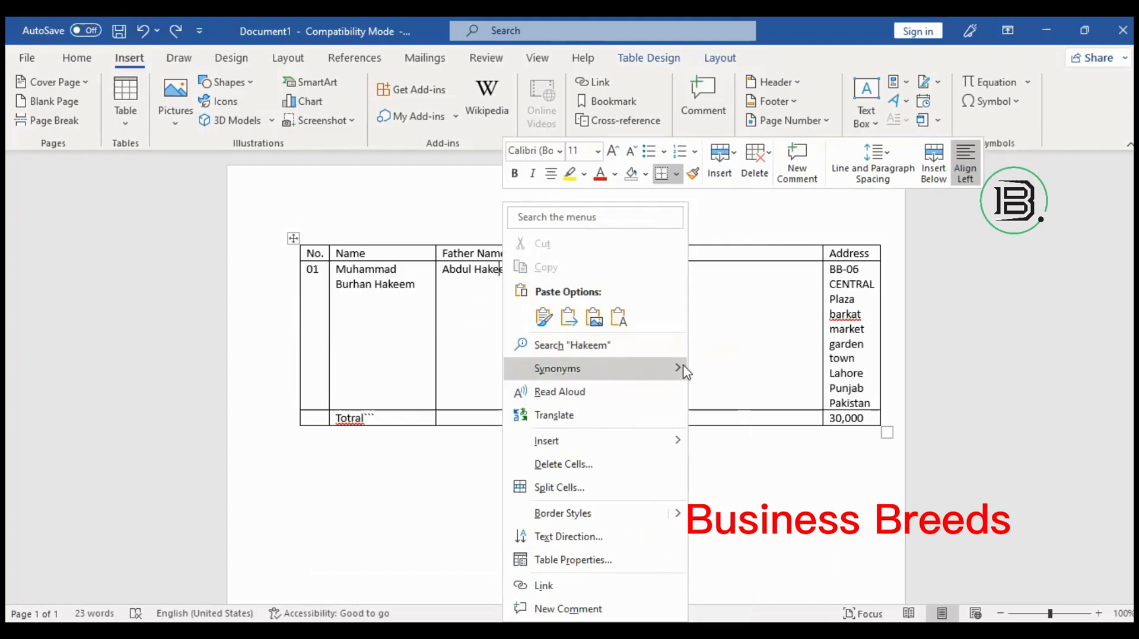
pyautogui.doubleClick(845, 284)
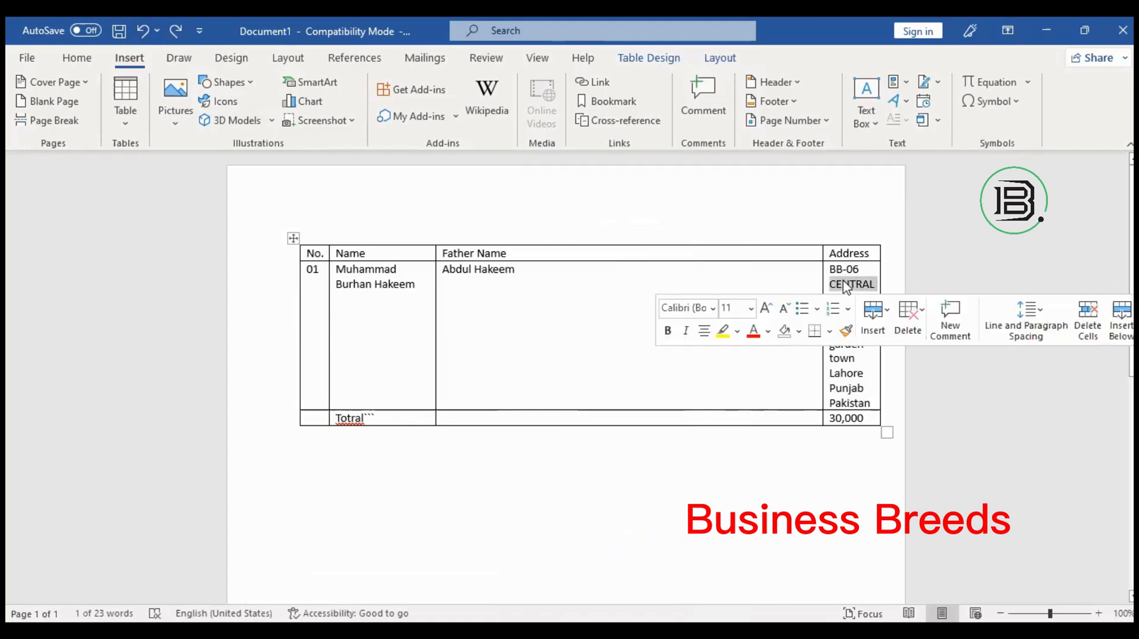
pyautogui.rightClick(845, 286)
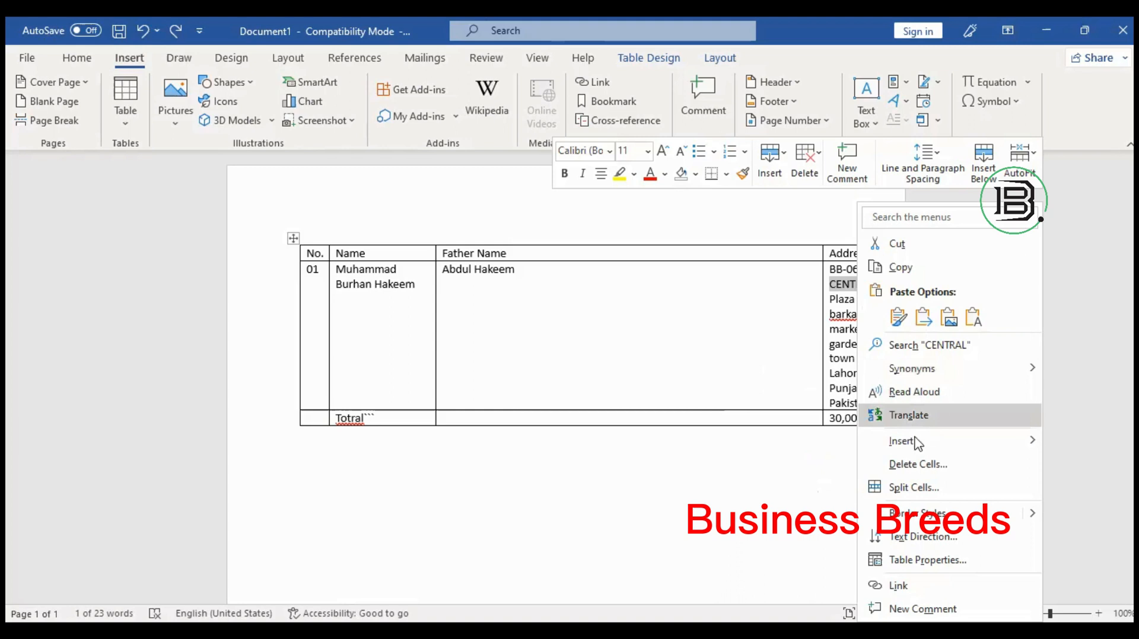
# Browse the Insert rows/columns choices, dismiss them, and open the Insert Table size grid.
pyautogui.click(891, 442)
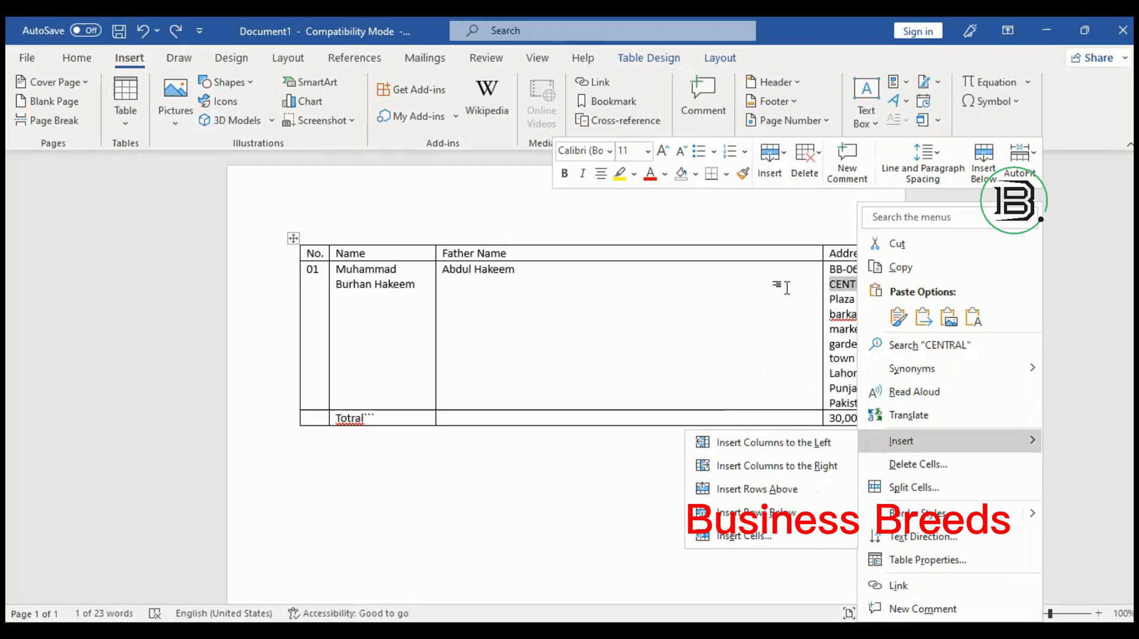
pyautogui.click(854, 334)
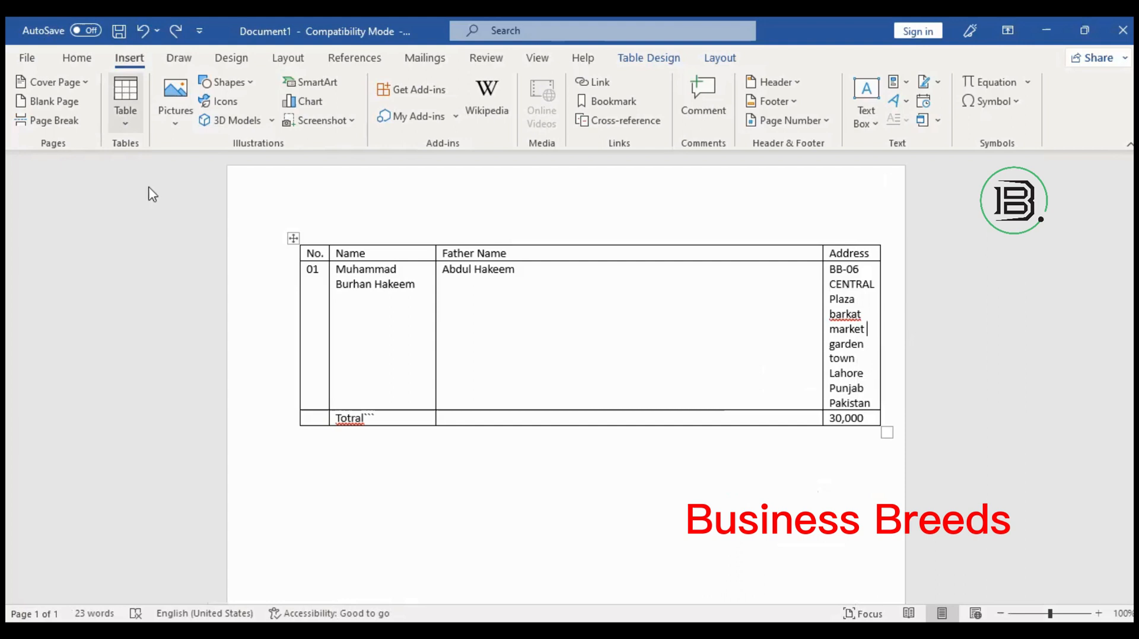
pyautogui.click(125, 104)
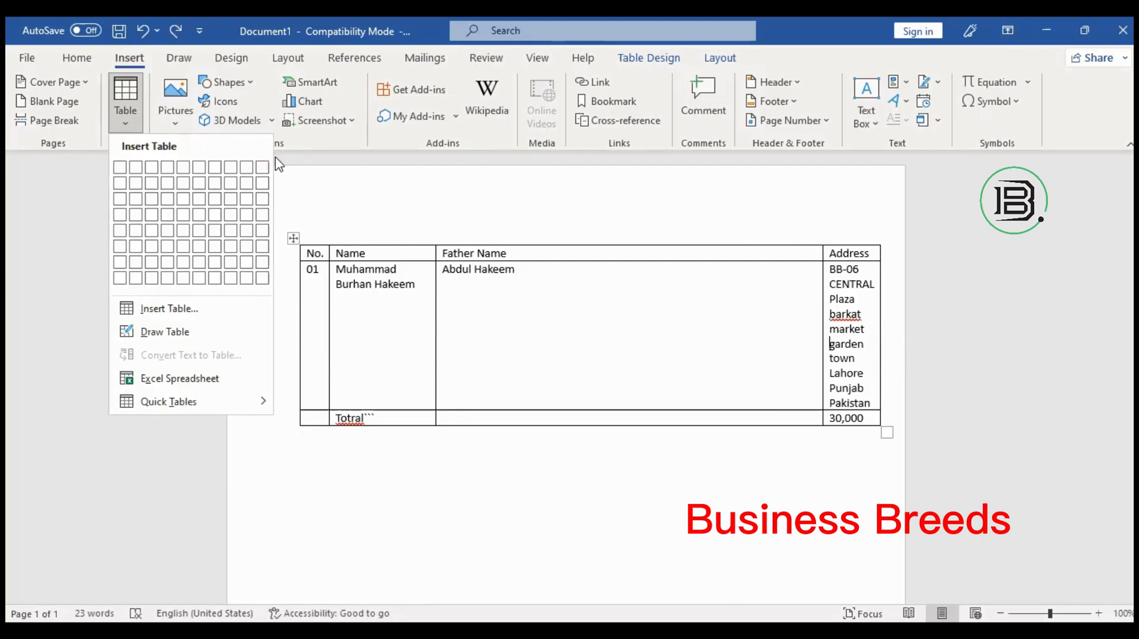
# Close the Insert Table size grid without adding a new table.
pyautogui.click(140, 114)
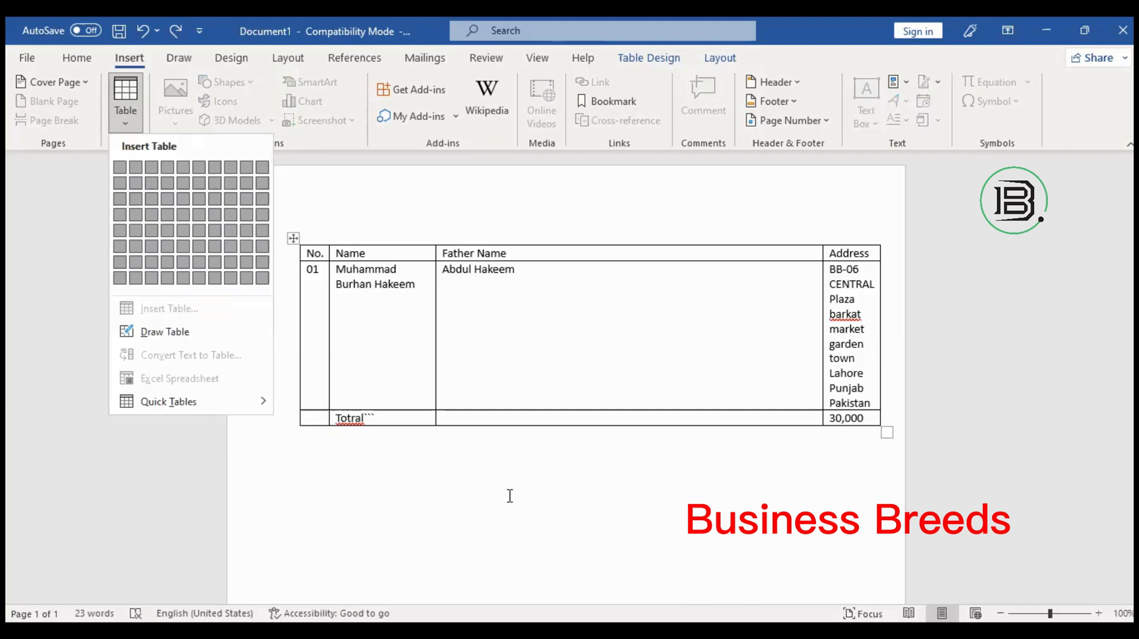
pyautogui.click(890, 332)
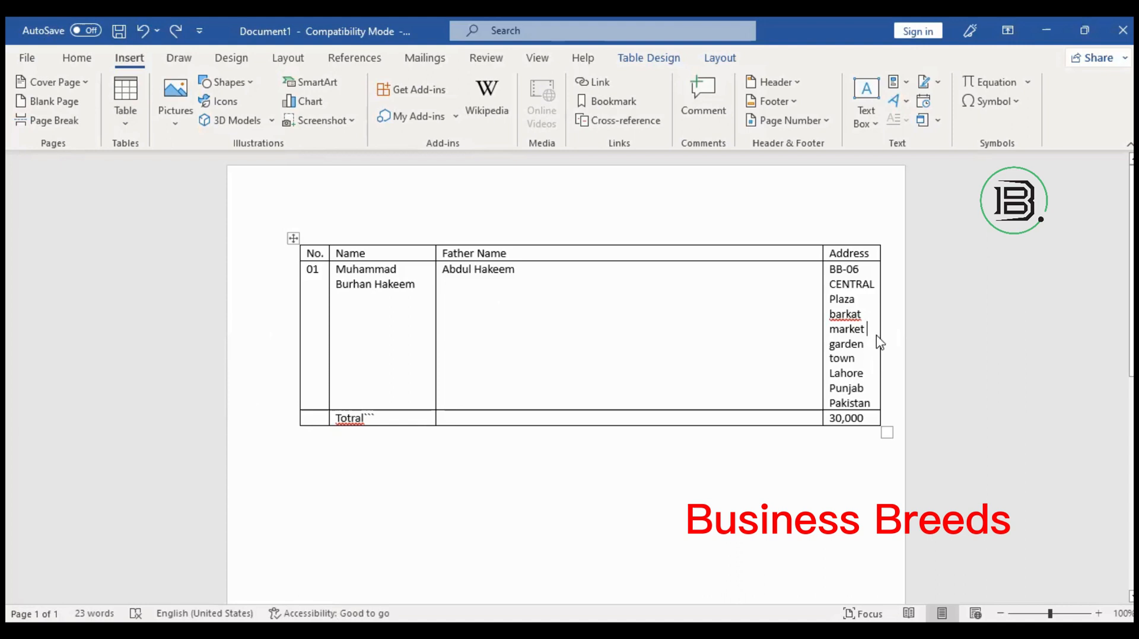
# Insert an empty column to the right of the Address column.
pyautogui.rightClick(976, 462)
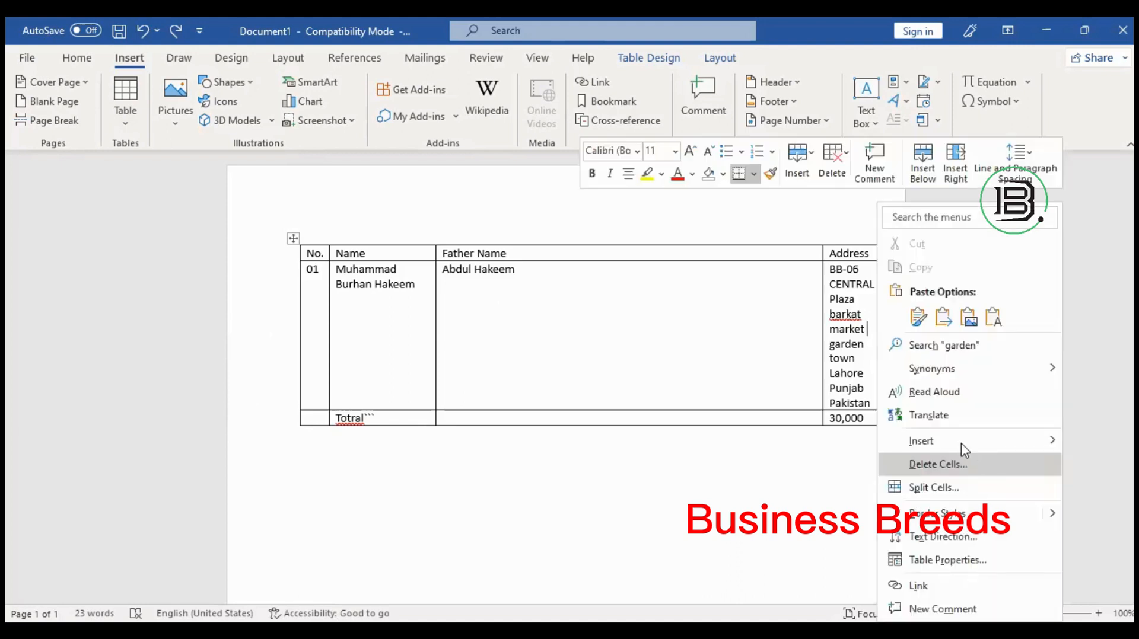
pyautogui.click(812, 467)
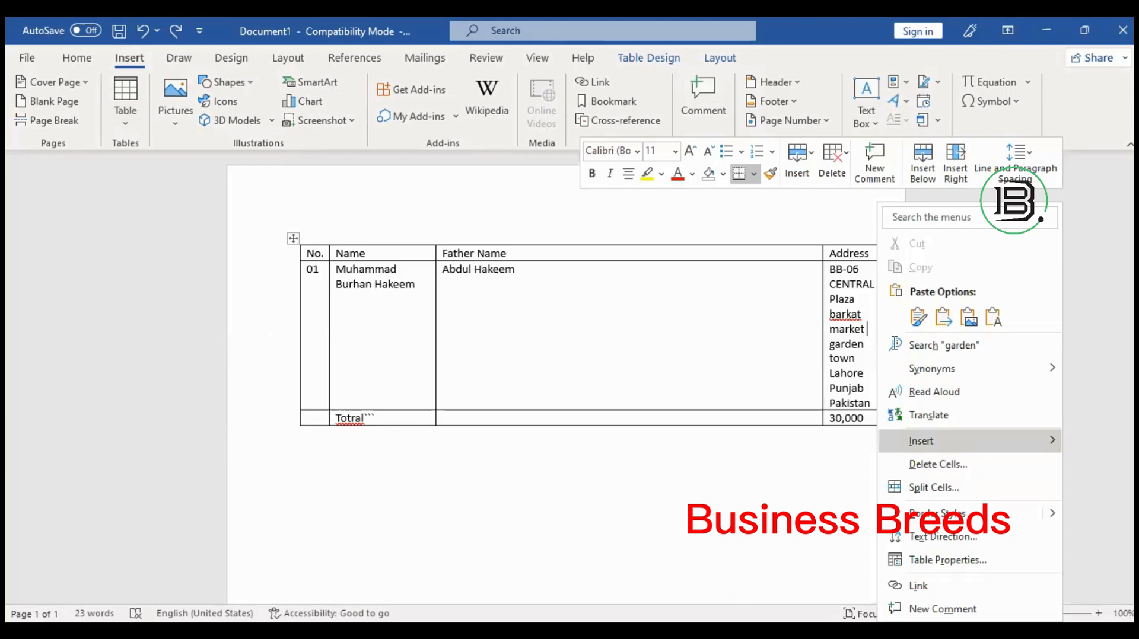
pyautogui.click(901, 395)
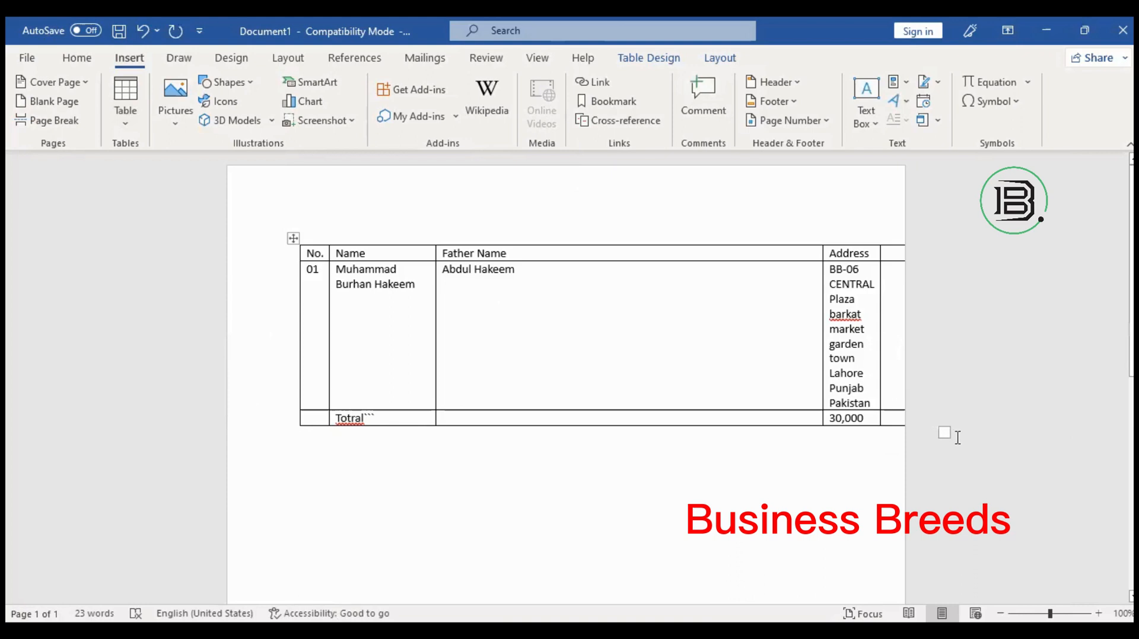
# Resize the table to span the page width with much taller rows.
pyautogui.moveTo(947, 433); pyautogui.dragTo(895, 419)
pyautogui.click(862, 516)
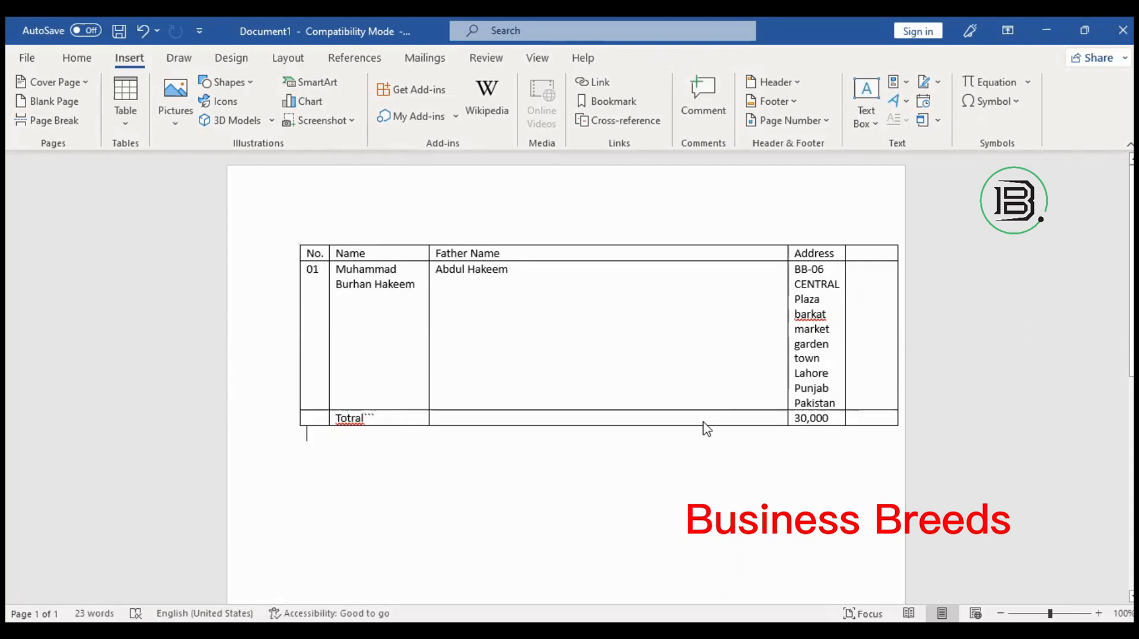
pyautogui.moveTo(704, 424); pyautogui.dragTo(718, 442)
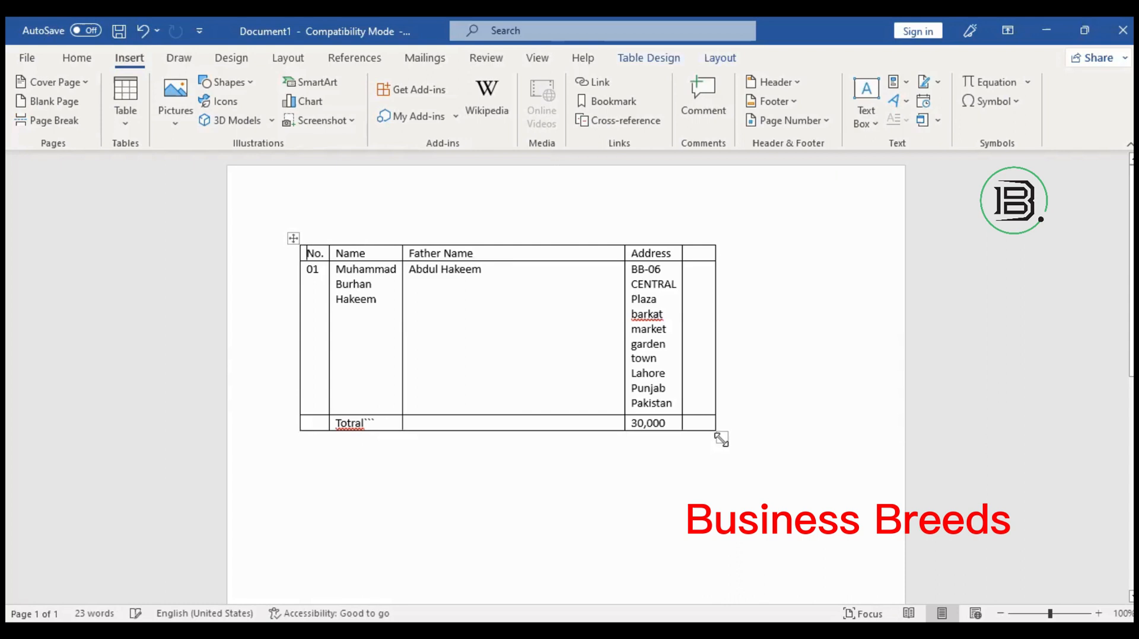
pyautogui.moveTo(851, 459); pyautogui.dragTo(1093, 476)
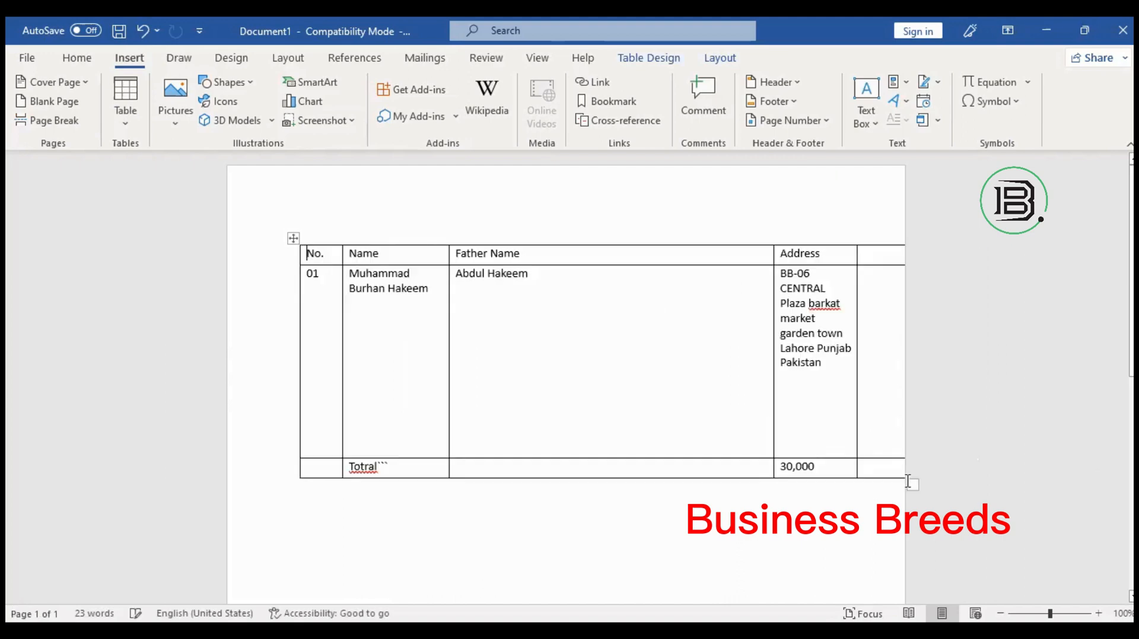
pyautogui.moveTo(915, 489); pyautogui.dragTo(887, 472)
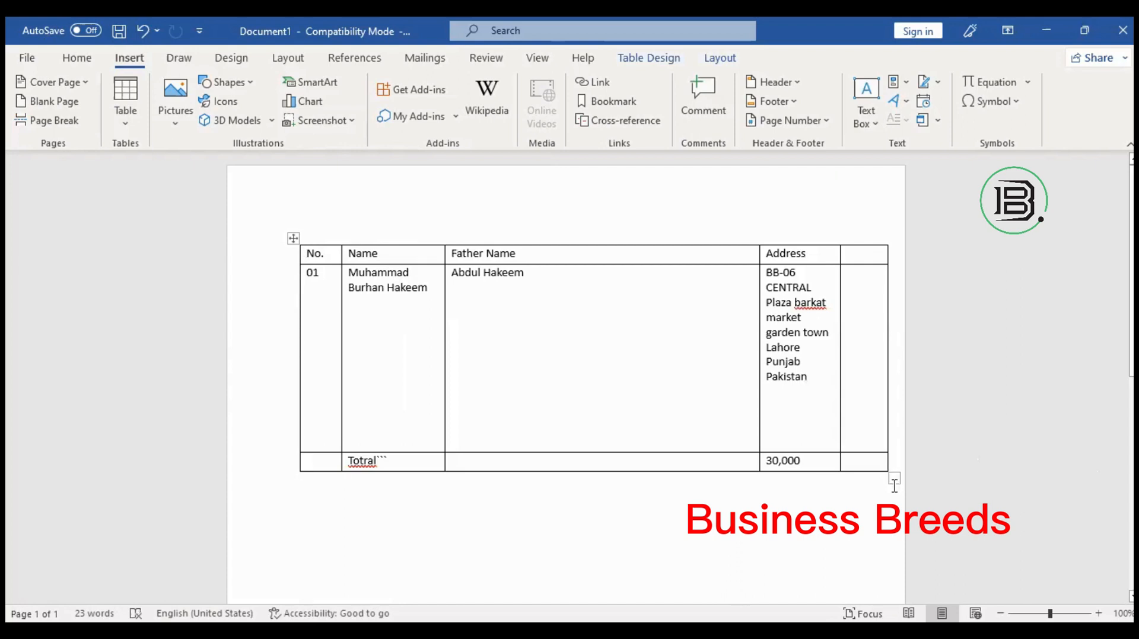
pyautogui.moveTo(892, 481); pyautogui.dragTo(867, 532)
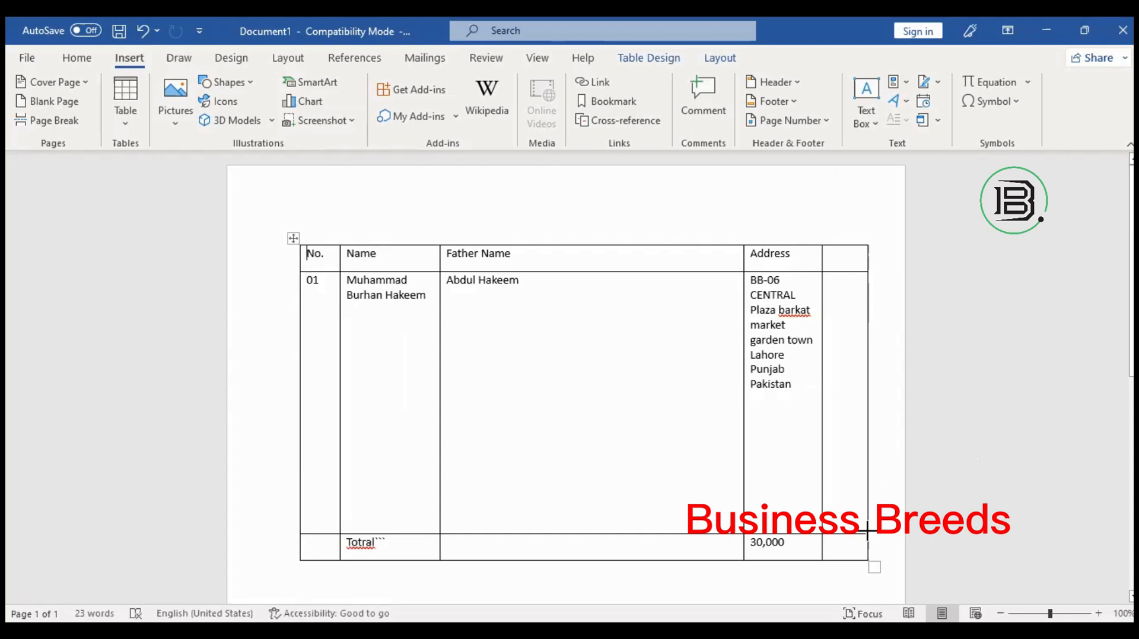
pyautogui.moveTo(867, 531); pyautogui.dragTo(884, 483)
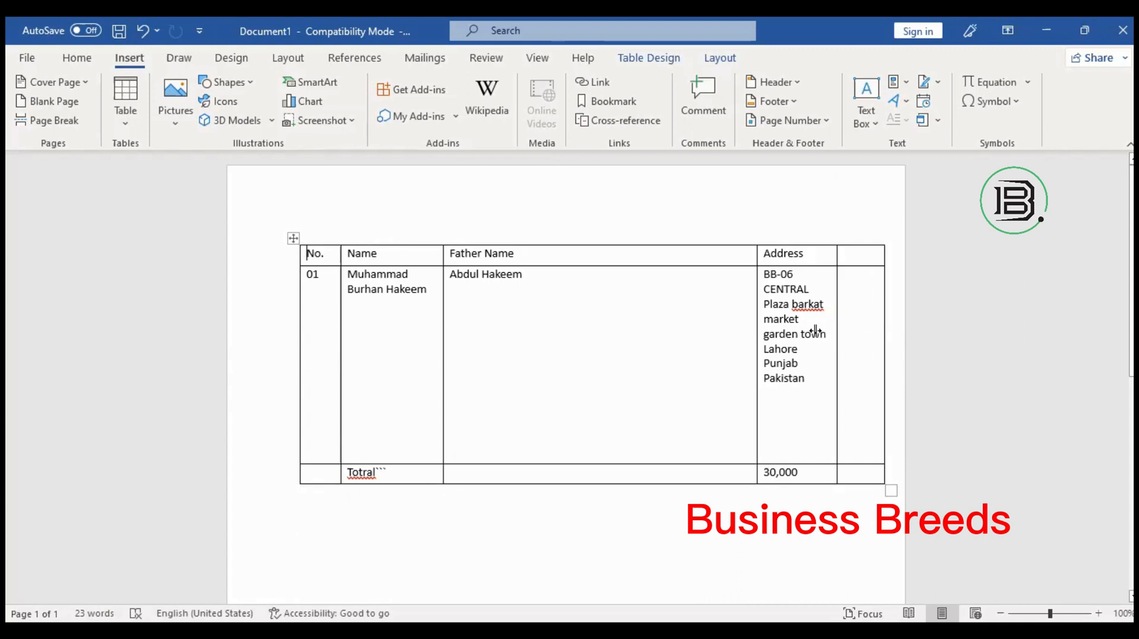
pyautogui.click(511, 331)
pyautogui.rightClick(552, 446)
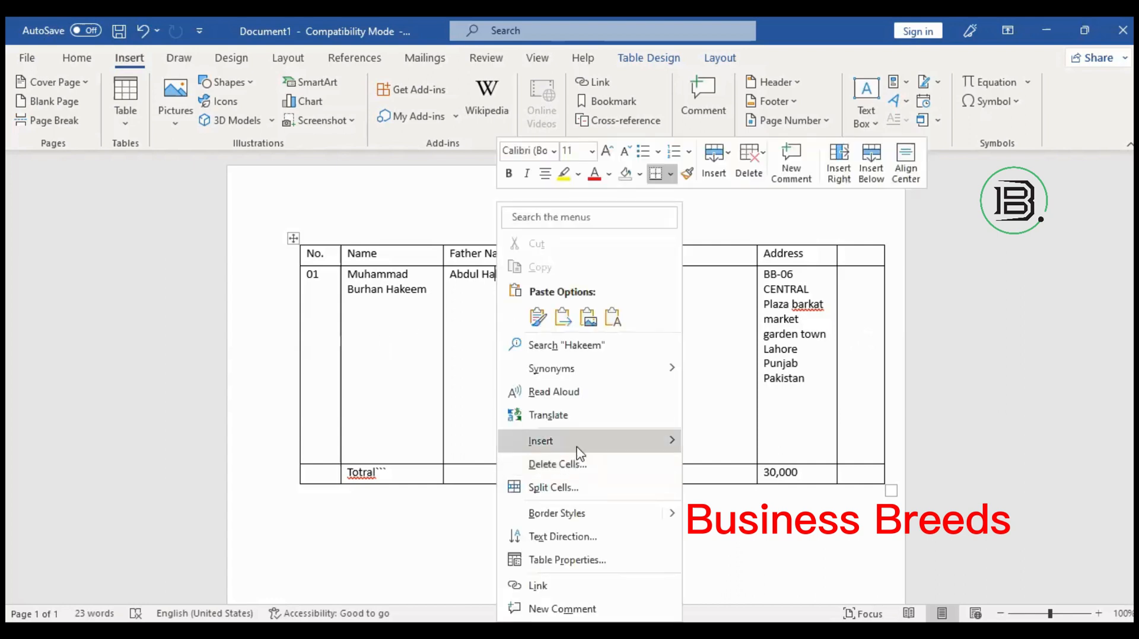
pyautogui.moveTo(578, 450)
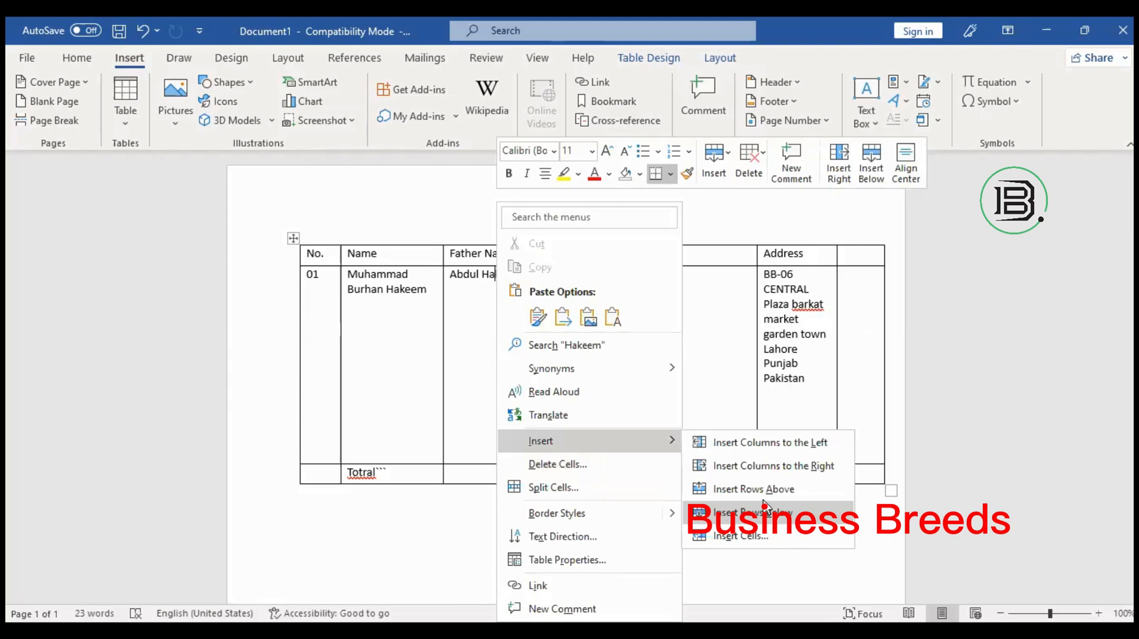
pyautogui.click(787, 468)
pyautogui.rightClick(607, 449)
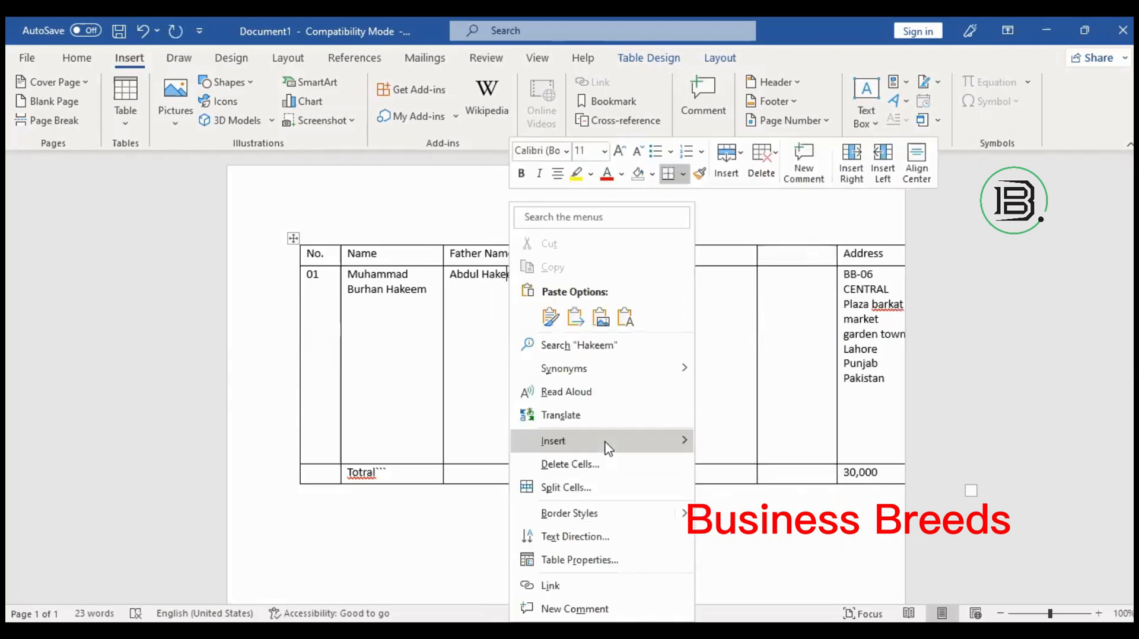
pyautogui.moveTo(607, 449)
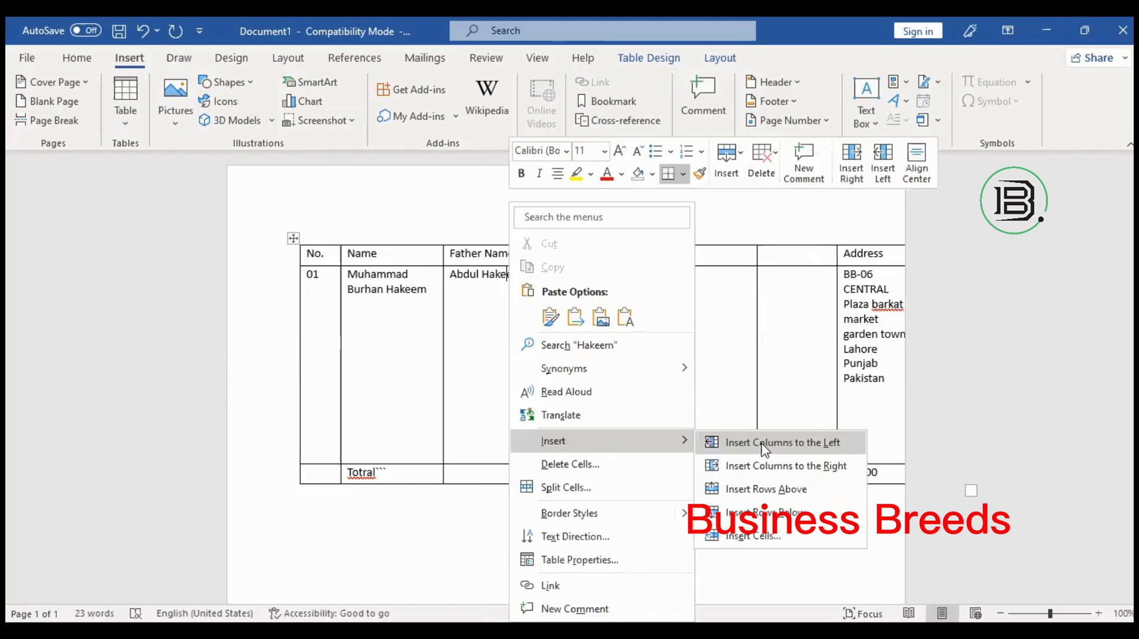
pyautogui.click(765, 449)
pyautogui.click(618, 320)
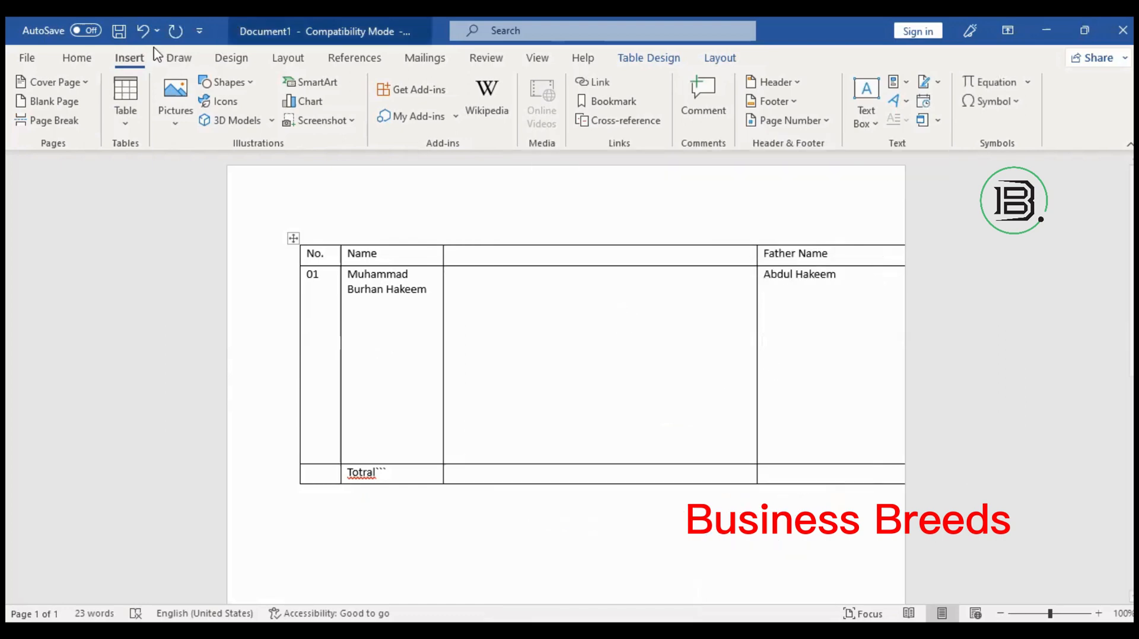
pyautogui.click(149, 30)
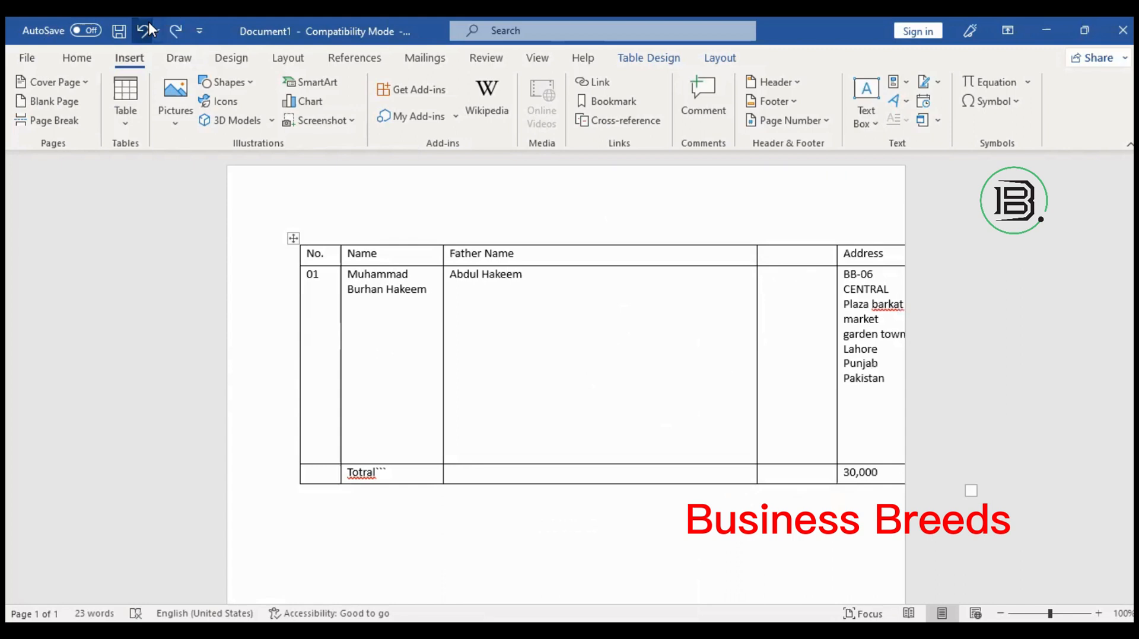
pyautogui.click(149, 29)
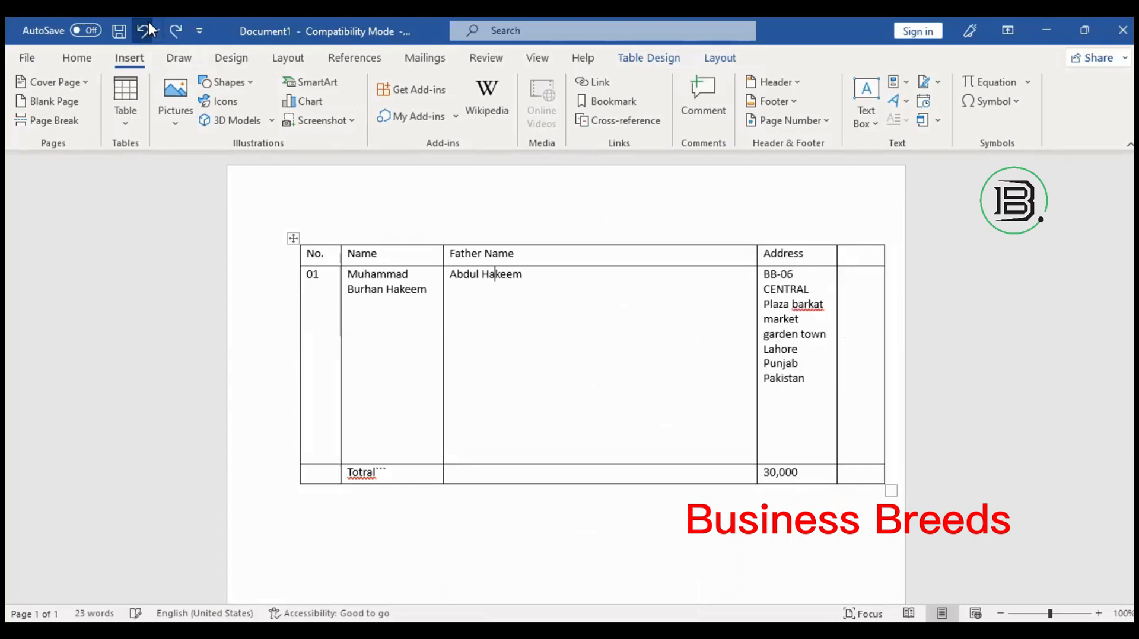
pyautogui.click(478, 325)
# Insert an empty row above the data row, then undo it.
pyautogui.rightClick(477, 326)
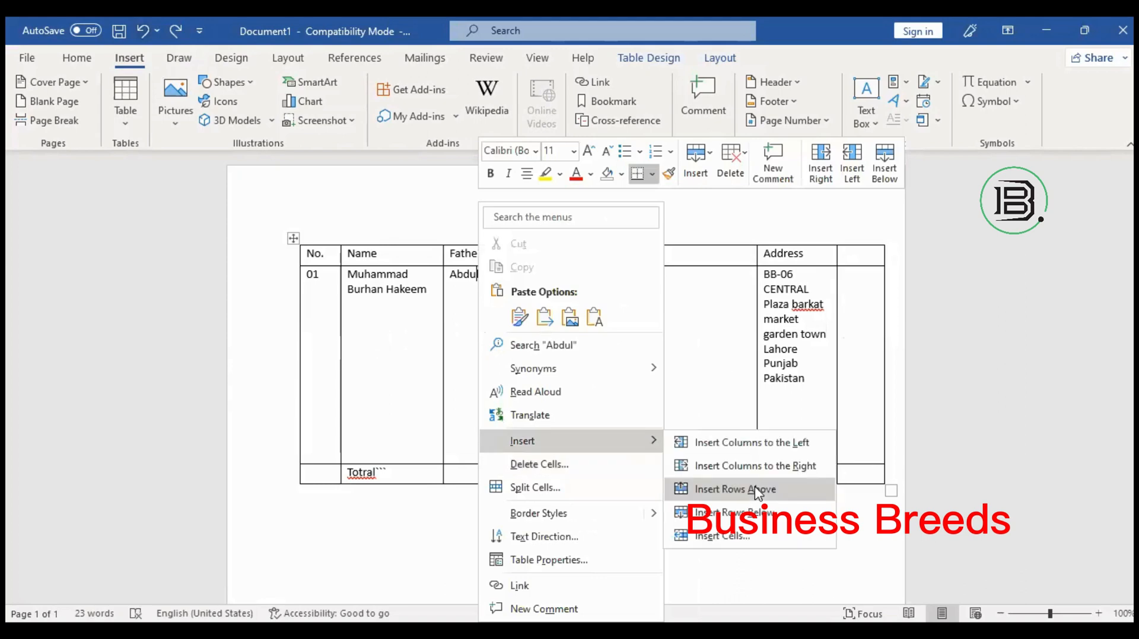
pyautogui.click(757, 491)
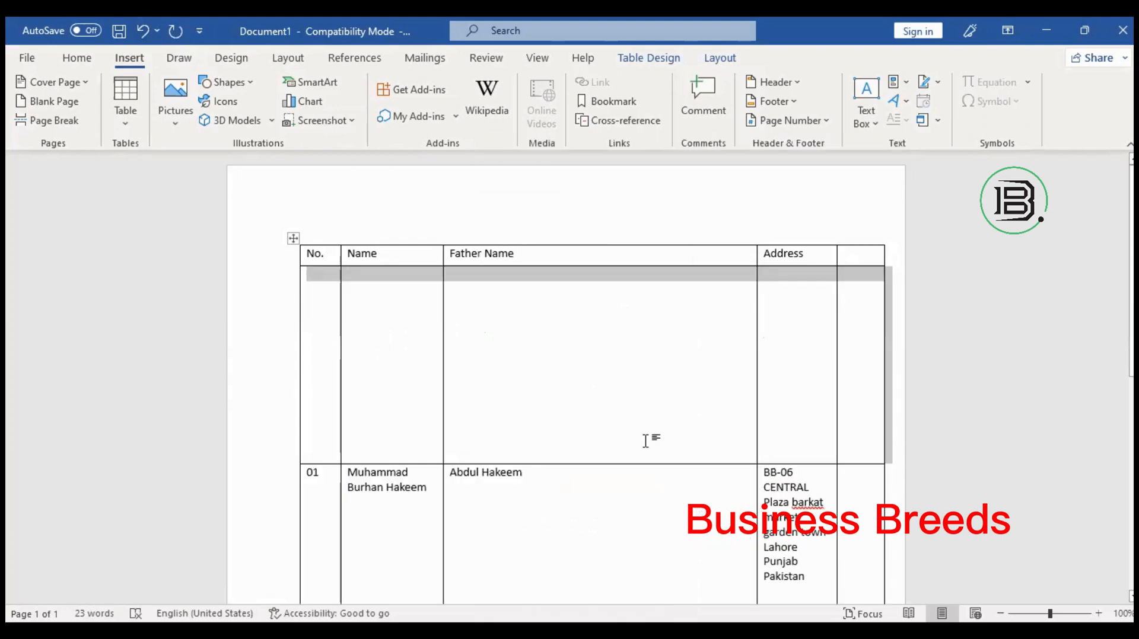
pyautogui.click(626, 502)
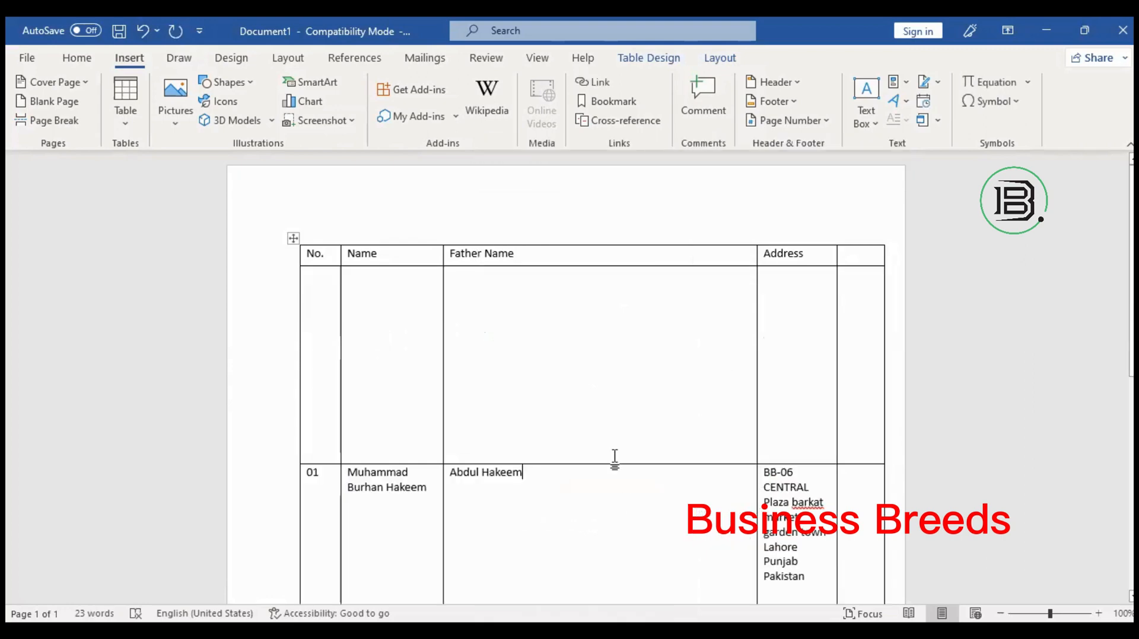
pyautogui.click(618, 366)
pyautogui.click(150, 40)
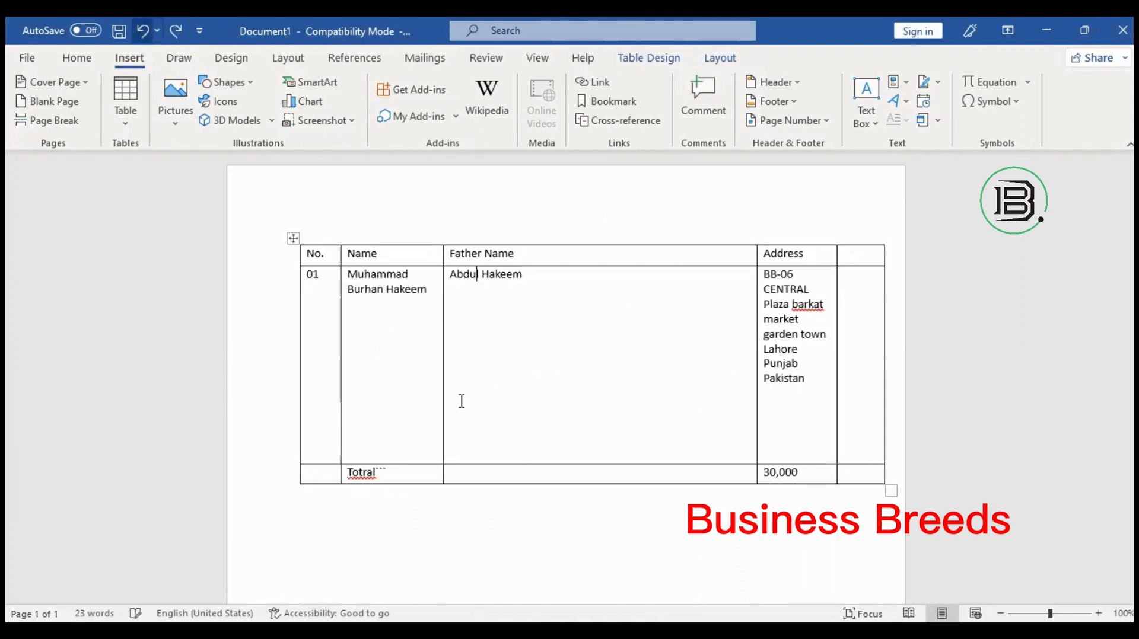
# Add a blank row below the Total row.
pyautogui.click(525, 472)
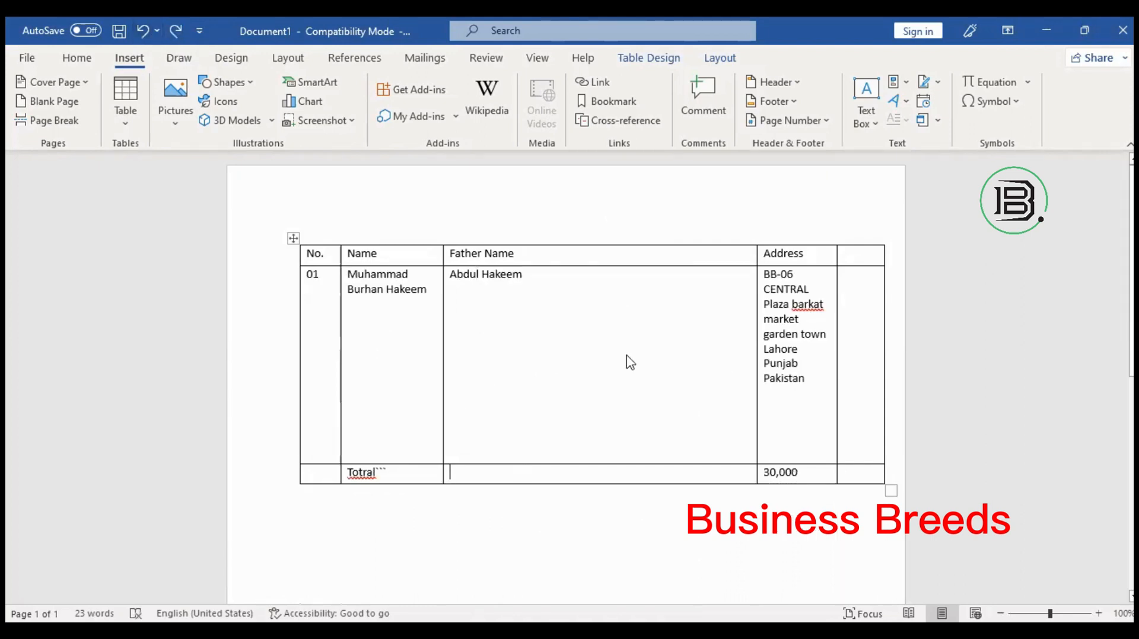
pyautogui.rightClick(525, 475)
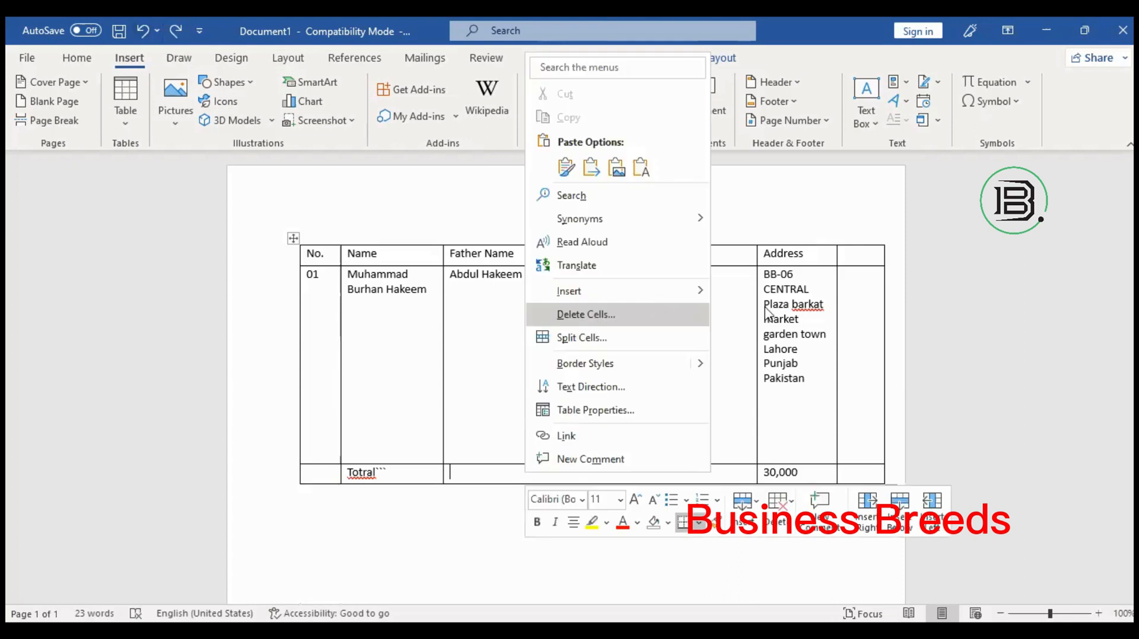
pyautogui.moveTo(656, 296)
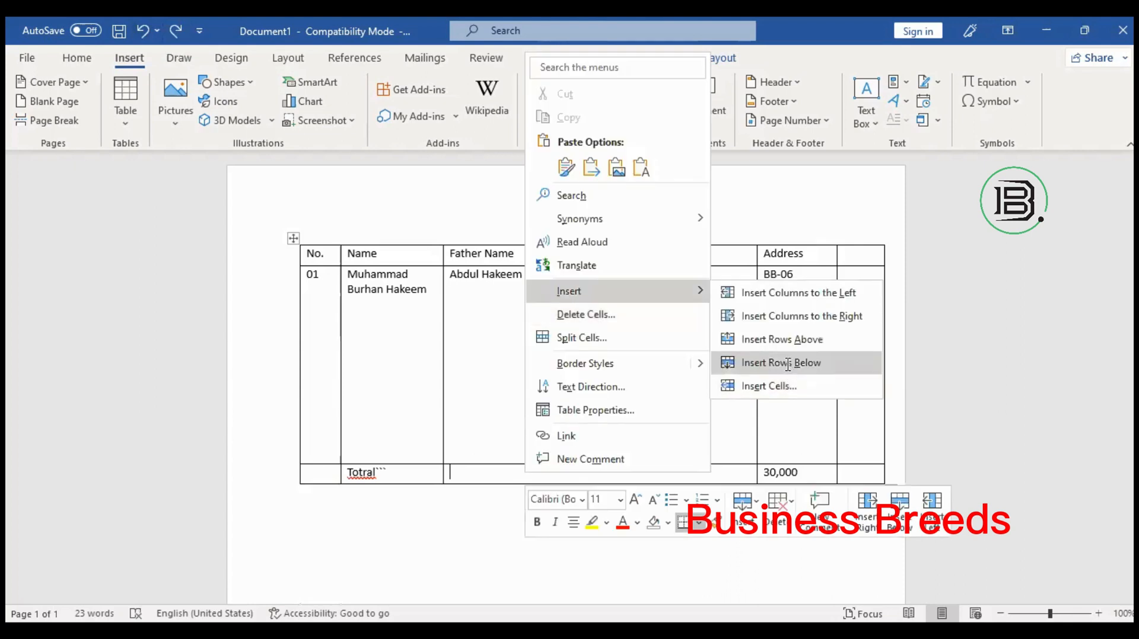
pyautogui.click(788, 364)
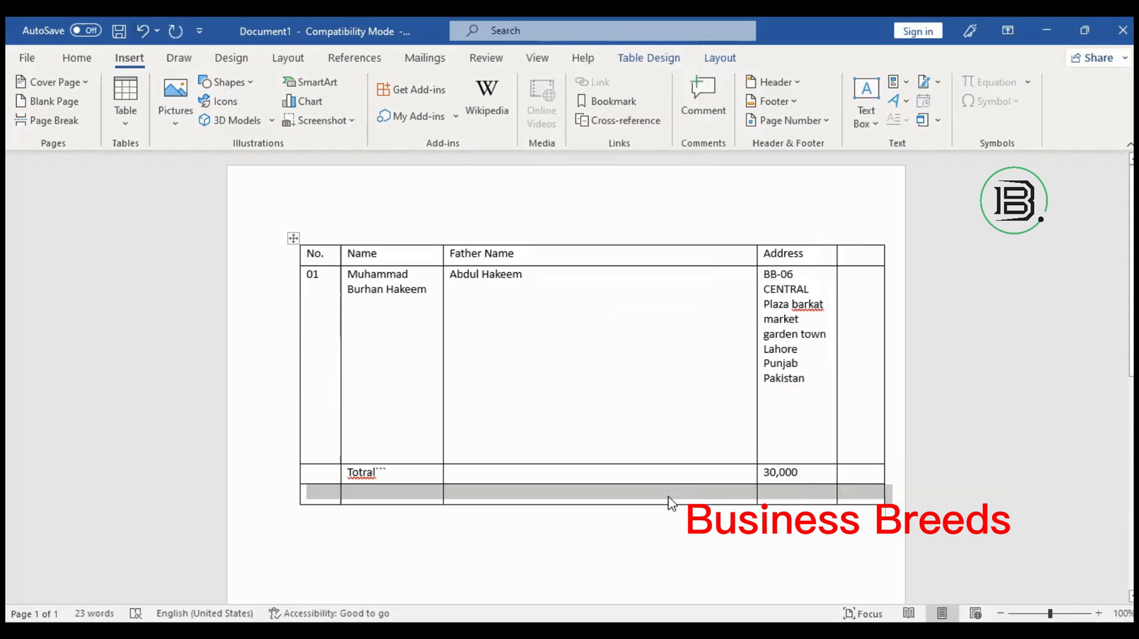
pyautogui.click(659, 494)
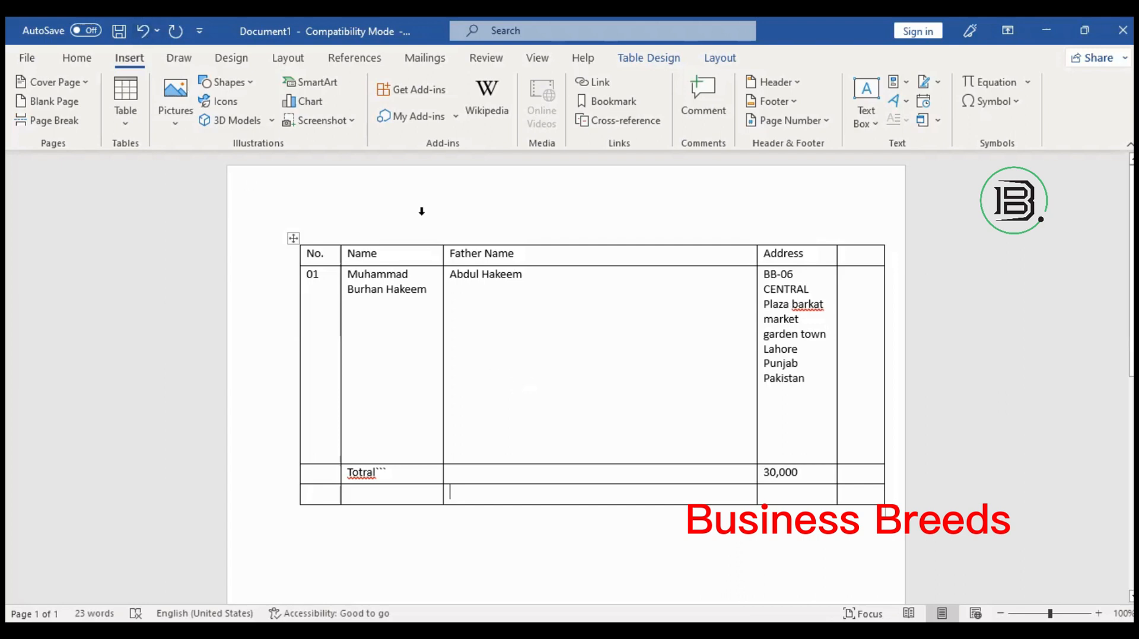
# Insert a blank row below the first data record, then undo it.
pyautogui.click(555, 428)
pyautogui.rightClick(556, 429)
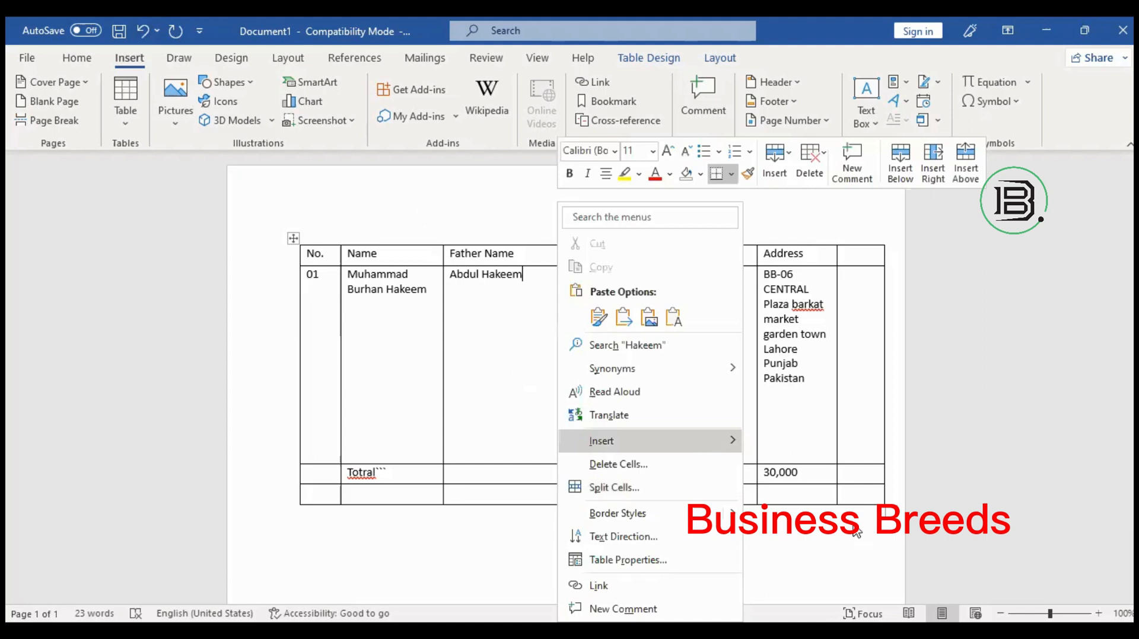
pyautogui.moveTo(706, 446)
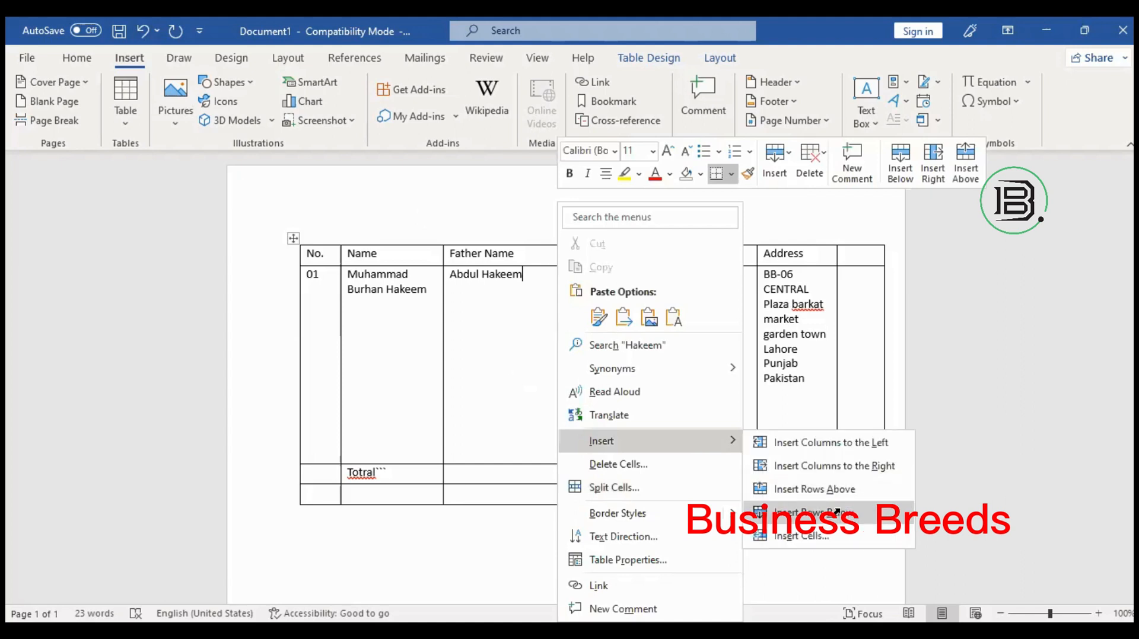
pyautogui.click(836, 511)
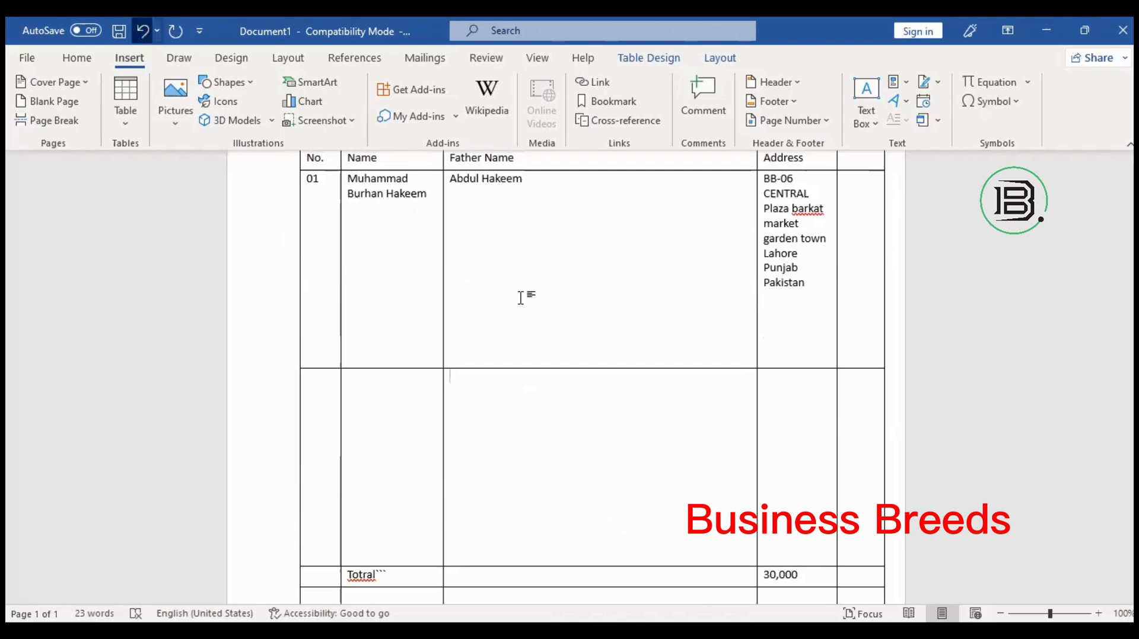
pyautogui.hotkey('ctrl', 'z')
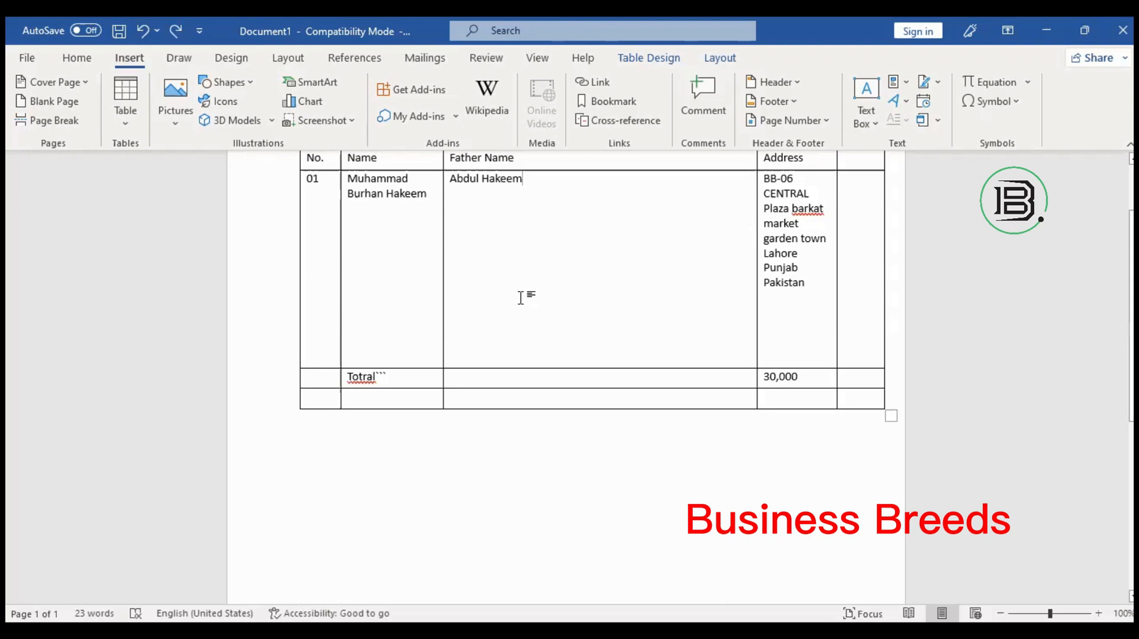
# Cancel the border painter and bring up the shortcut menu at Hakeem.
pyautogui.click(780, 341)
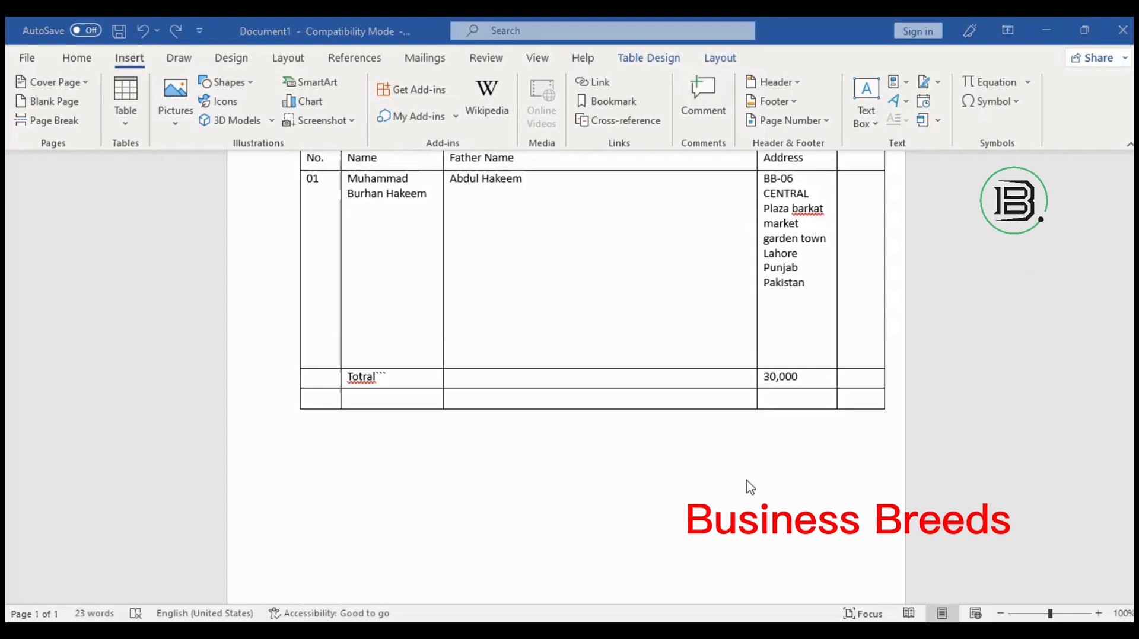
pyautogui.rightClick(728, 514)
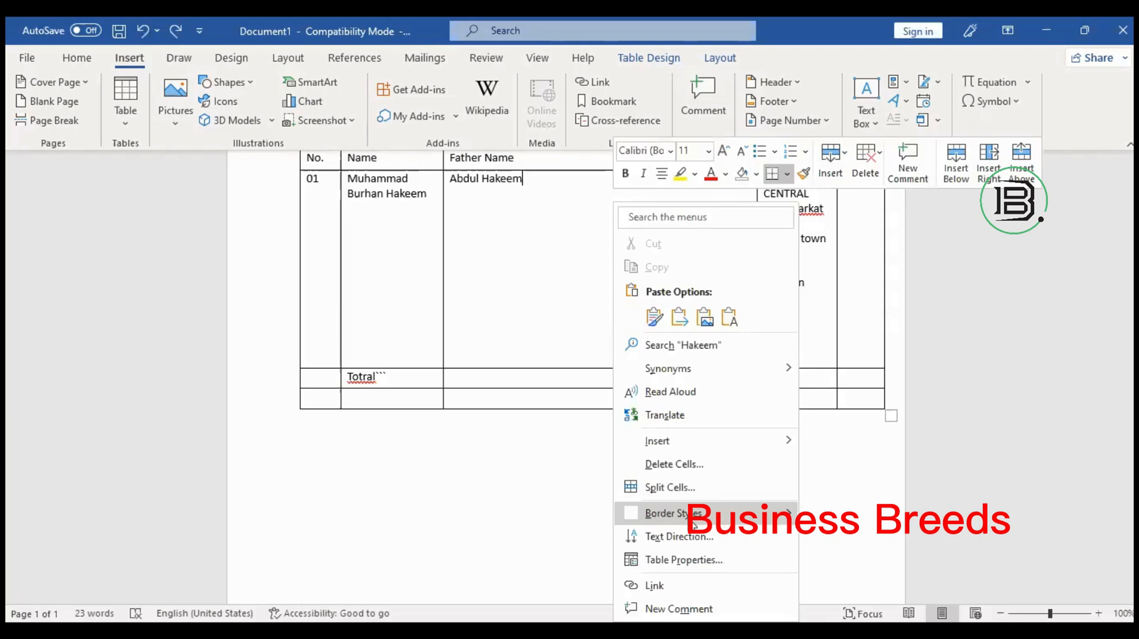
pyautogui.click(641, 515)
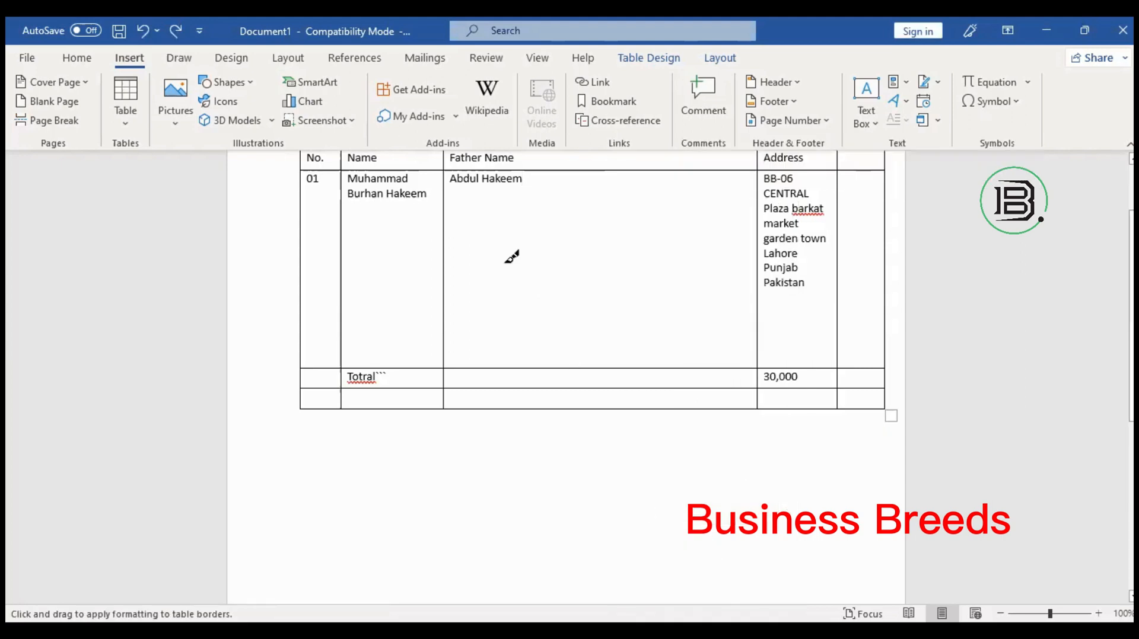
pyautogui.press('Escape')
pyautogui.hotkey('shift', 'F10')
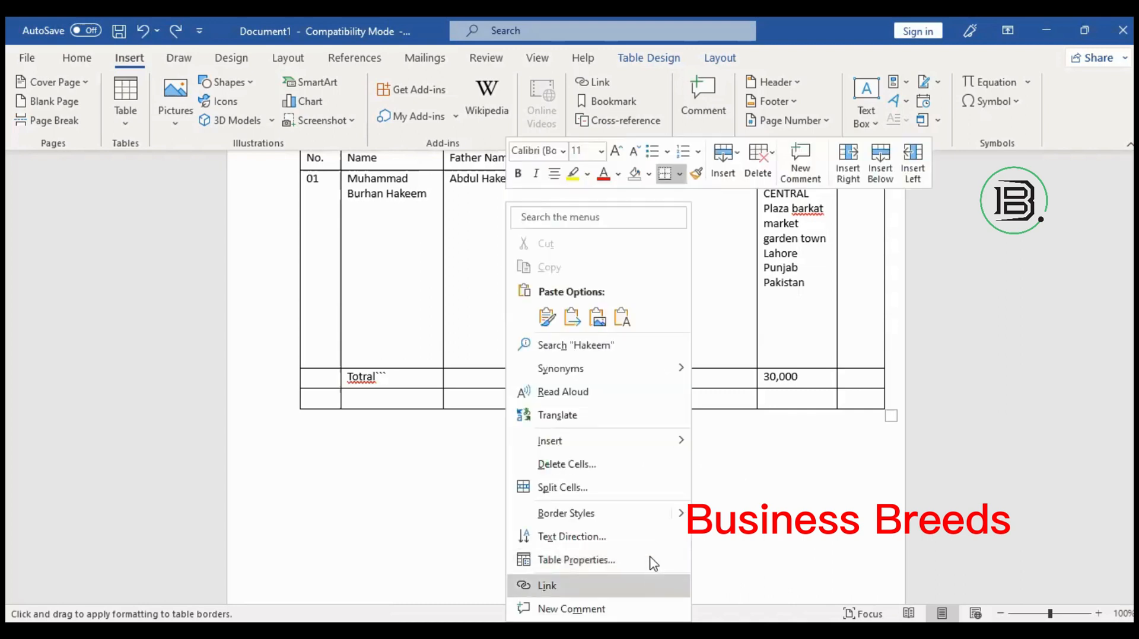
# Link Hakeem to the maxresdefault image file in Documents.
pyautogui.click(623, 607)
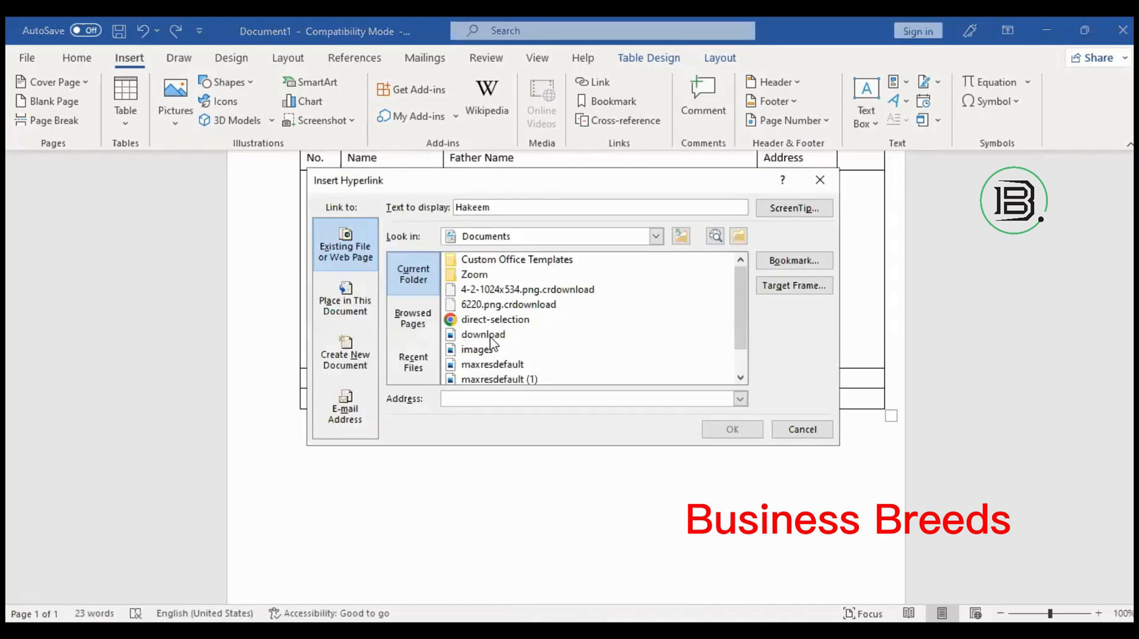
pyautogui.click(472, 351)
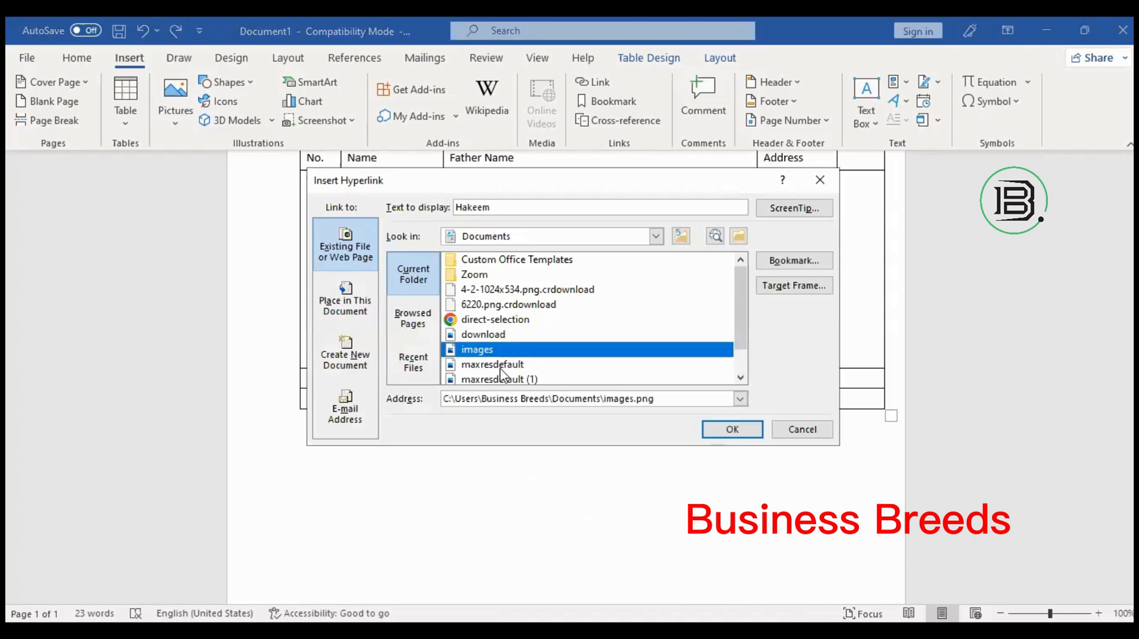
pyautogui.click(500, 365)
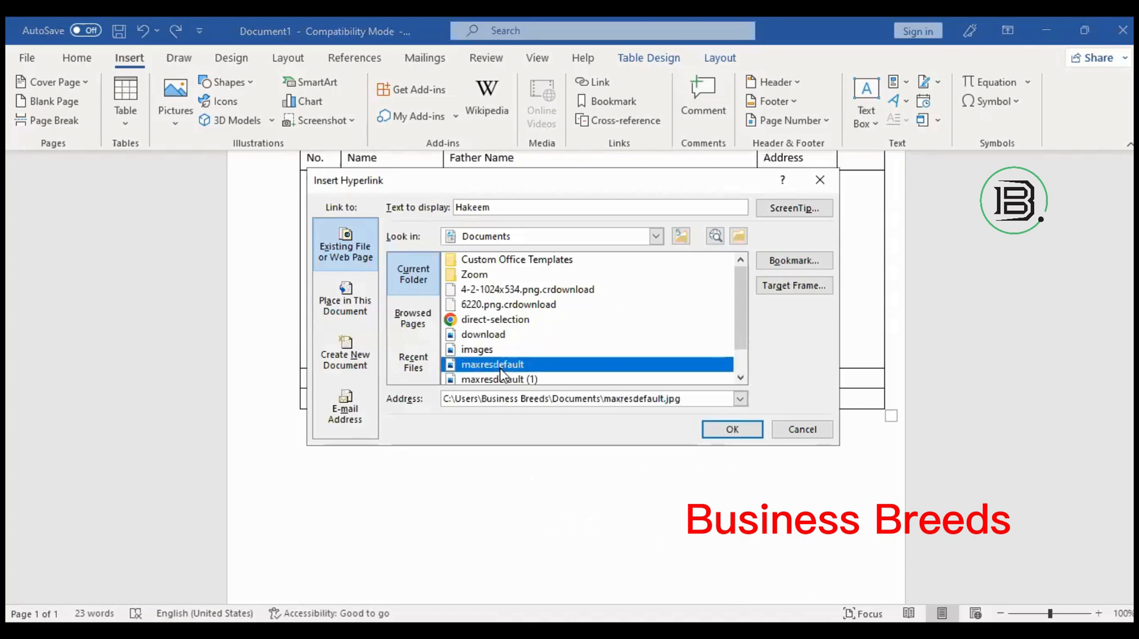
pyautogui.click(495, 305)
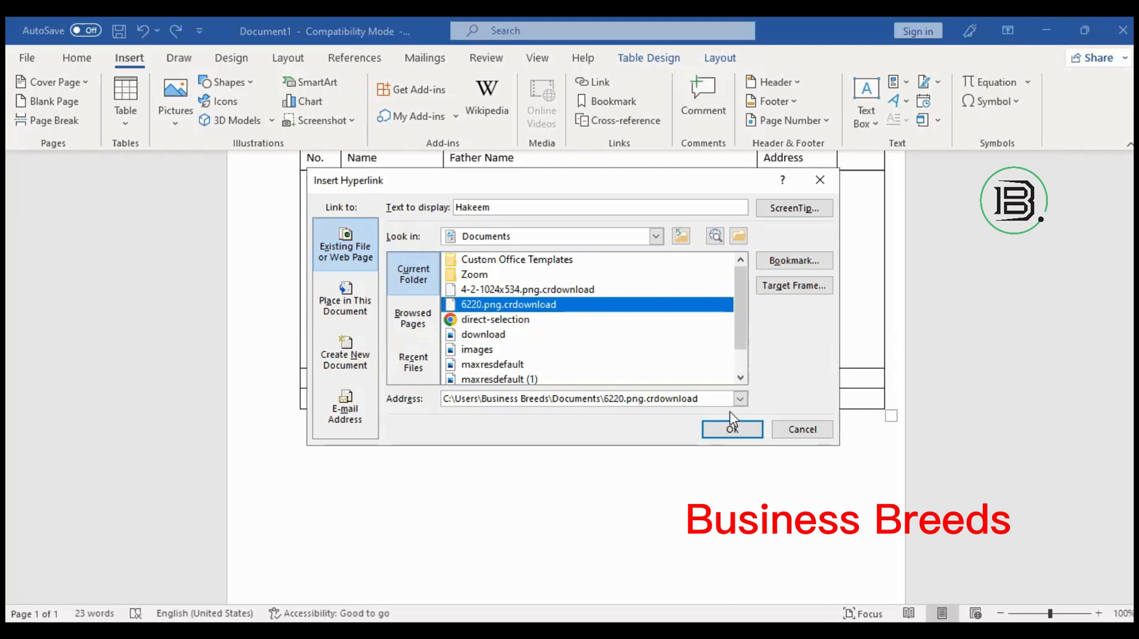
pyautogui.click(521, 365)
pyautogui.click(752, 430)
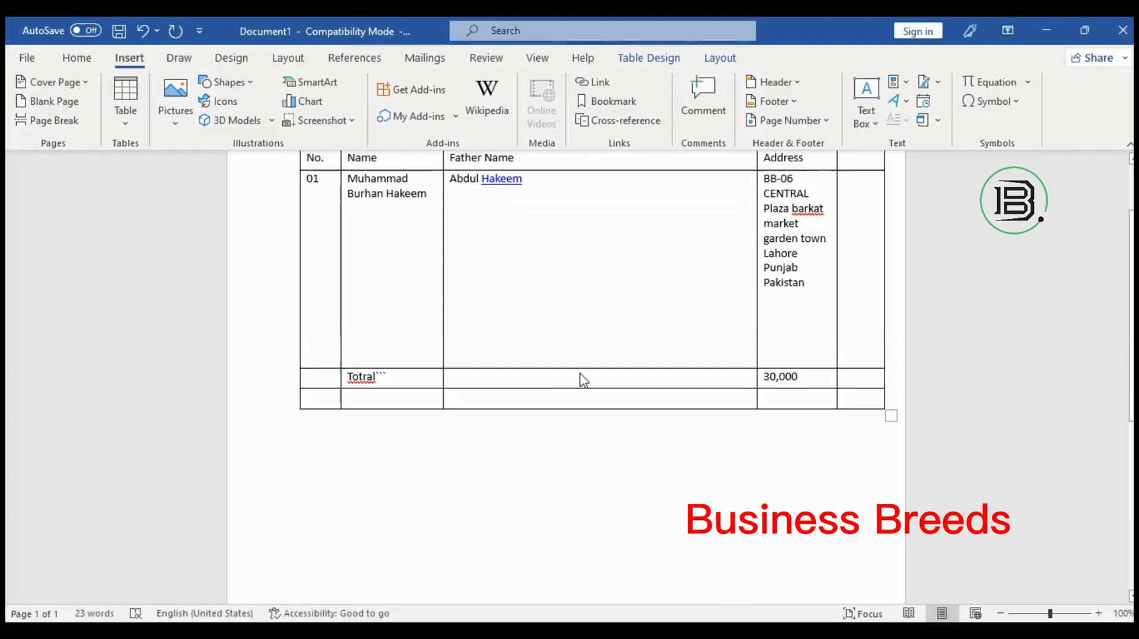
# Type a Gmail e-mail address on the line below the table so Word auto-links it.
pyautogui.rightClick(583, 340)
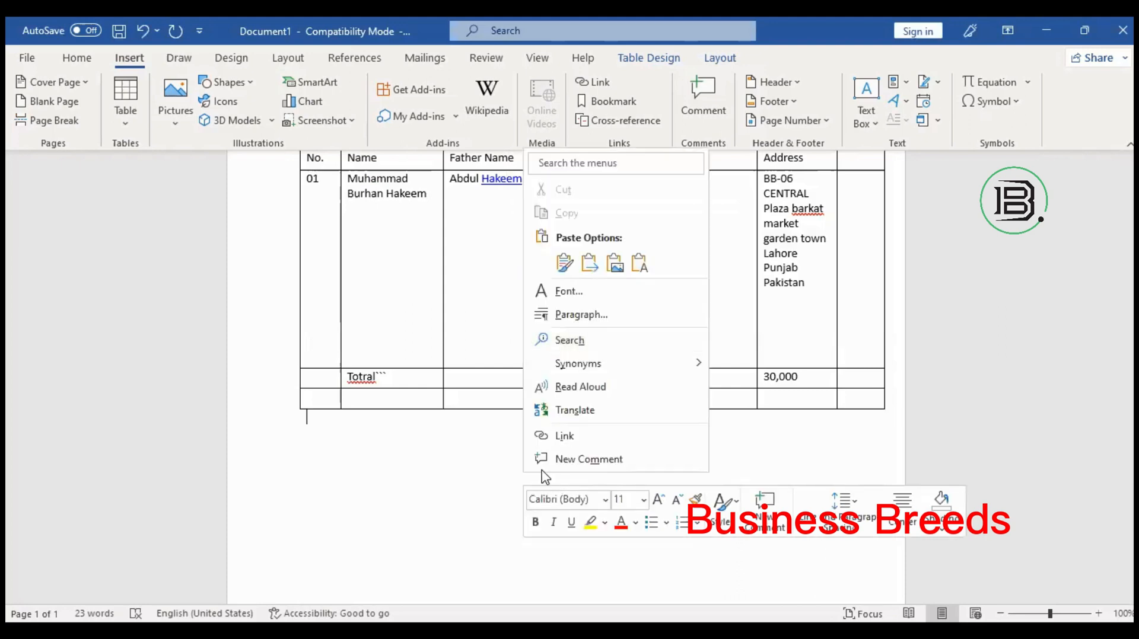
pyautogui.click(439, 482)
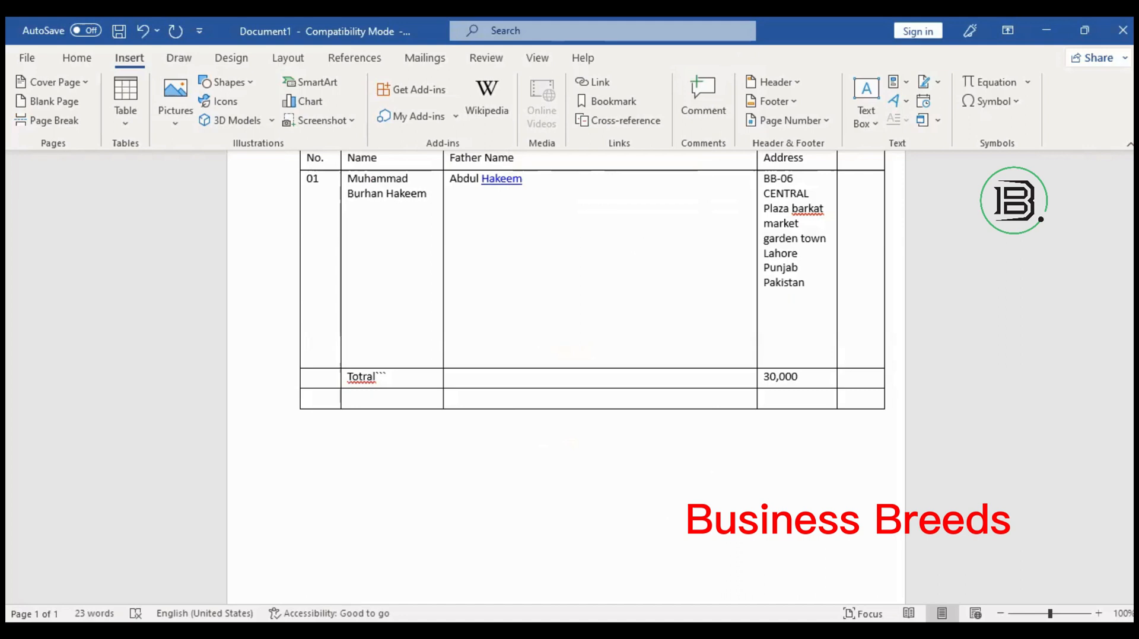
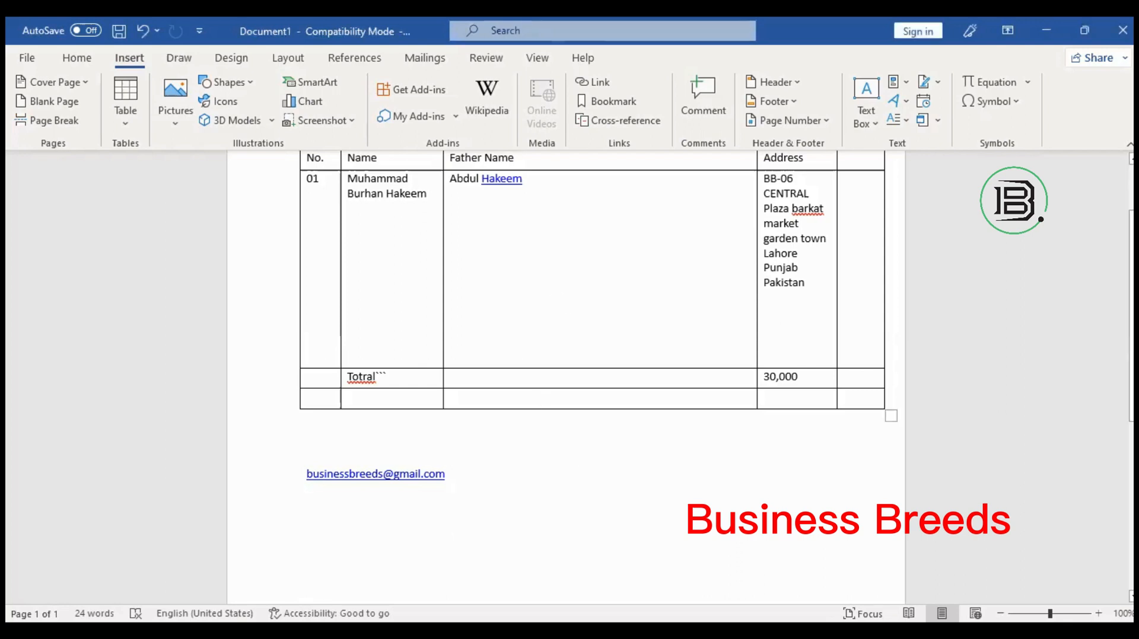
# Type the word 'hyperlink' after the linked e-mail address.
pyautogui.write('hyperlin')
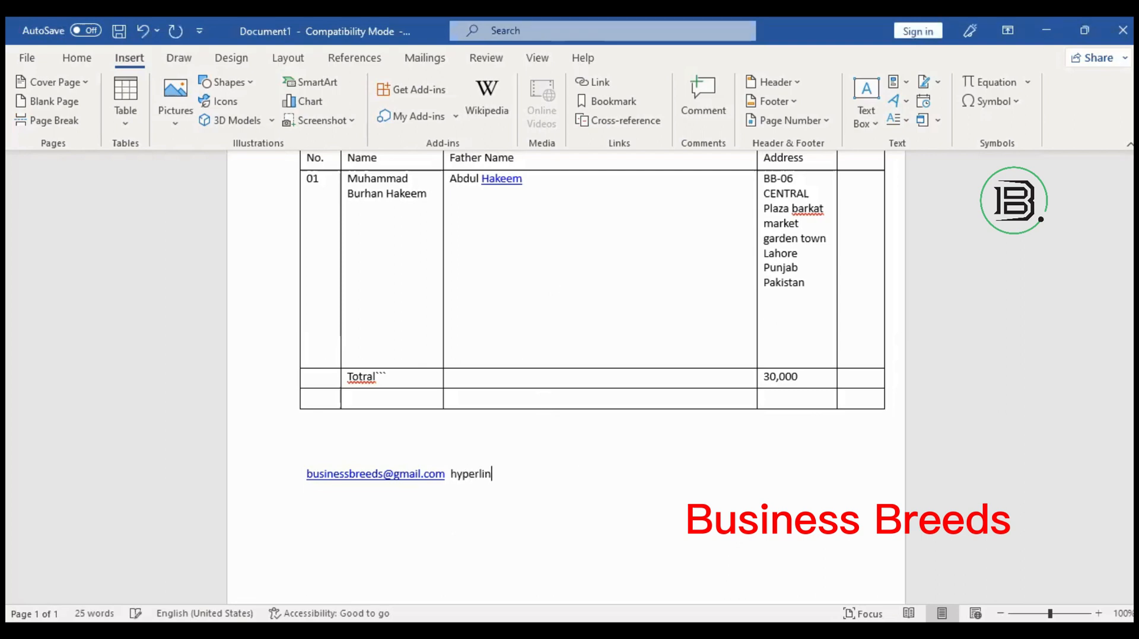
pyautogui.write('k')
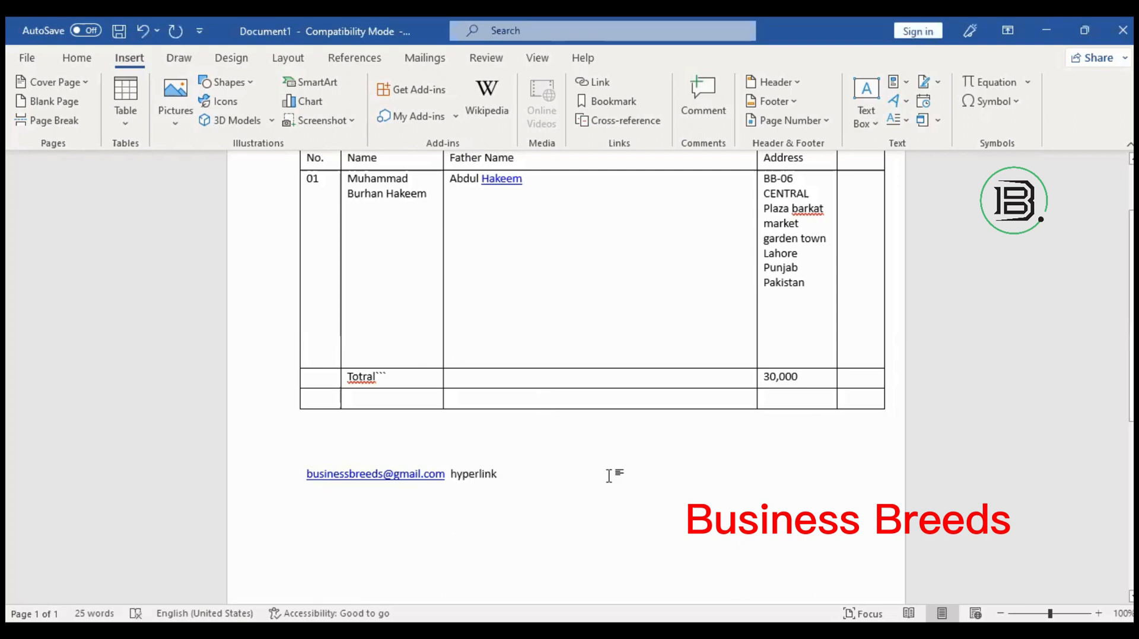
pyautogui.press('Left')
pyautogui.press('Left')
pyautogui.press('Left')
pyautogui.press('Left')
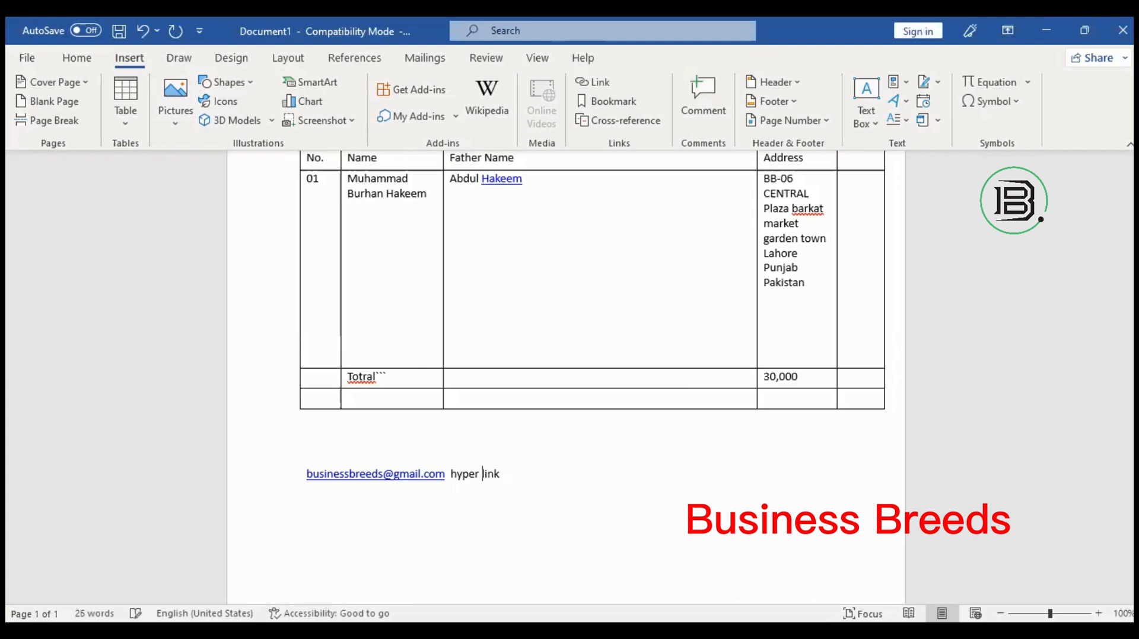
pyautogui.press('BackSpace')
pyautogui.press('BackSpace')
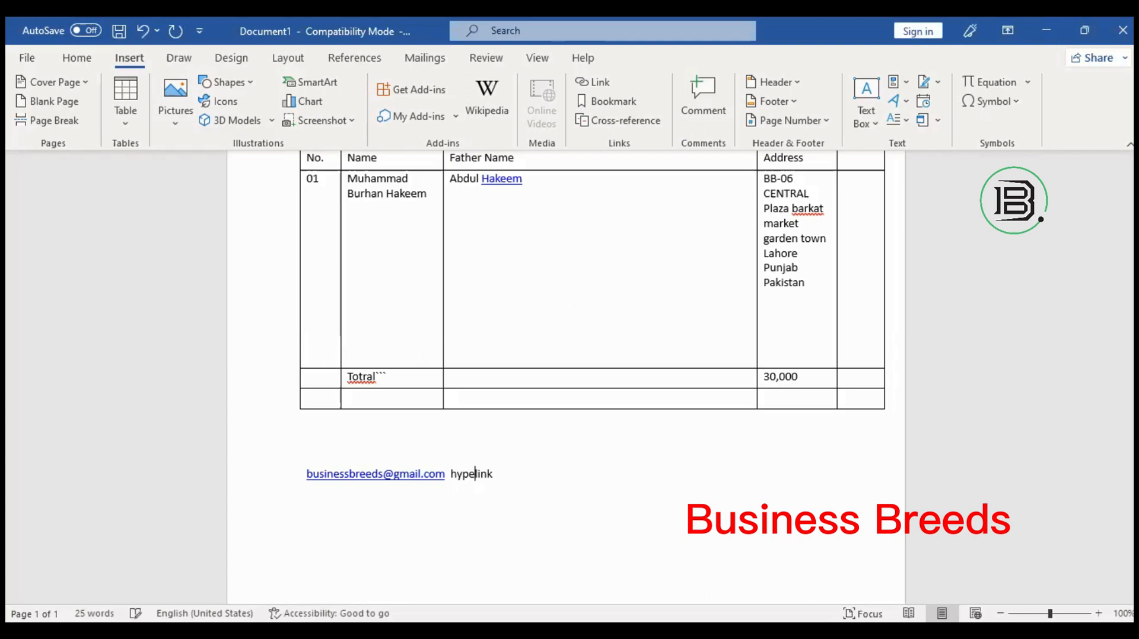
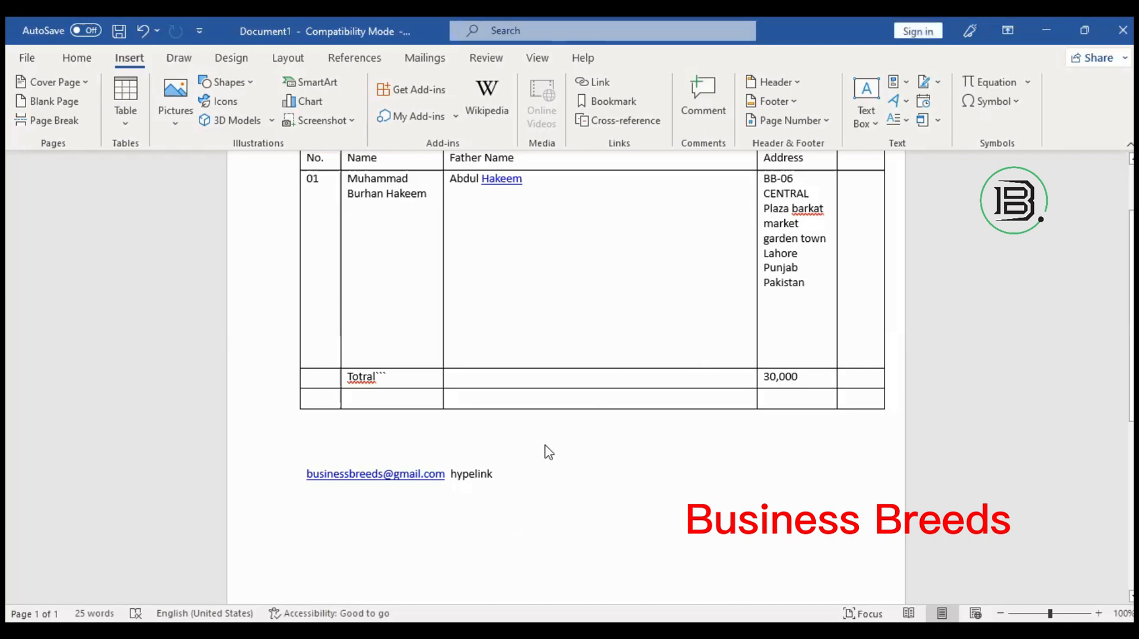
# Start a new line after 'hypelink' below the e-mail link, then switch to Chrome.
pyautogui.click(523, 481)
pyautogui.press('Return')
pyautogui.press('Return')
pyautogui.press('Return')
pyautogui.moveTo(304, 476); pyautogui.dragTo(446, 474)
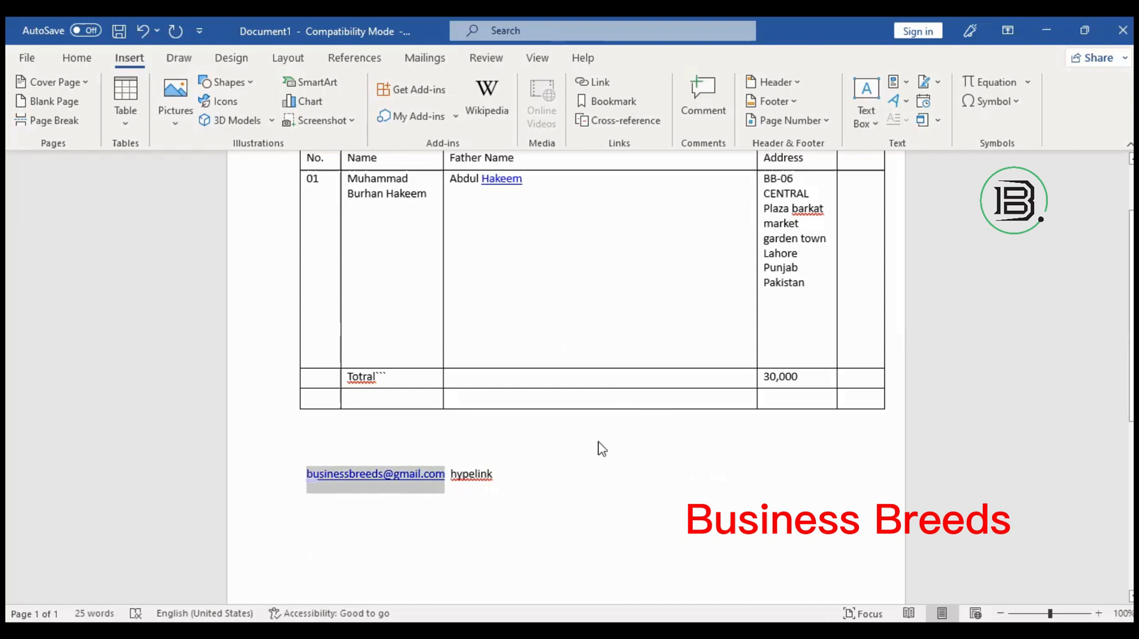
pyautogui.click(582, 508)
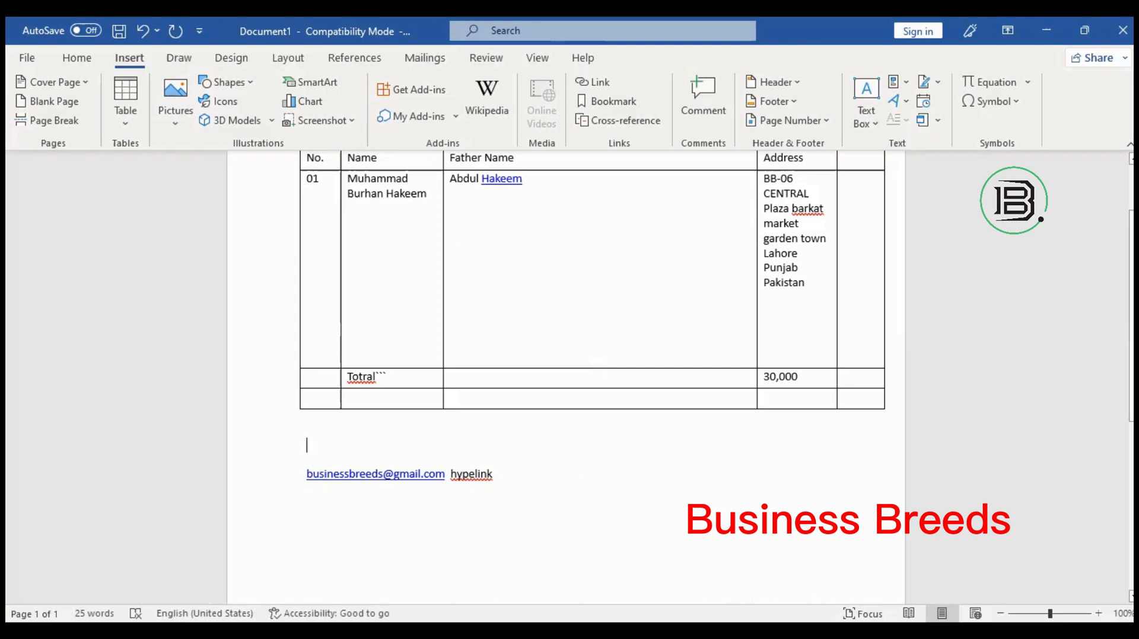
pyautogui.hotkey('alt', 'Tab')
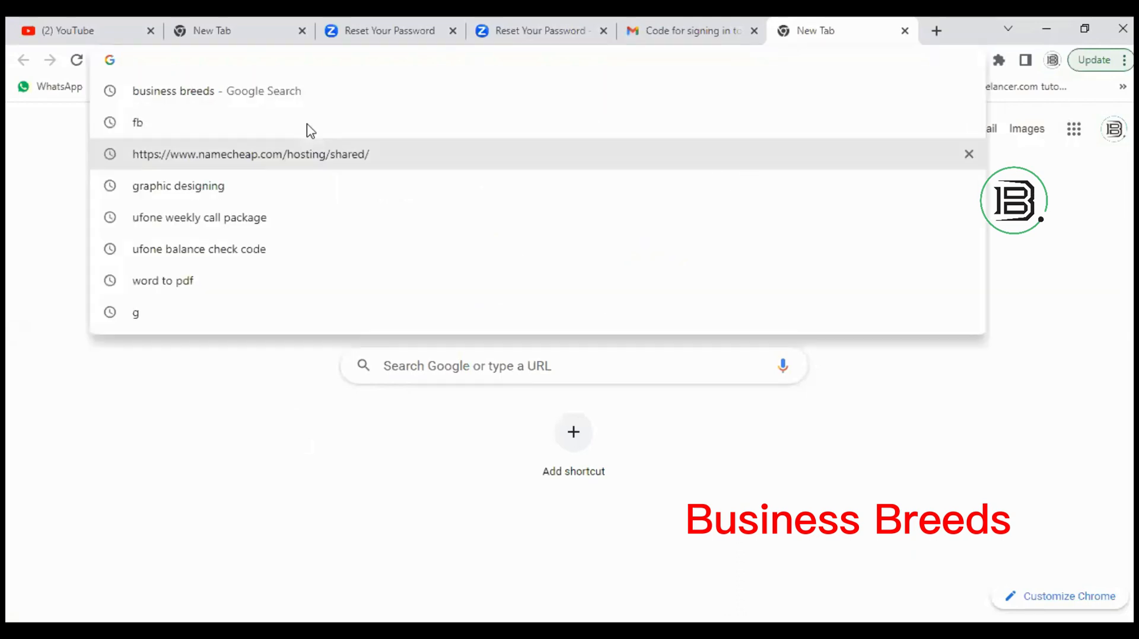
# Search Google for 'business breeds' and select the results page's full URL.
pyautogui.click(296, 96)
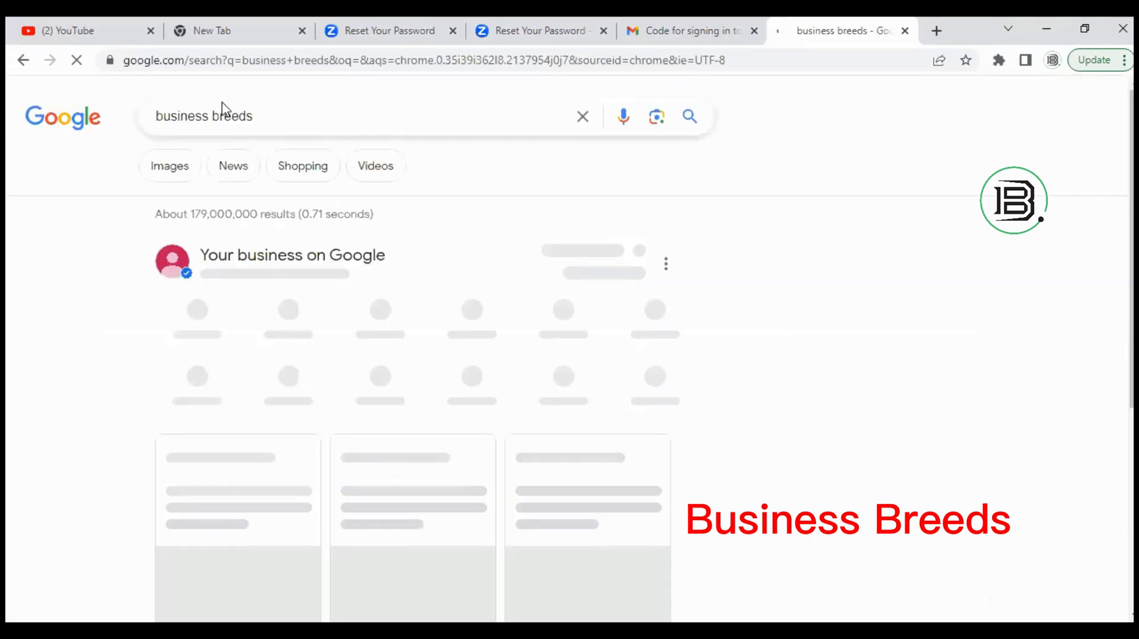
pyautogui.click(306, 61)
pyautogui.hotkey('ctrl', 'c')
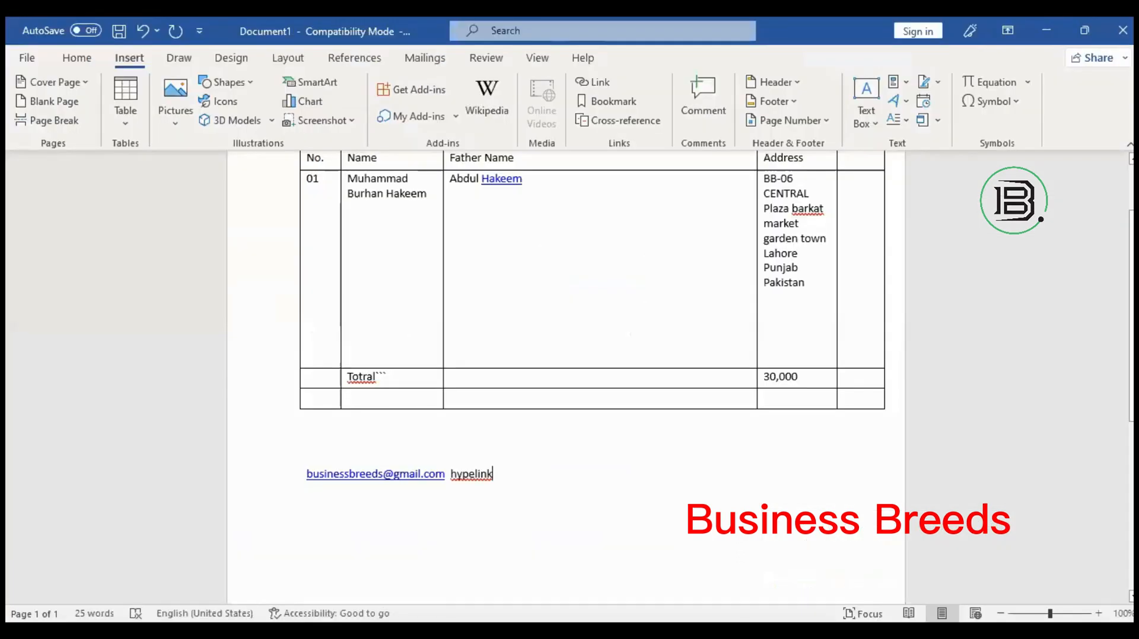
# Type 'for detail visit my website' below the e-mail link and paste the search URL after it.
pyautogui.write('v')
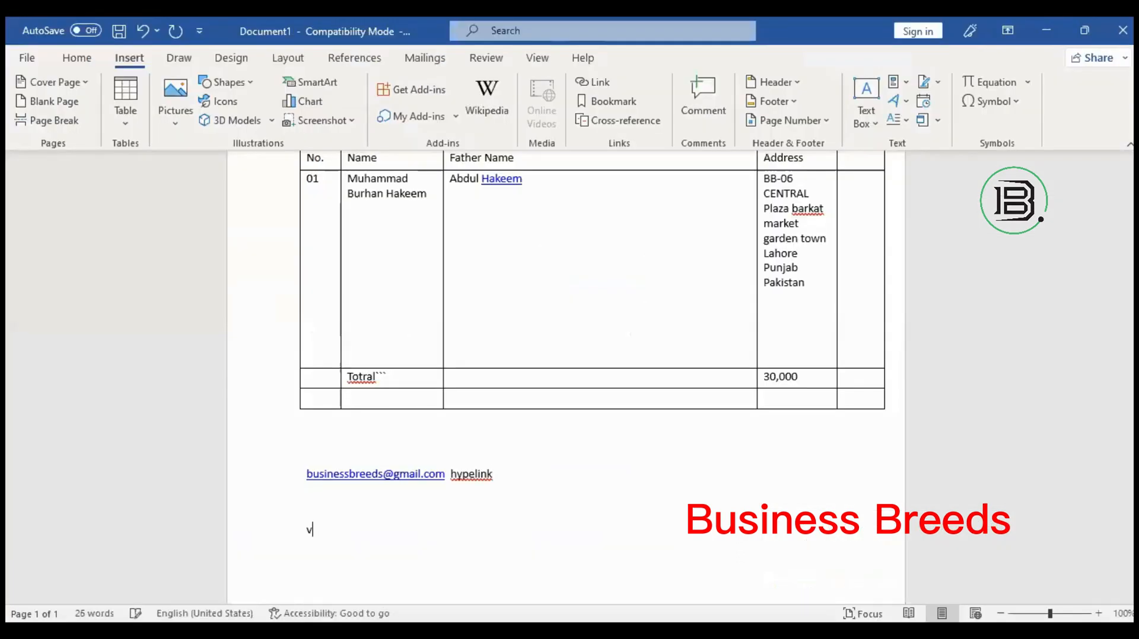
pyautogui.press('BackSpace')
pyautogui.write('for detail vs')
pyautogui.press('BackSpace')
pyautogui.write('isit my website')
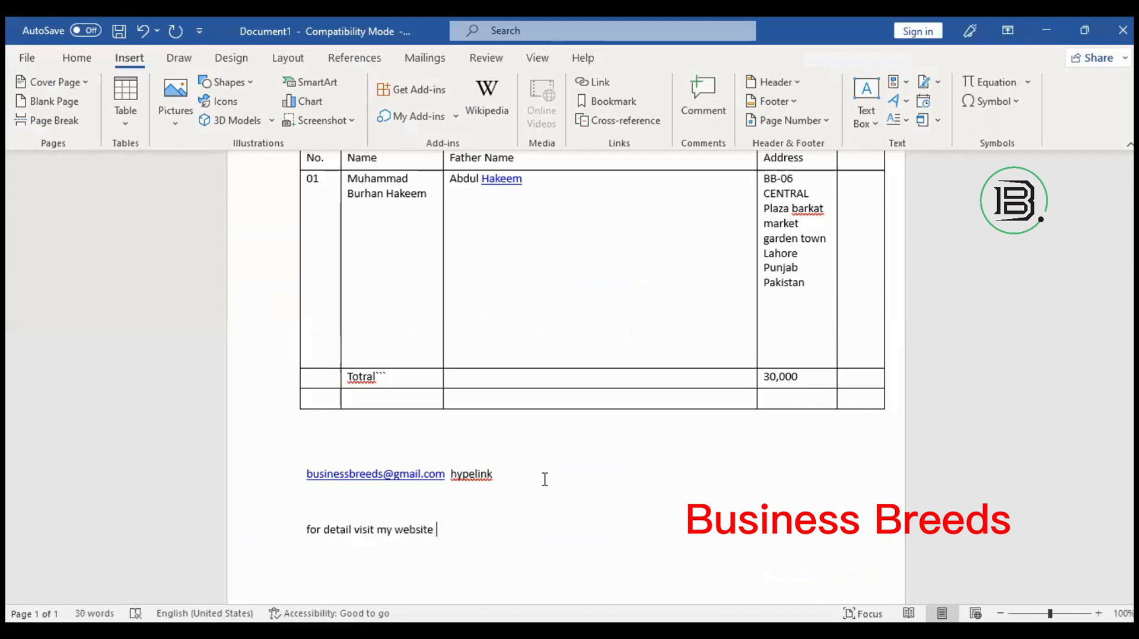
pyautogui.hotkey('ctrl', 'v')
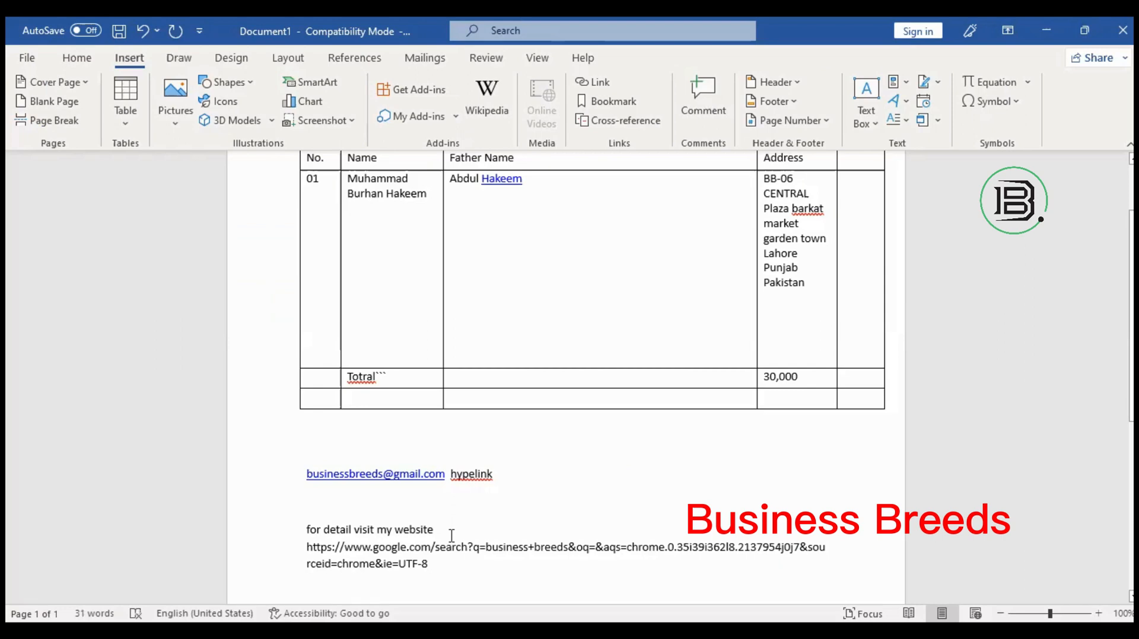
pyautogui.press('Return')
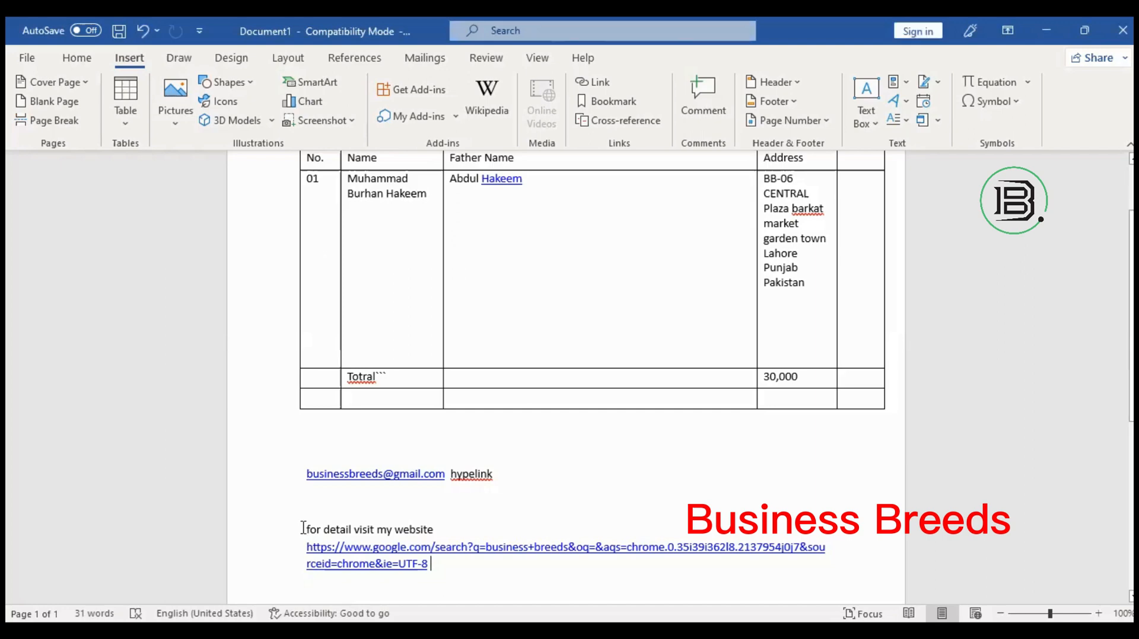
# Select the 'for detail visit my website' sentence together with its pasted address.
pyautogui.tripleClick(433, 524)
pyautogui.moveTo(433, 524); pyautogui.dragTo(478, 524)
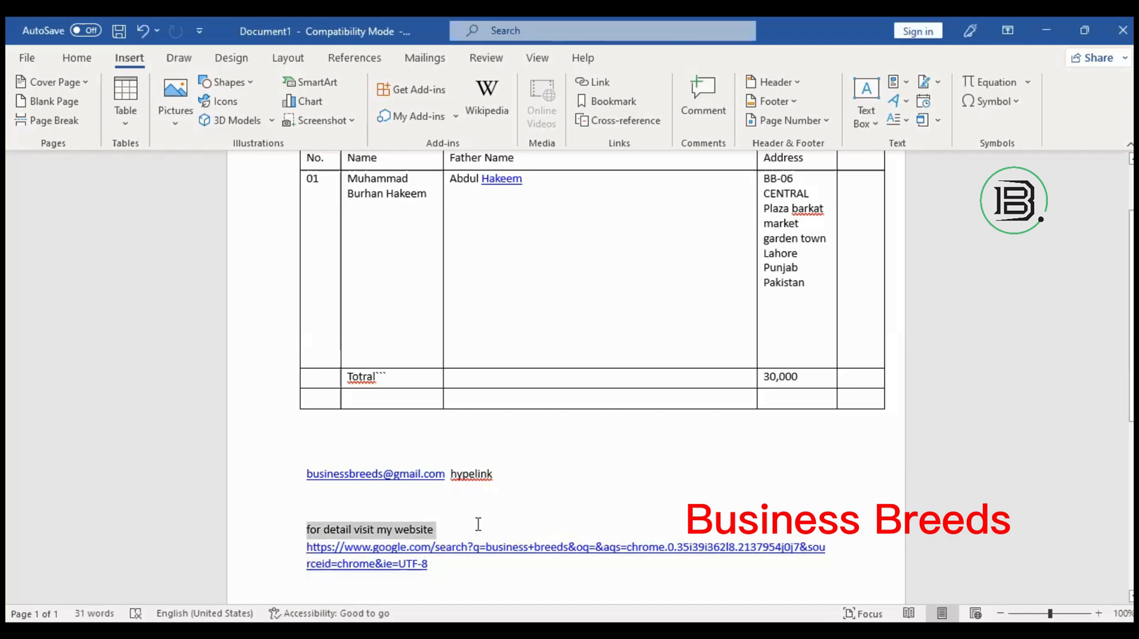
pyautogui.click(300, 536)
pyautogui.click(441, 528)
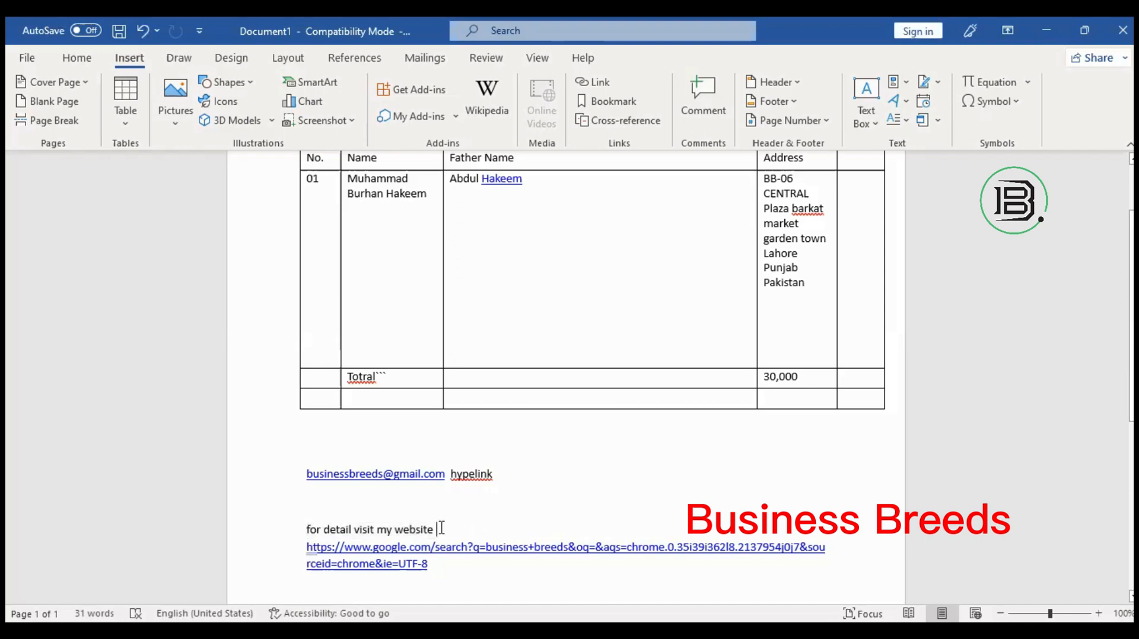
pyautogui.tripleClick(364, 523)
pyautogui.click(530, 489)
# Open the business breeds search link in the browser with Open Hyperlink.
pyautogui.hotkey('ctrl', 'End')
pyautogui.hotkey('ctrl', 'shift', 'Up')
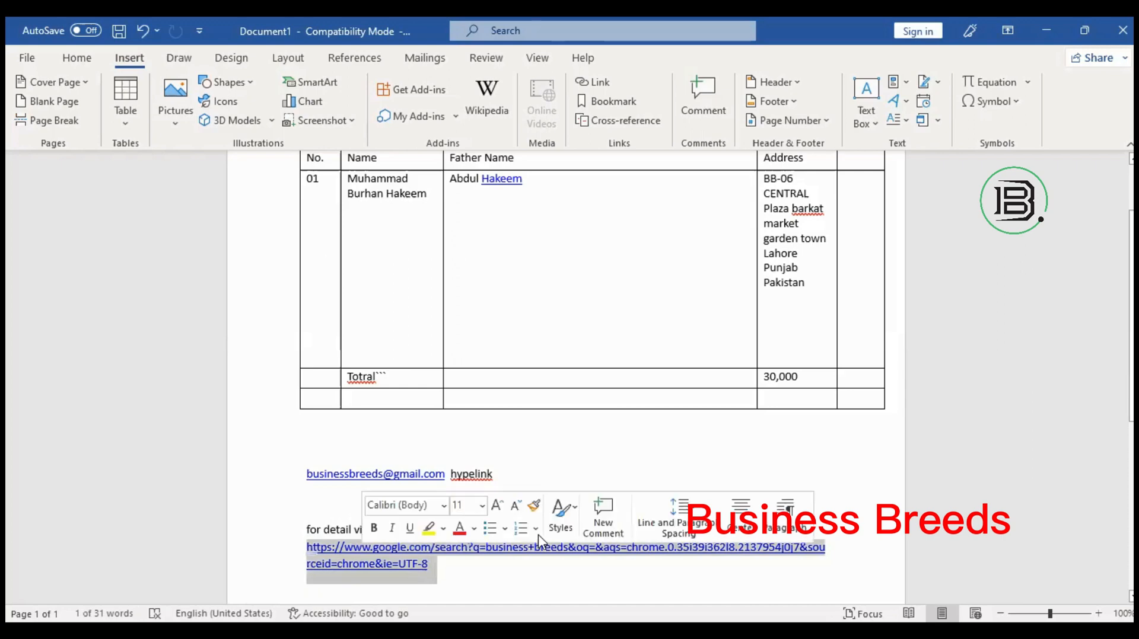
pyautogui.press('Right')
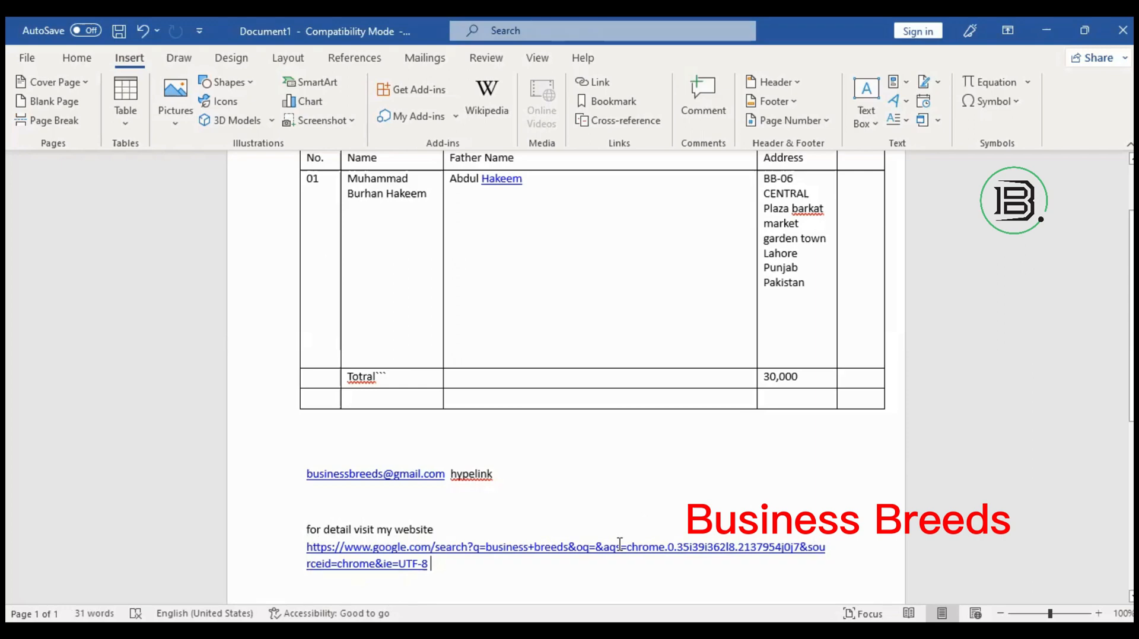
pyautogui.rightClick(545, 547)
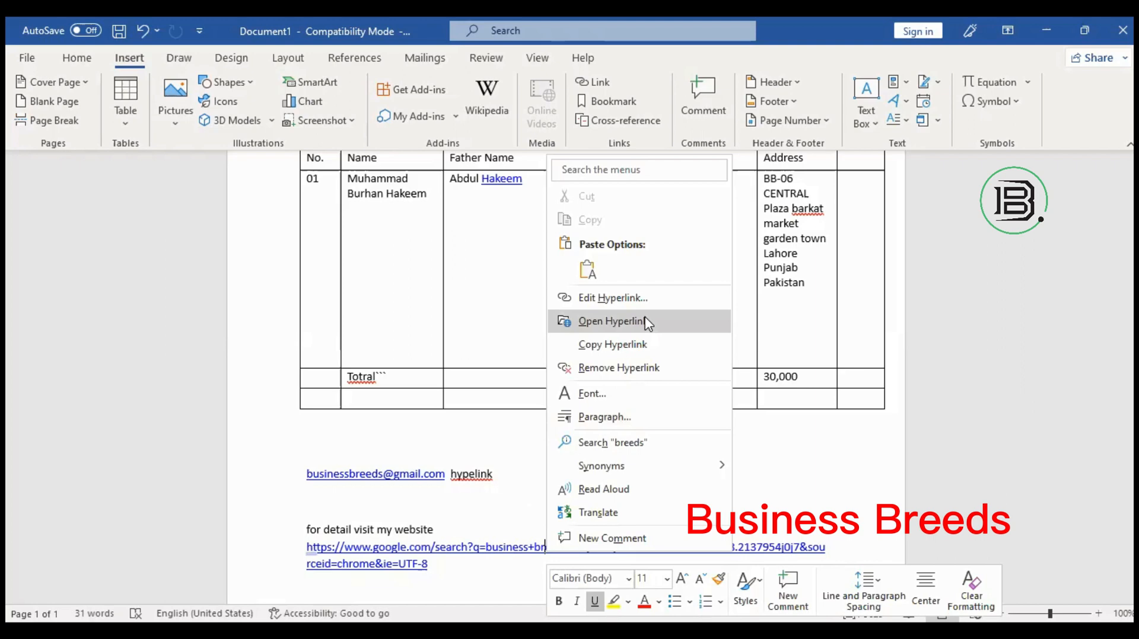
pyautogui.click(647, 322)
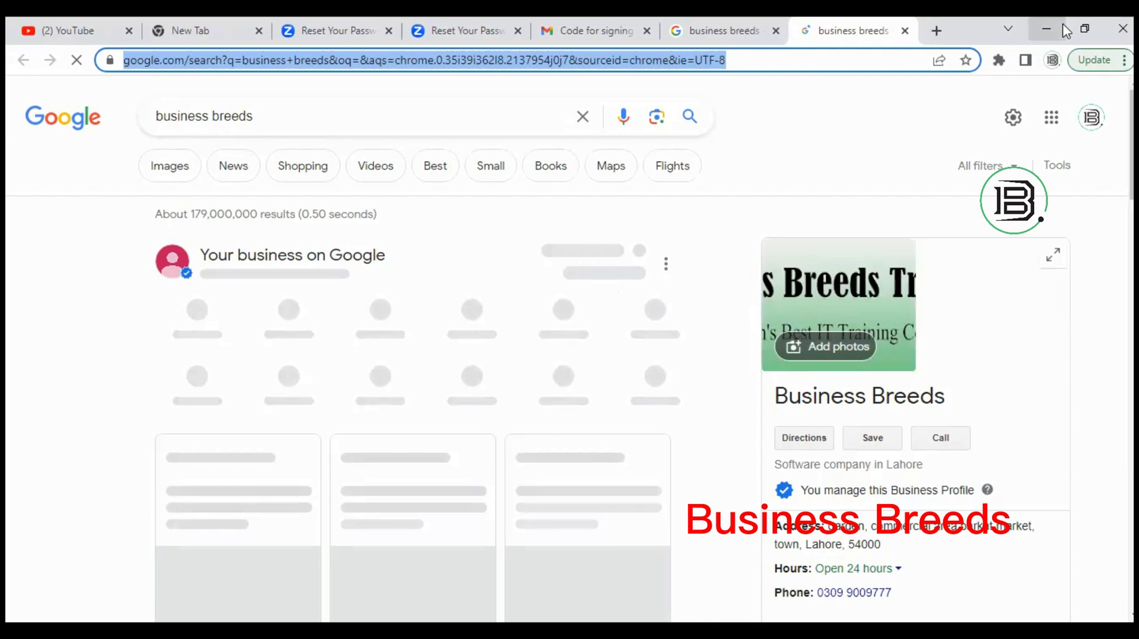
# Minimize Chrome after viewing the business breeds results to return to Word.
pyautogui.click(1061, 29)
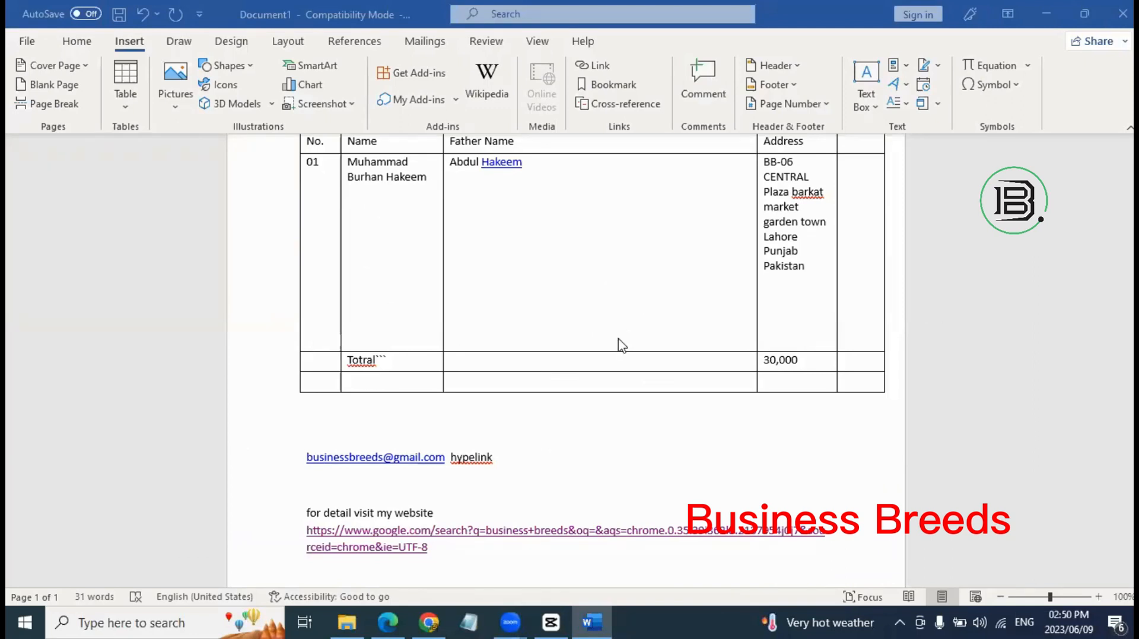
# Add a comment on the word barkat with a short name reply, then return to the Address cell.
pyautogui.click(591, 242)
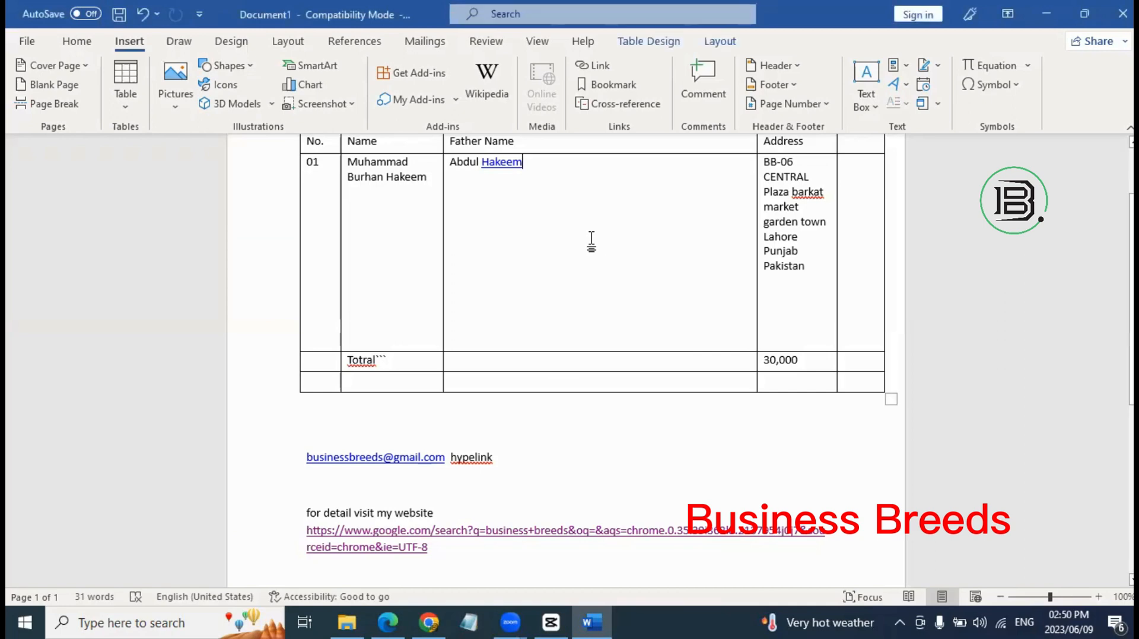
pyautogui.rightClick(591, 241)
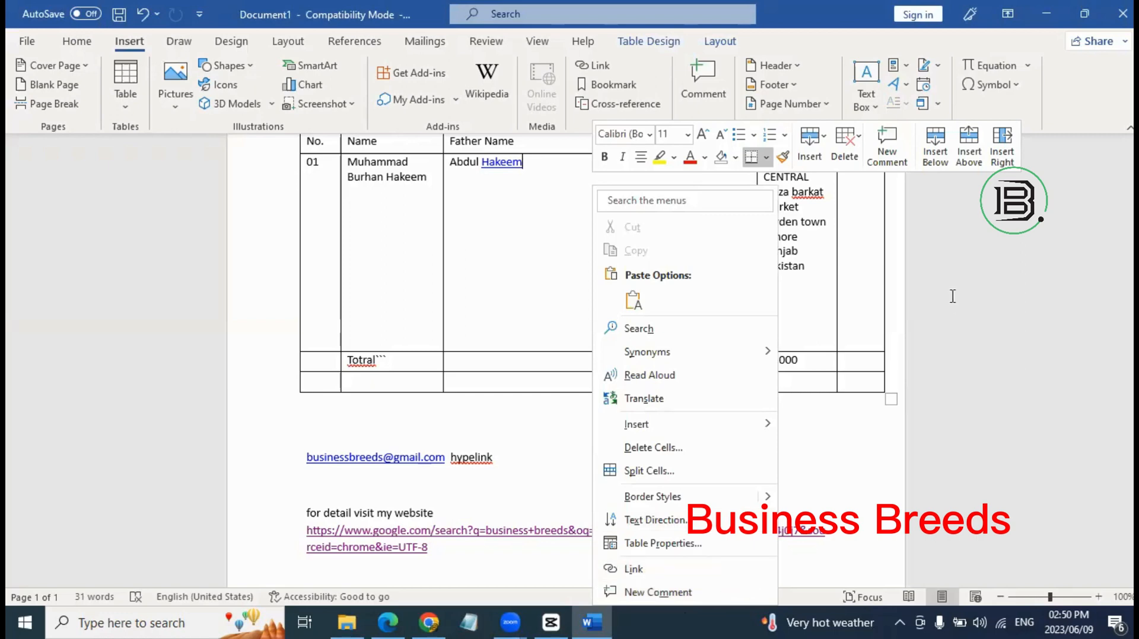
pyautogui.click(794, 198)
pyautogui.rightClick(793, 200)
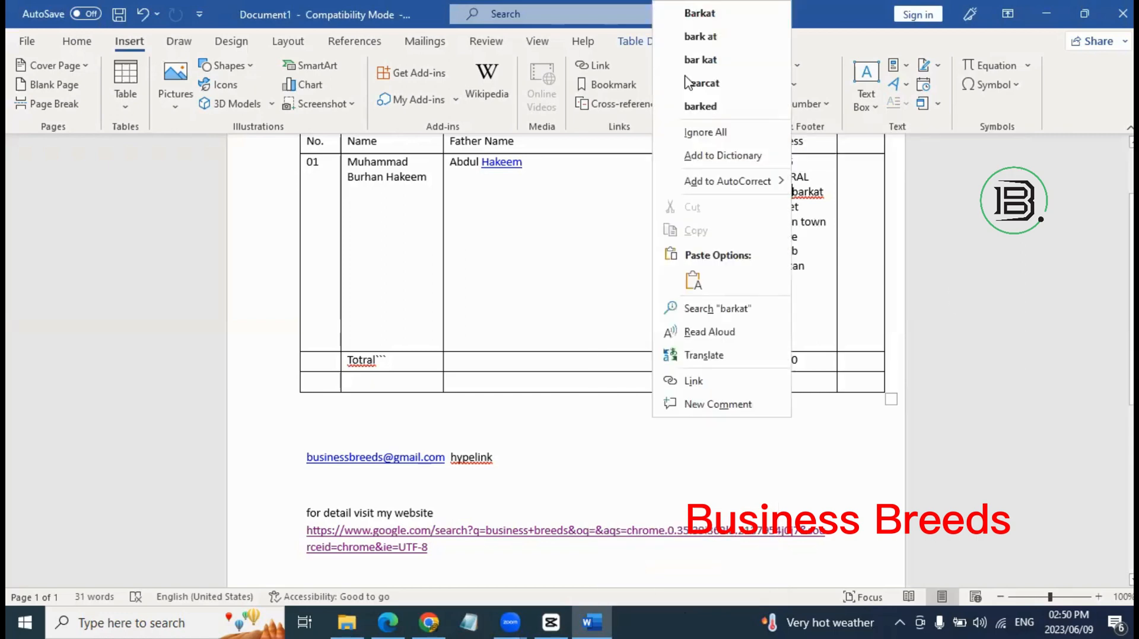
pyautogui.click(750, 410)
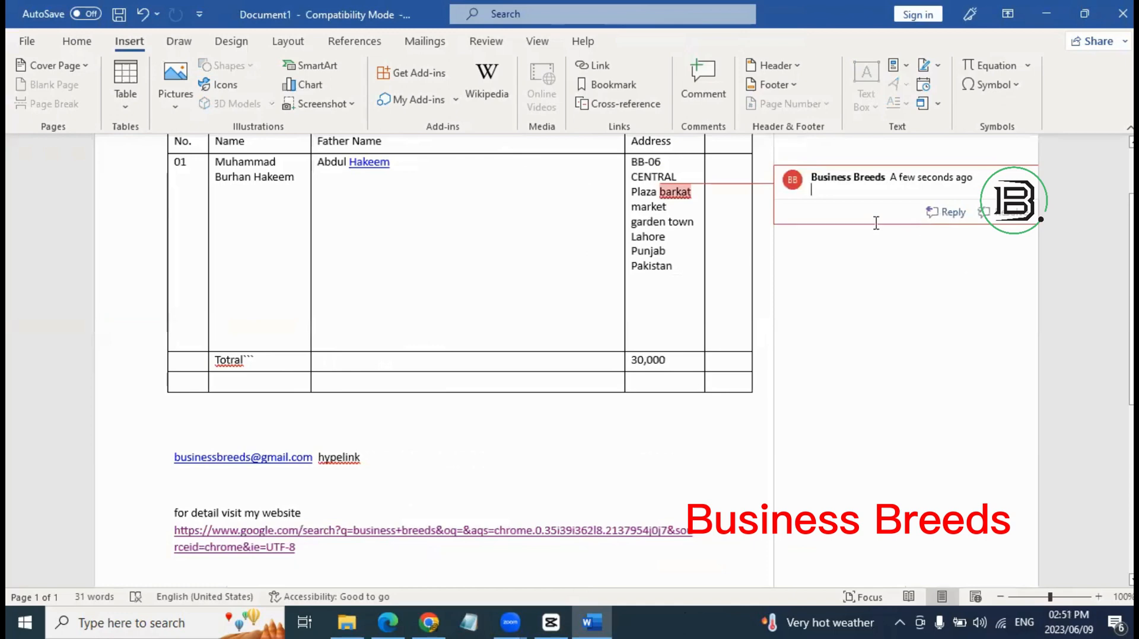
pyautogui.click(943, 213)
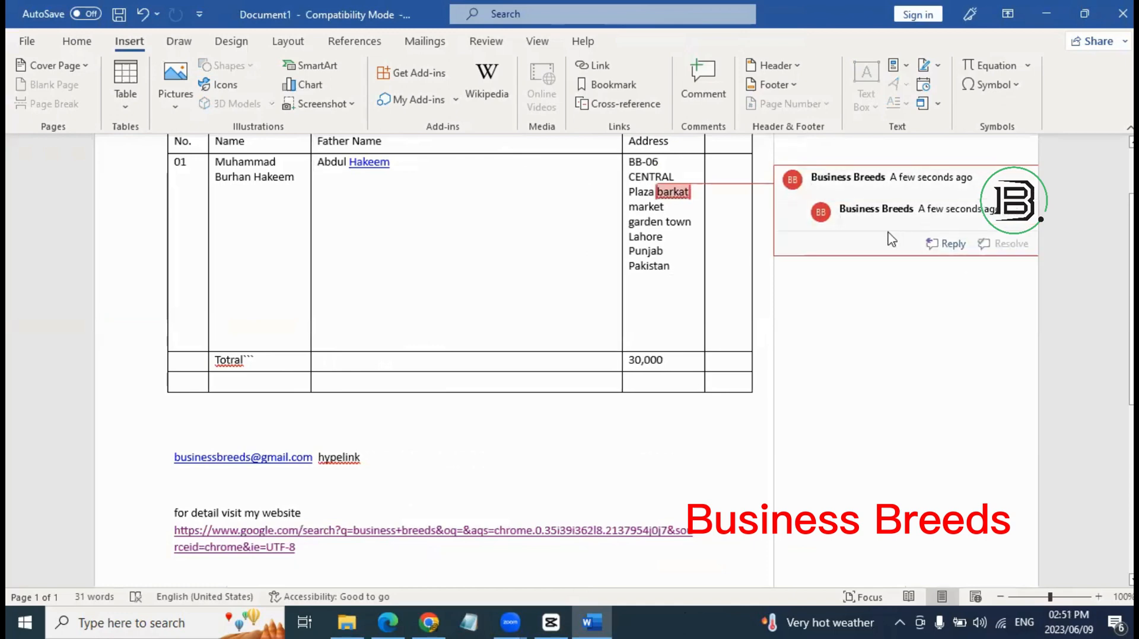
pyautogui.write('burhan==')
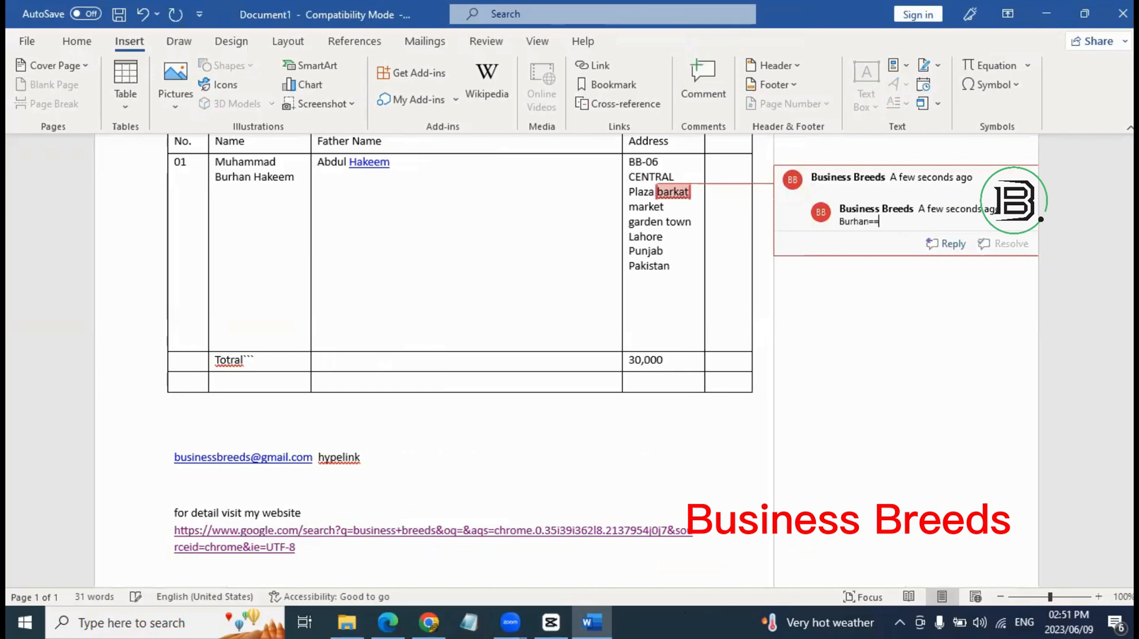
pyautogui.press('BackSpace')
pyautogui.press('BackSpace')
pyautogui.press('BackSpace')
pyautogui.press('BackSpace')
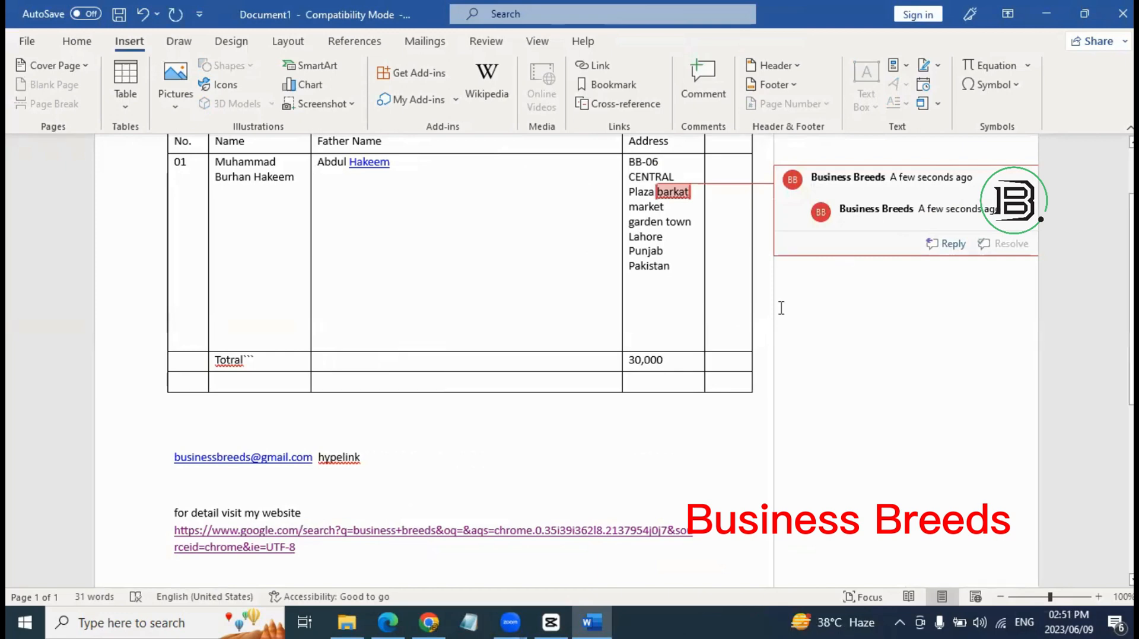
pyautogui.click(697, 310)
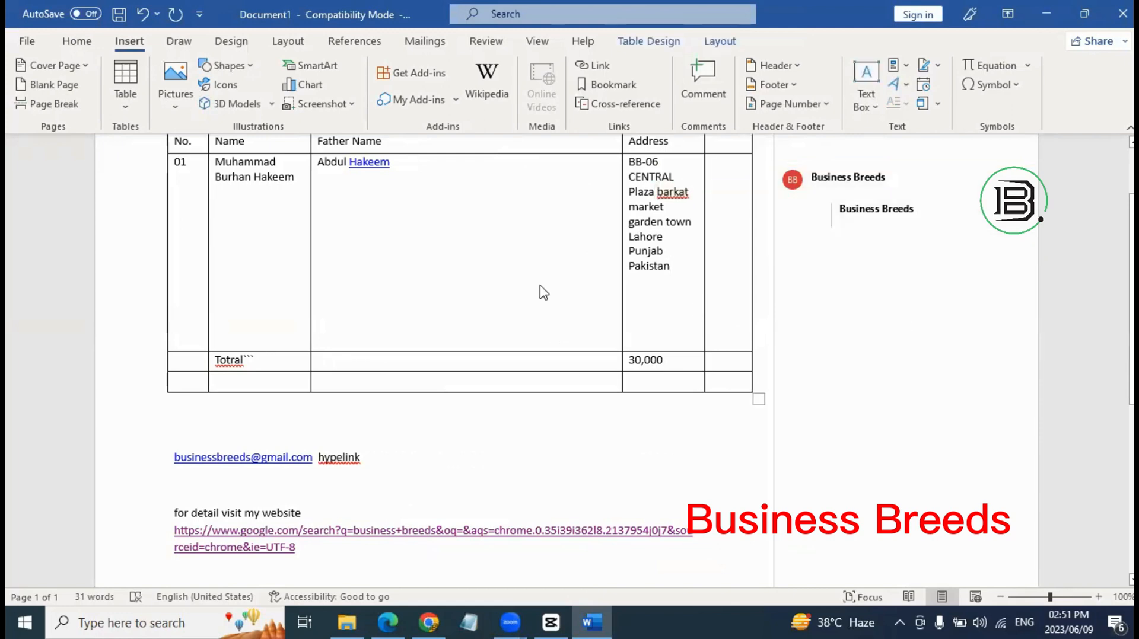
# Delete the Father Name column from the table.
pyautogui.rightClick(602, 430)
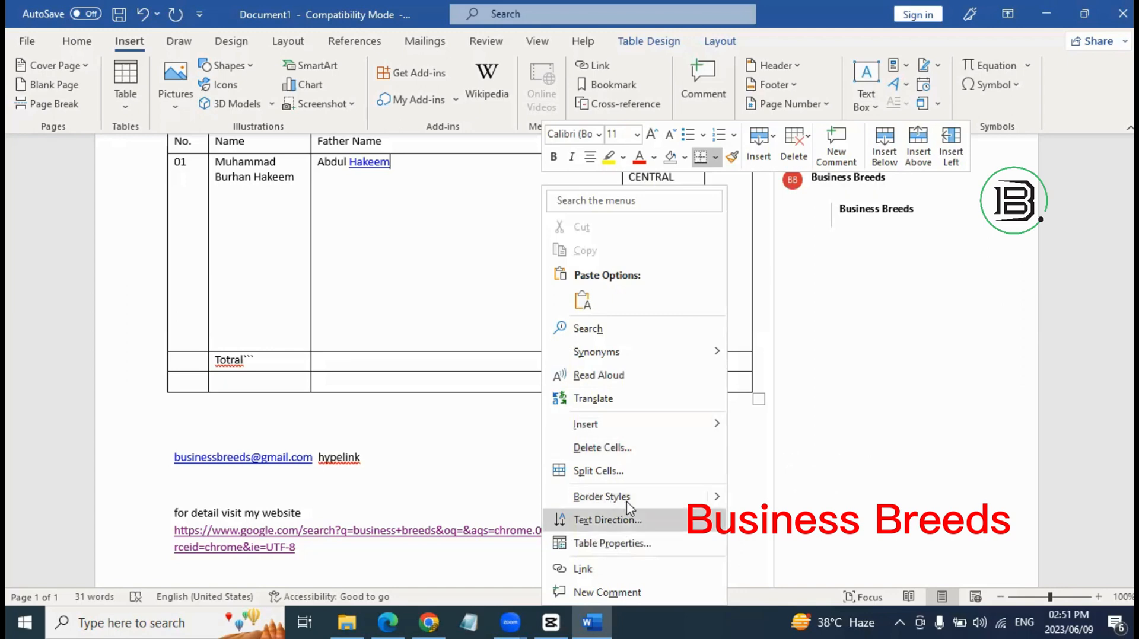
pyautogui.click(617, 454)
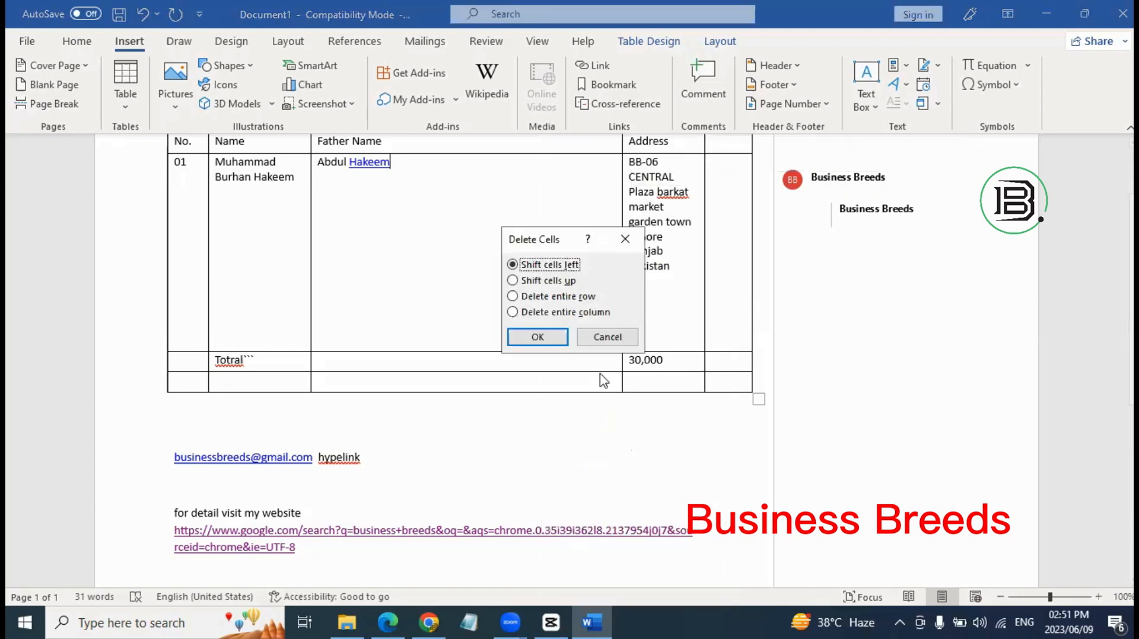
pyautogui.click(621, 337)
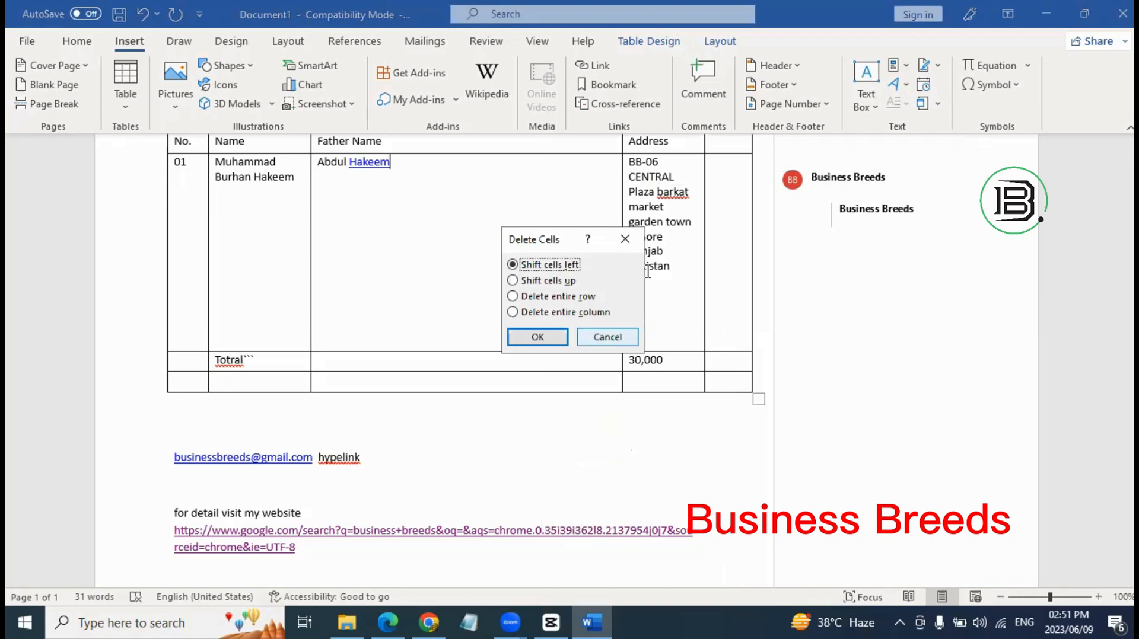
pyautogui.rightClick(522, 358)
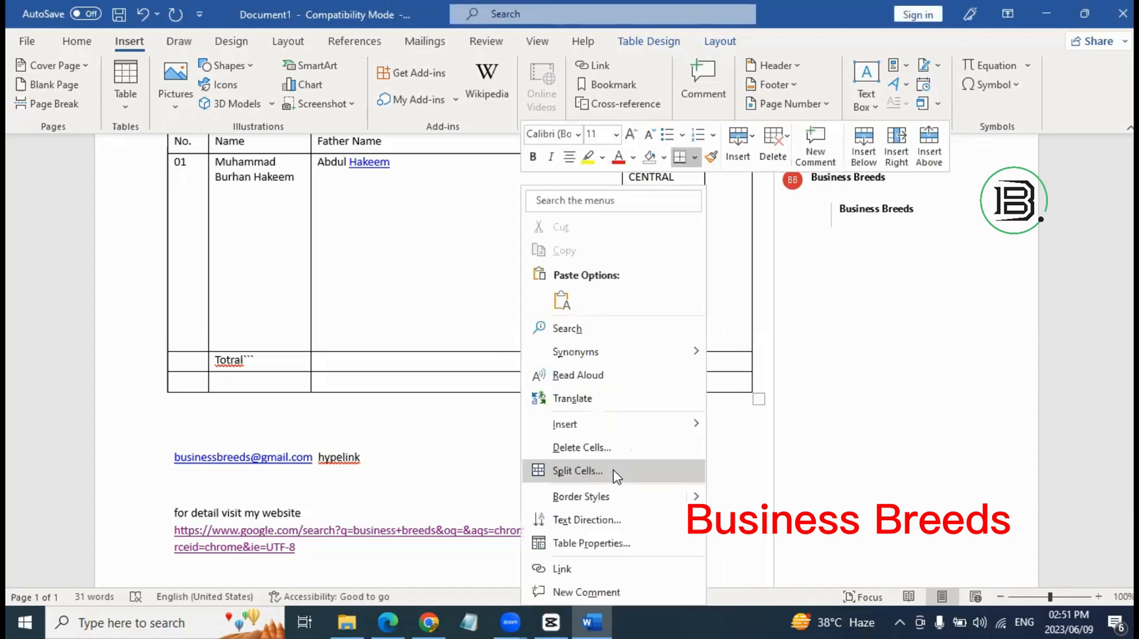
pyautogui.click(638, 450)
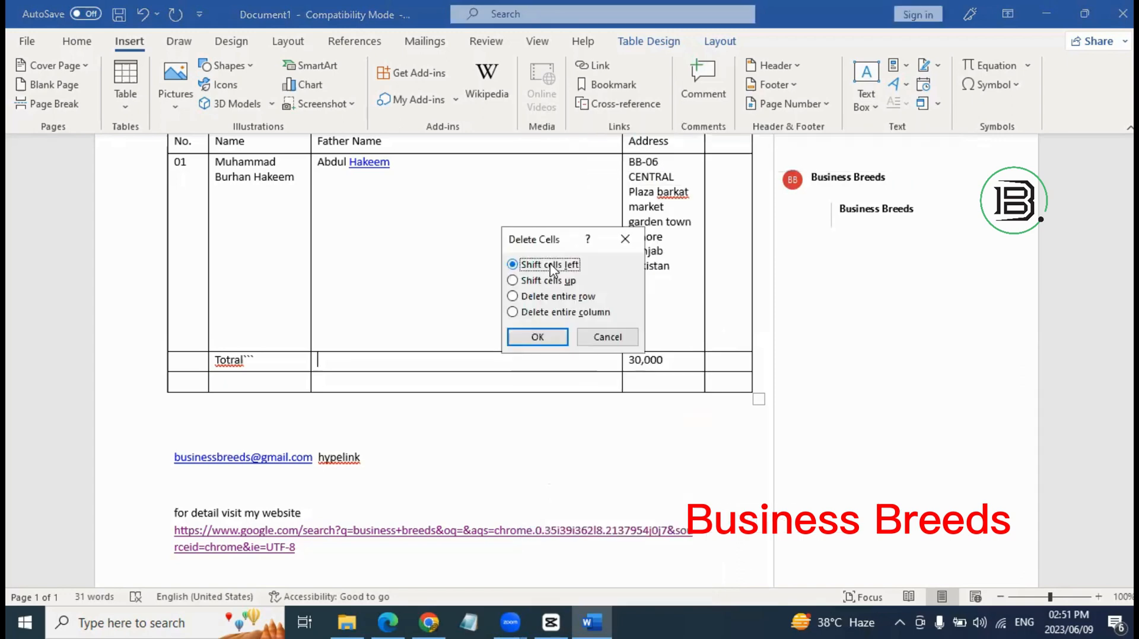
pyautogui.click(558, 312)
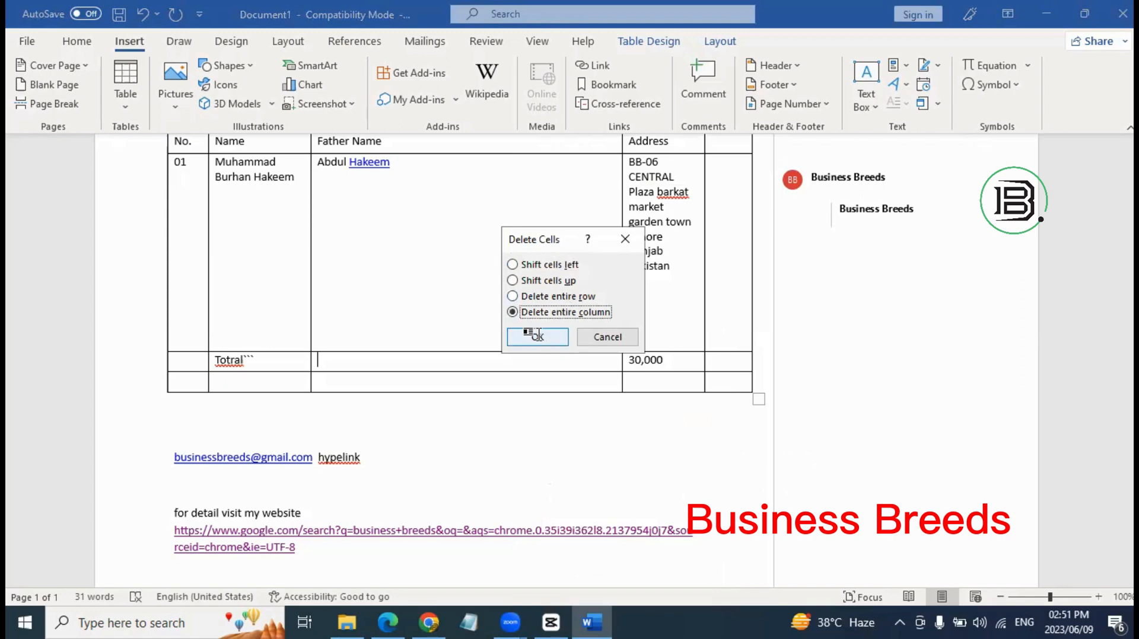
pyautogui.click(537, 337)
# Delete the 01 row and the Totral row with 30,000.
pyautogui.rightClick(418, 294)
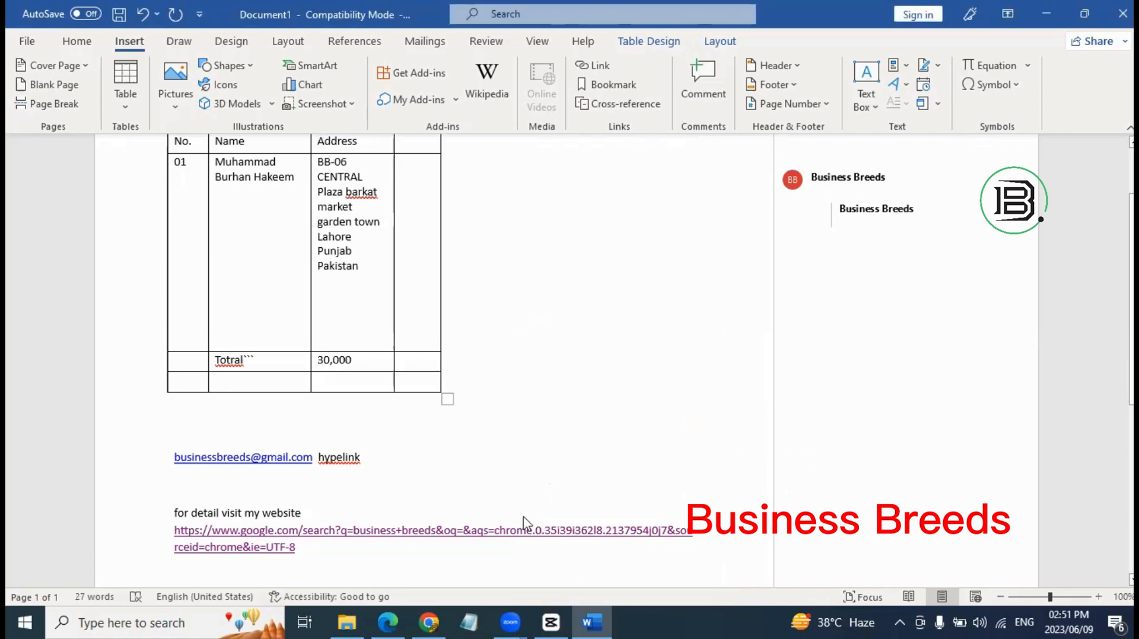
pyautogui.click(478, 447)
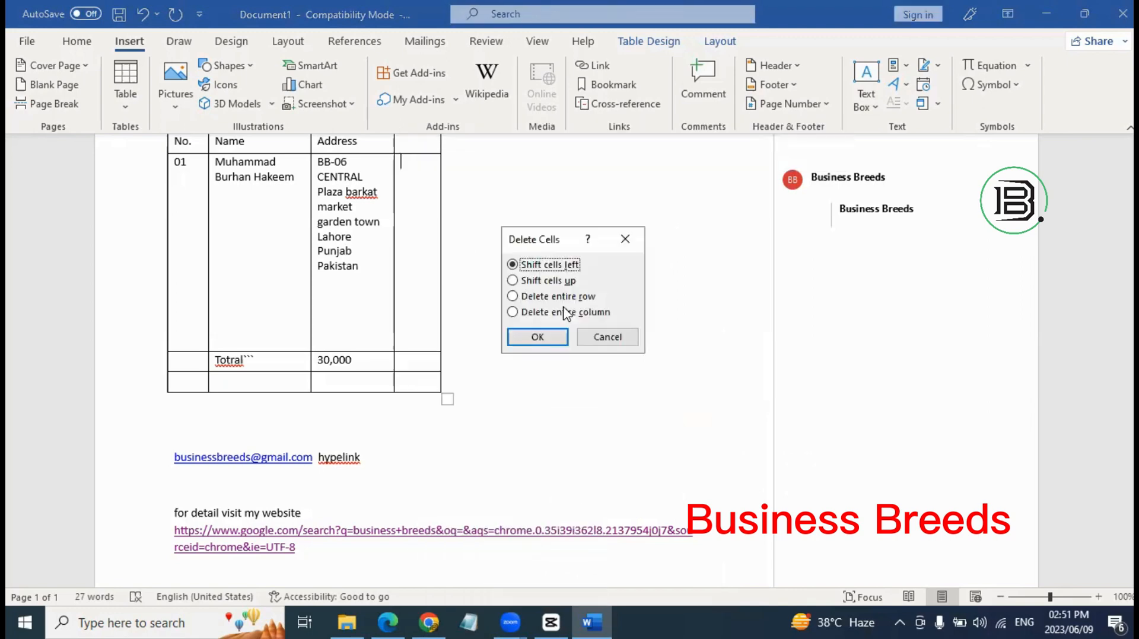
pyautogui.click(558, 296)
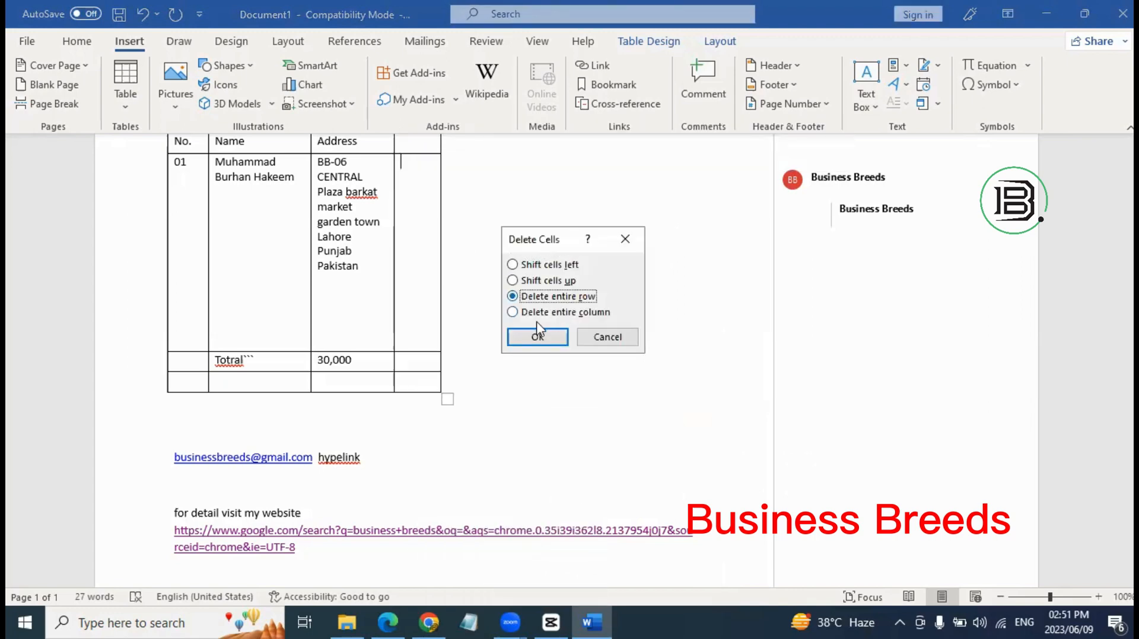
pyautogui.click(536, 338)
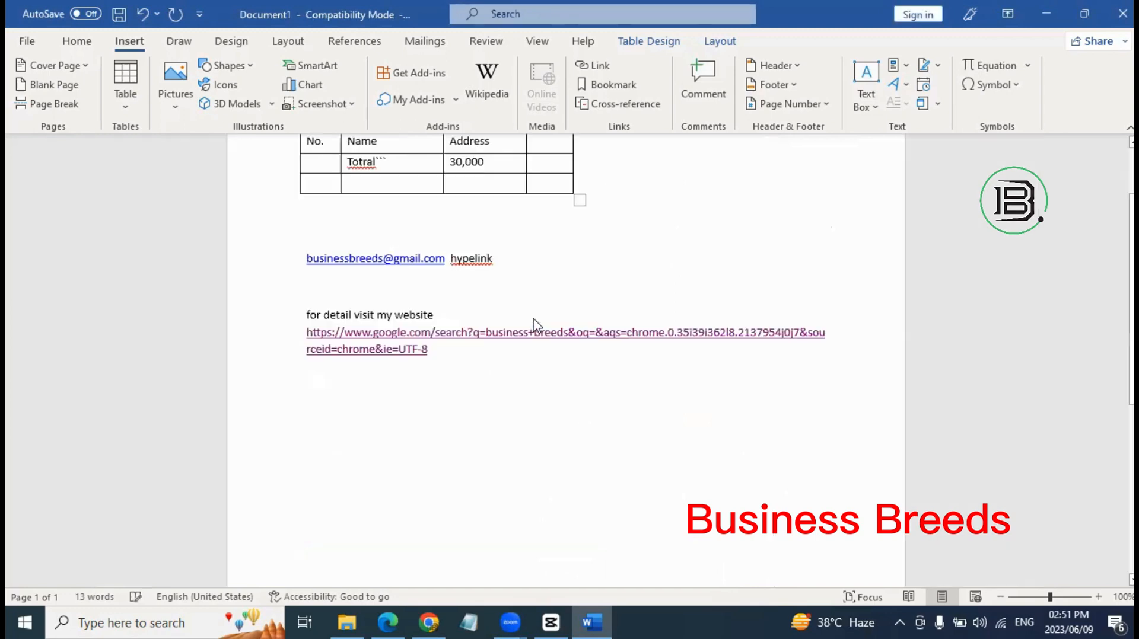
pyautogui.scroll(3, 572, 292)
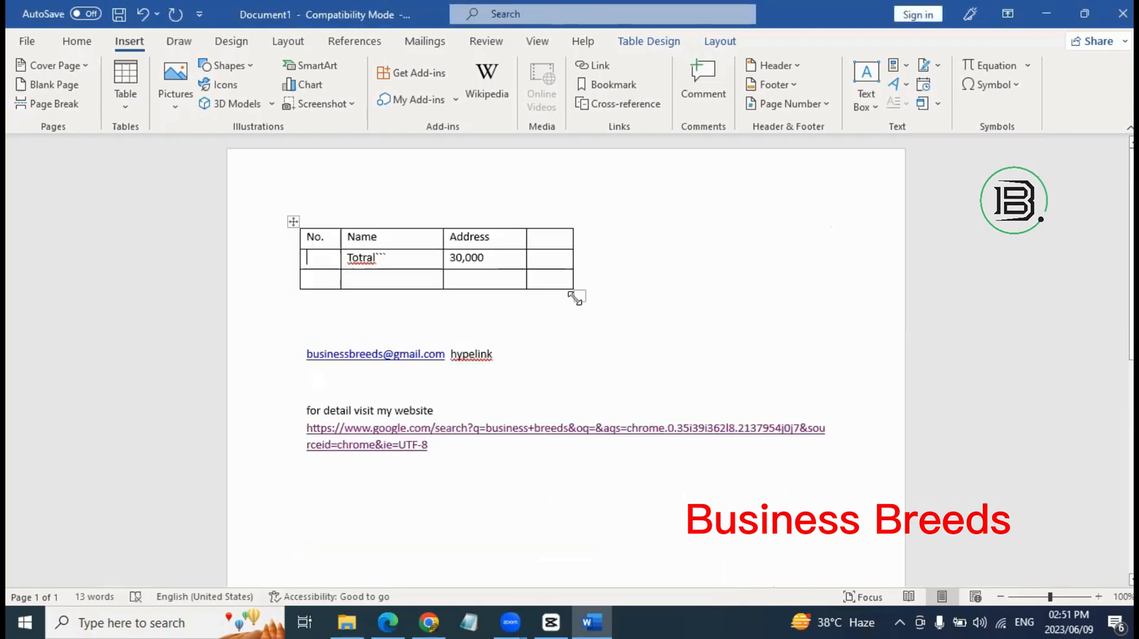
pyautogui.rightClick(414, 258)
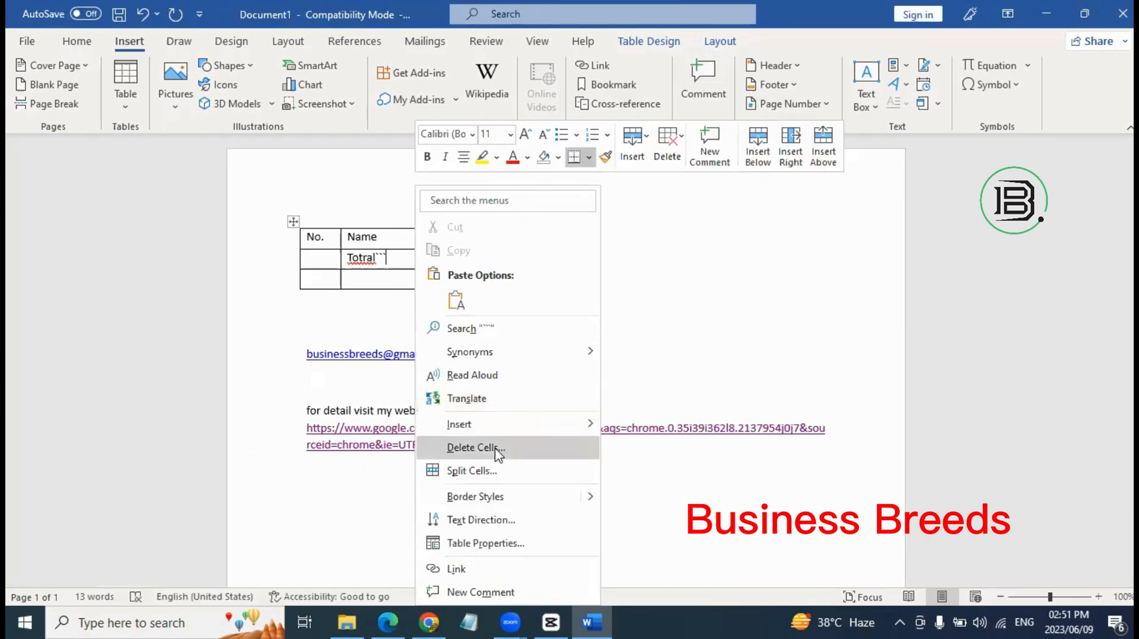
pyautogui.click(498, 451)
pyautogui.click(559, 296)
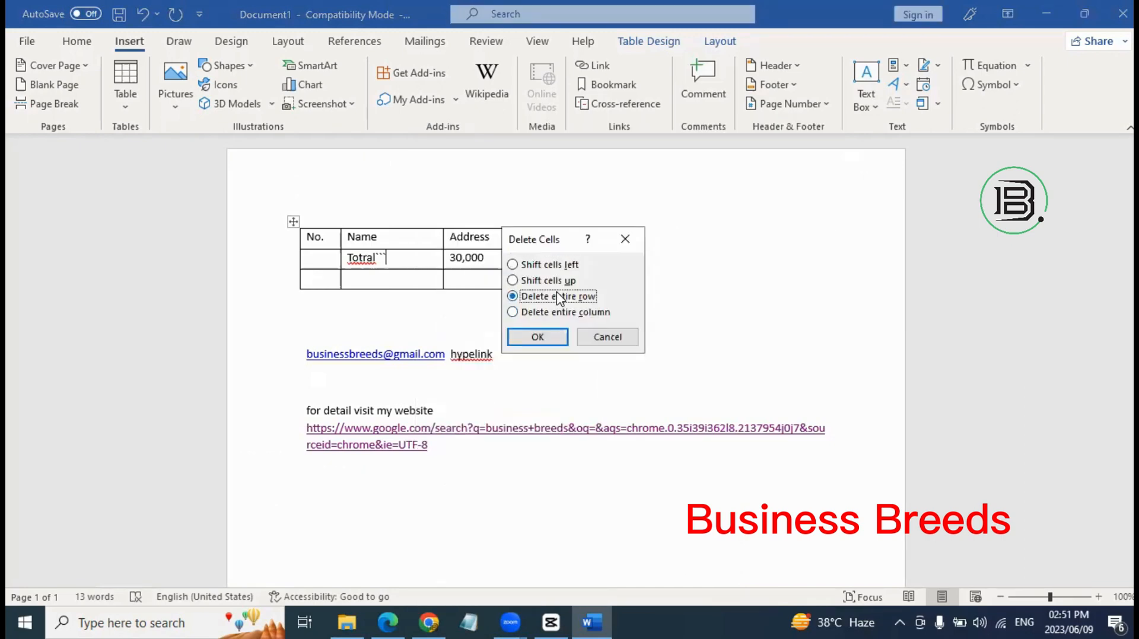
pyautogui.click(537, 337)
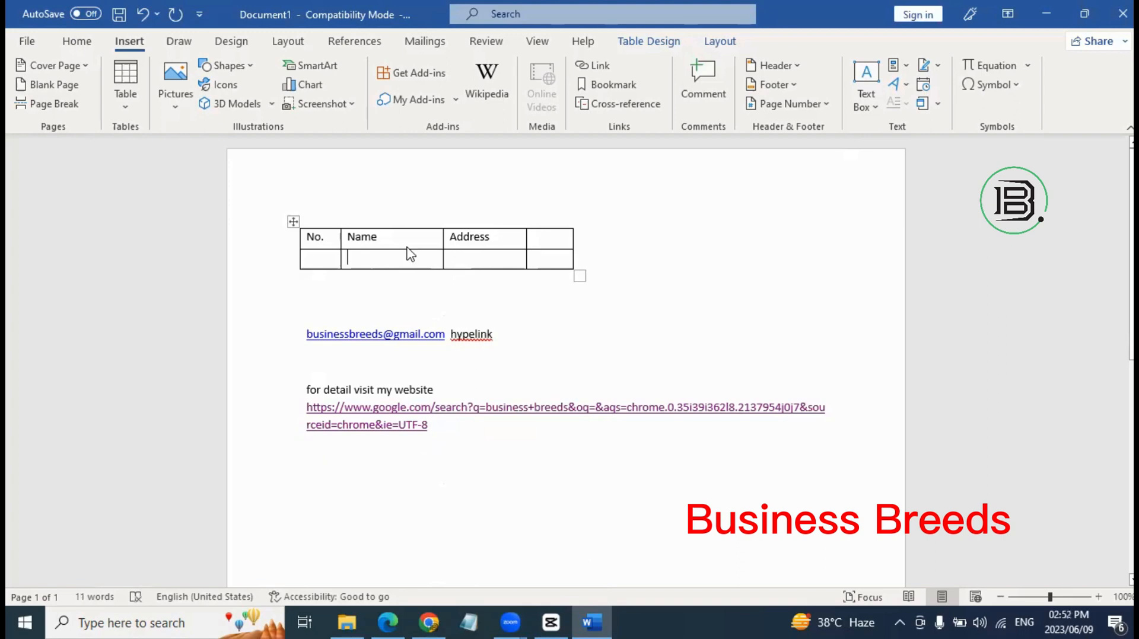
# Delete the Name column and the table's empty second row.
pyautogui.rightClick(472, 466)
pyautogui.click(472, 457)
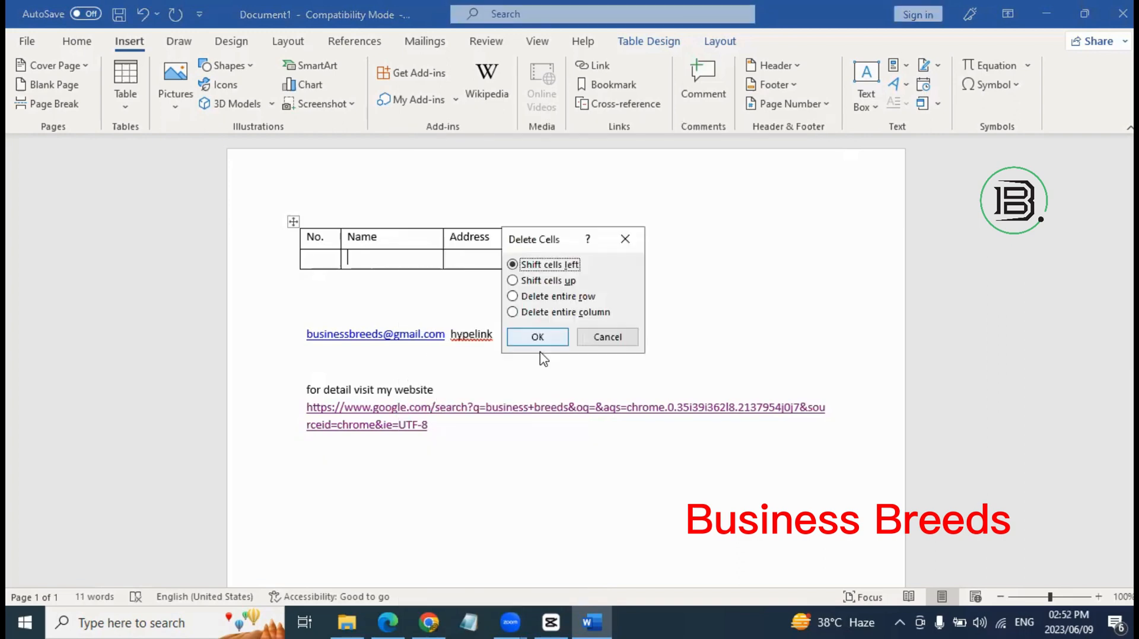
pyautogui.hotkey('alt', 'c')
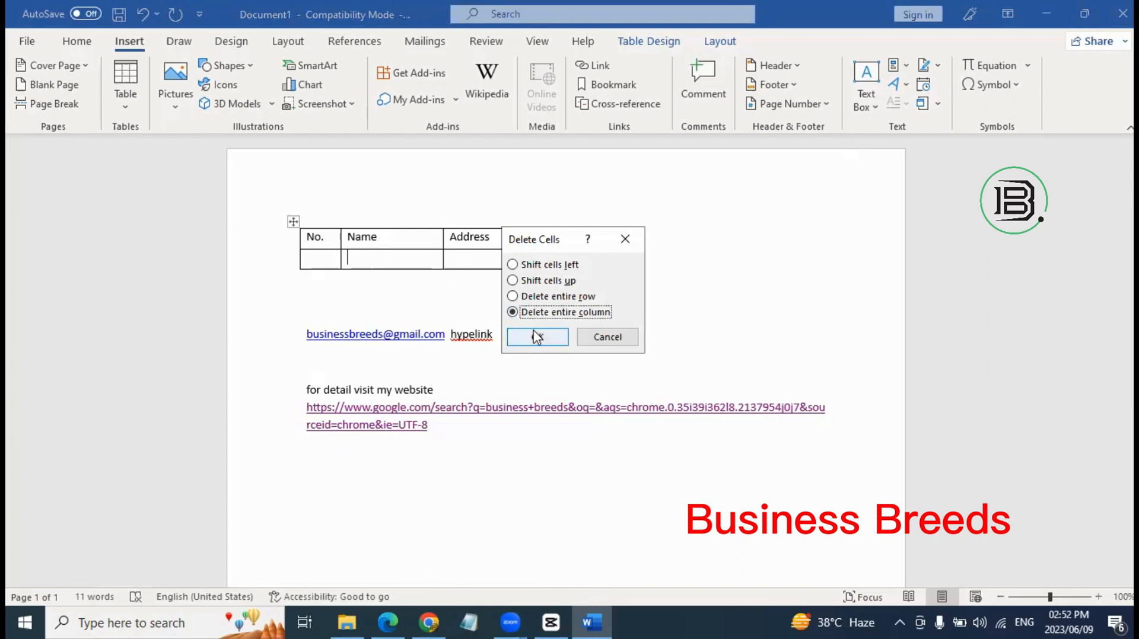
pyautogui.click(538, 337)
pyautogui.rightClick(451, 263)
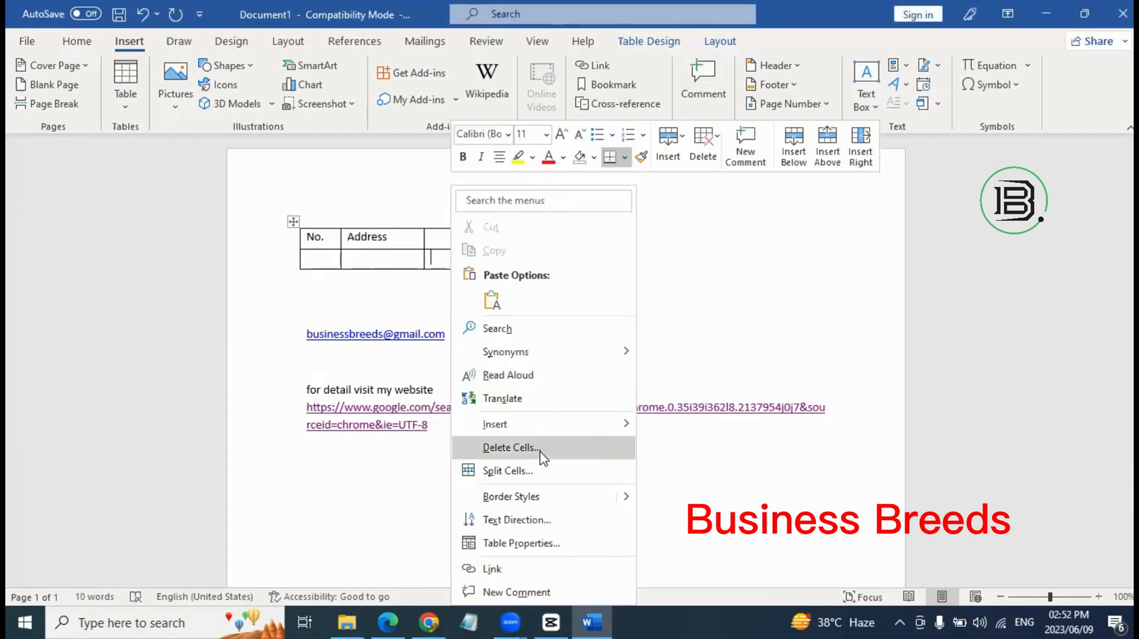
pyautogui.click(541, 448)
pyautogui.click(558, 296)
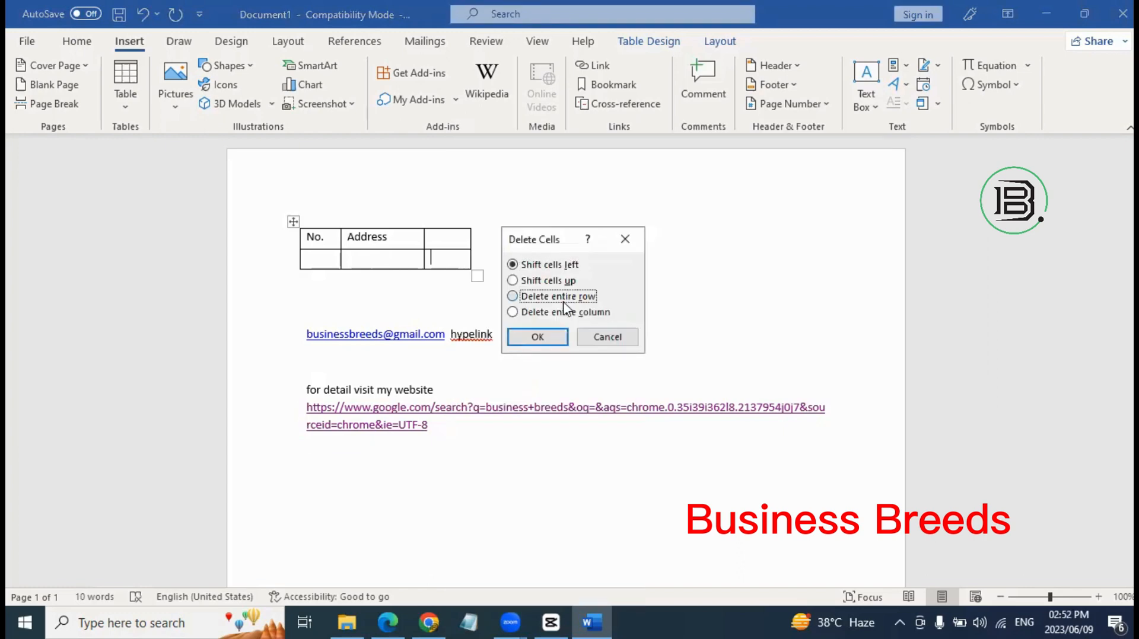
pyautogui.click(539, 339)
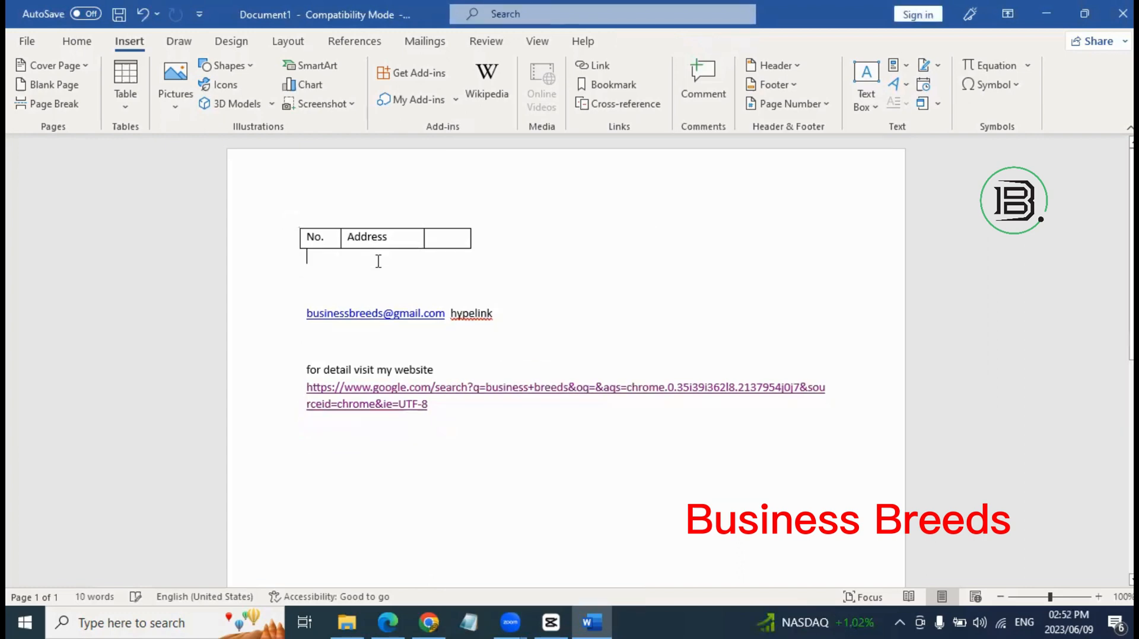
# Delete the No. cell, shifting the remaining cells left.
pyautogui.click(328, 237)
pyautogui.rightClick(327, 236)
pyautogui.click(433, 443)
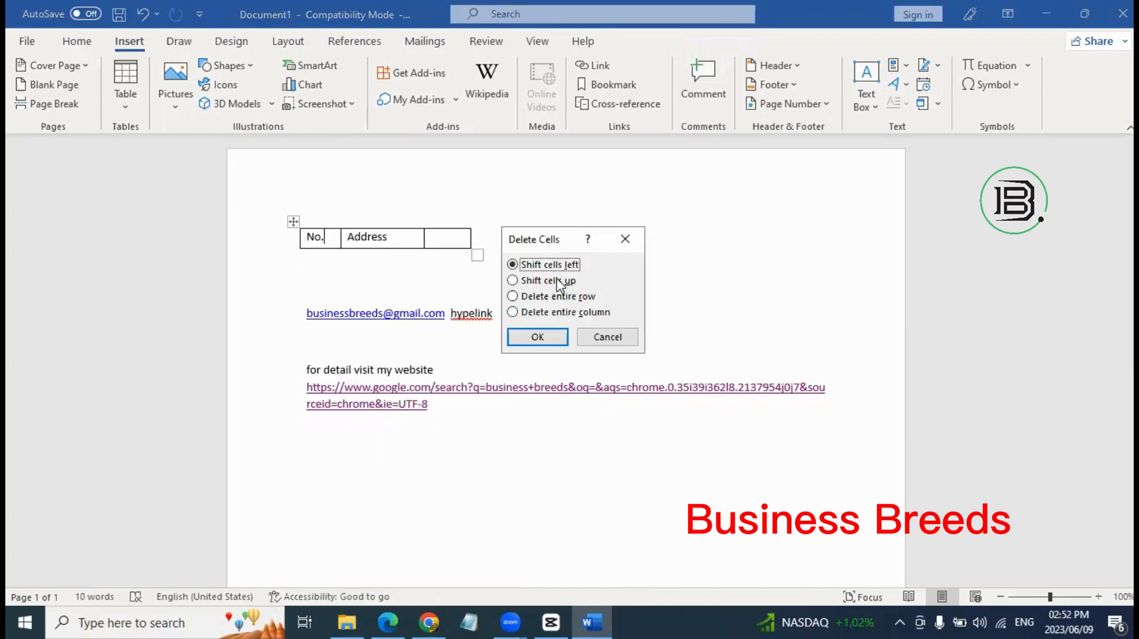
pyautogui.click(558, 282)
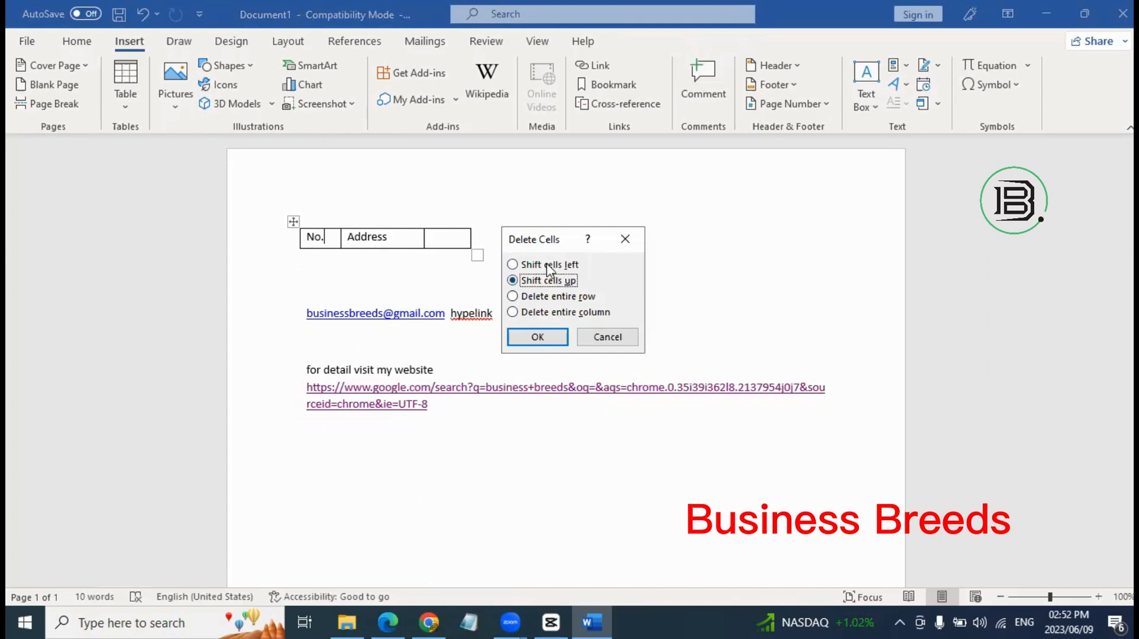
pyautogui.press('Up')
pyautogui.press('Down')
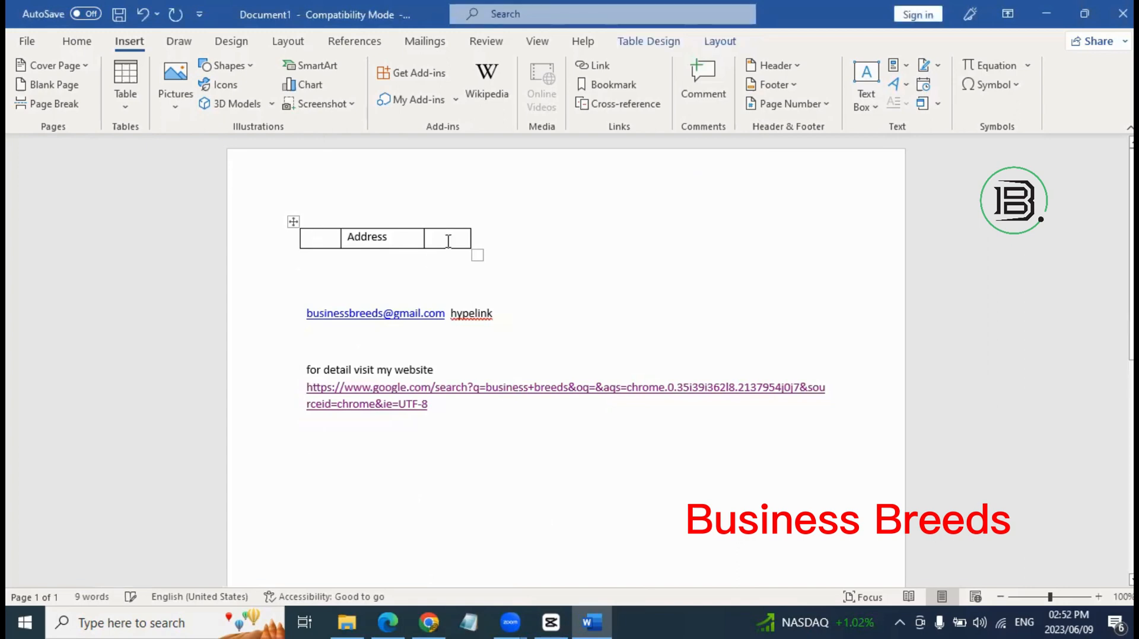
pyautogui.click(537, 338)
# Delete the empty third cell with Shift cells left.
pyautogui.rightClick(449, 238)
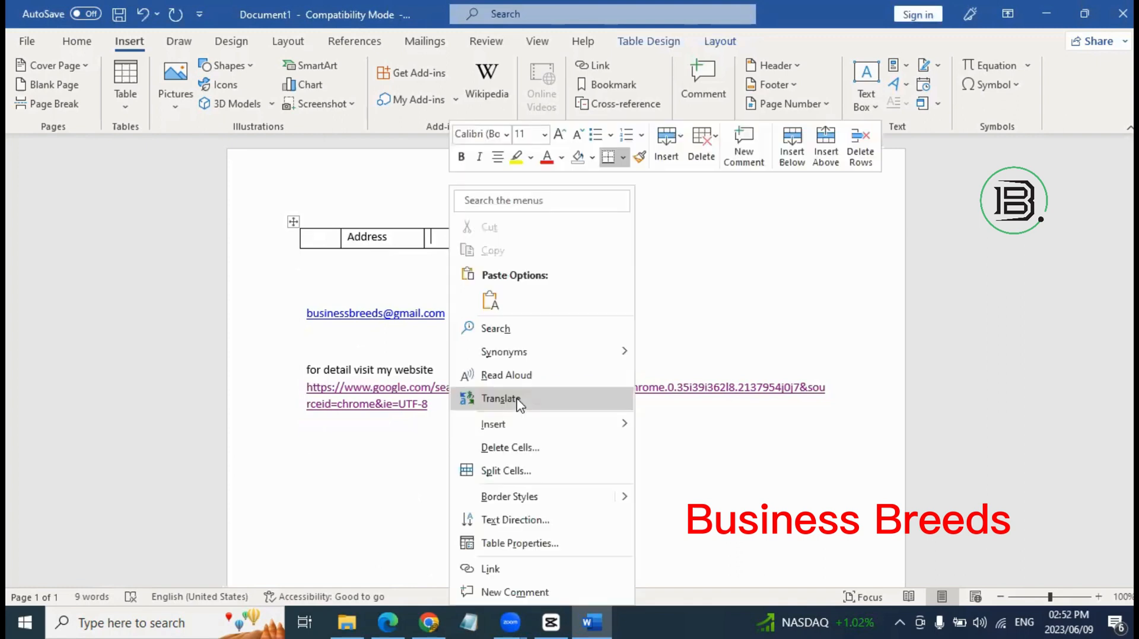
pyautogui.click(544, 448)
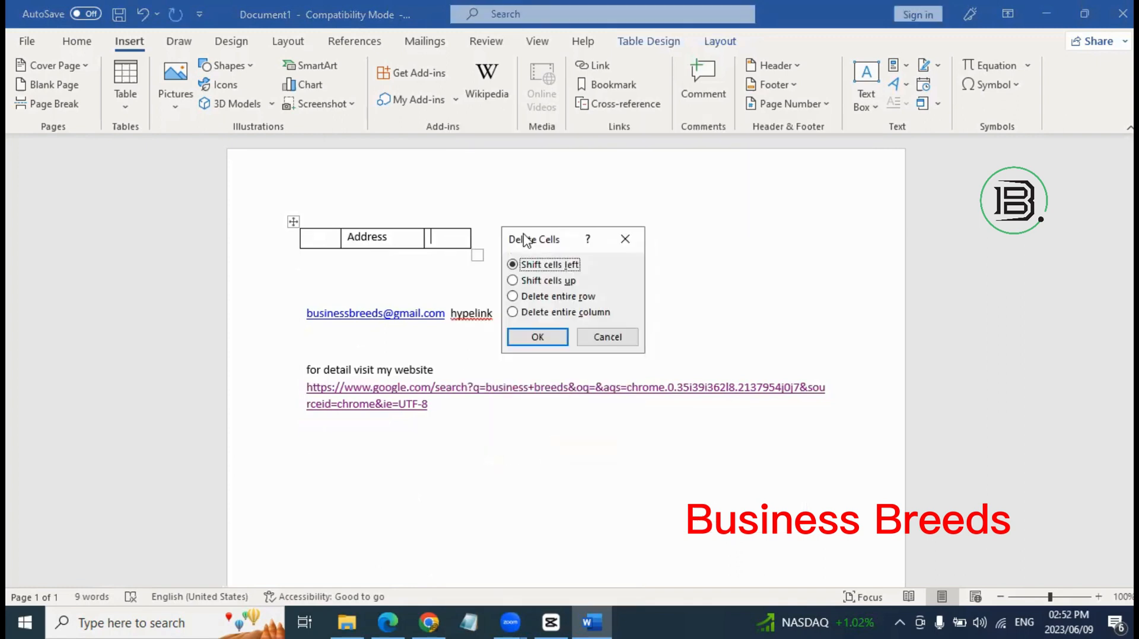
pyautogui.click(562, 281)
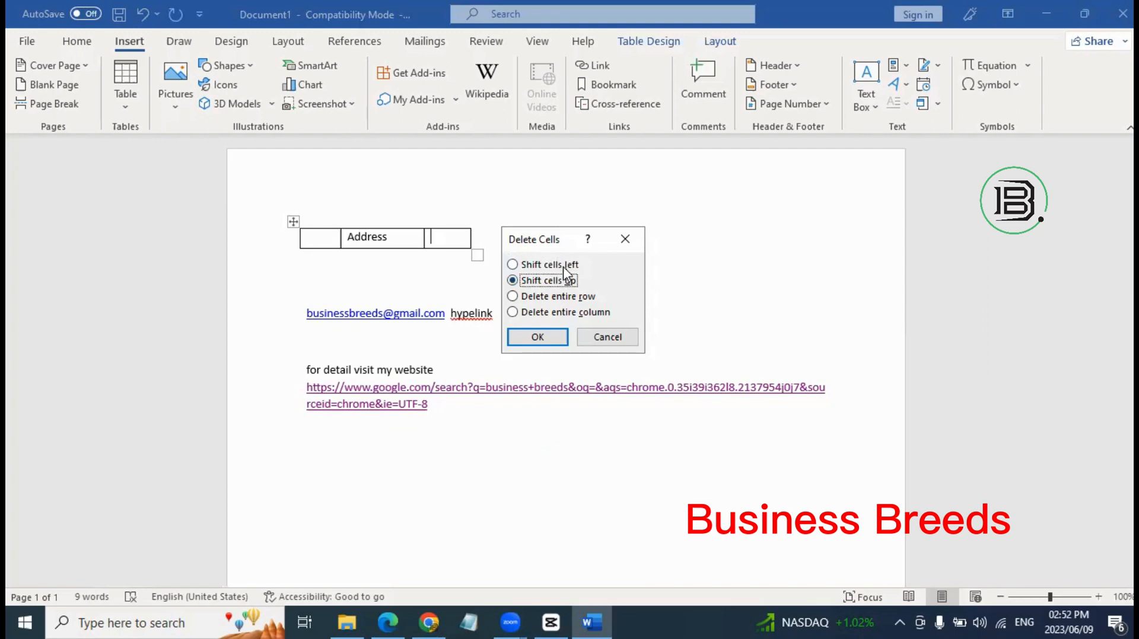
pyautogui.press('Up')
pyautogui.click(536, 337)
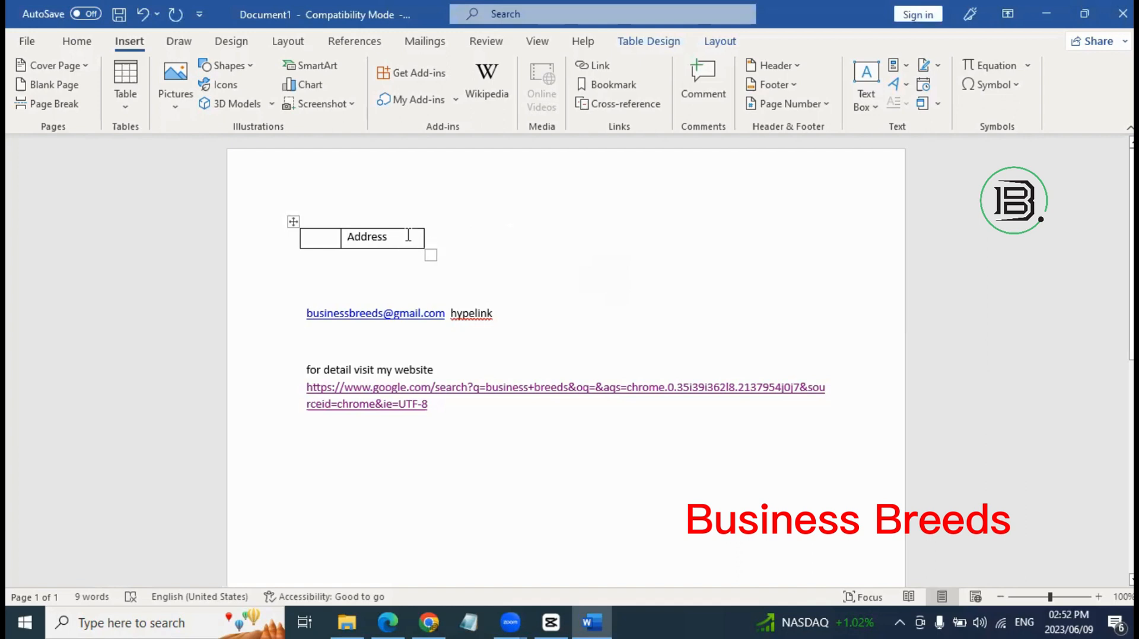
# Try Delete Cells options on the Address cell, then dismiss without changing the table.
pyautogui.rightClick(411, 243)
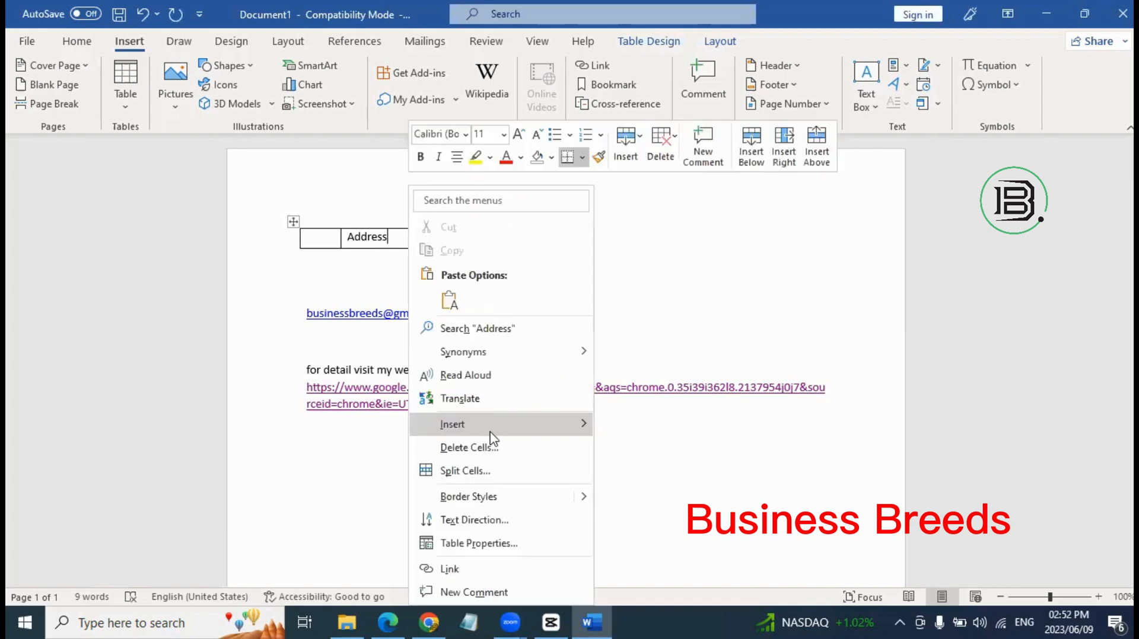
pyautogui.click(491, 448)
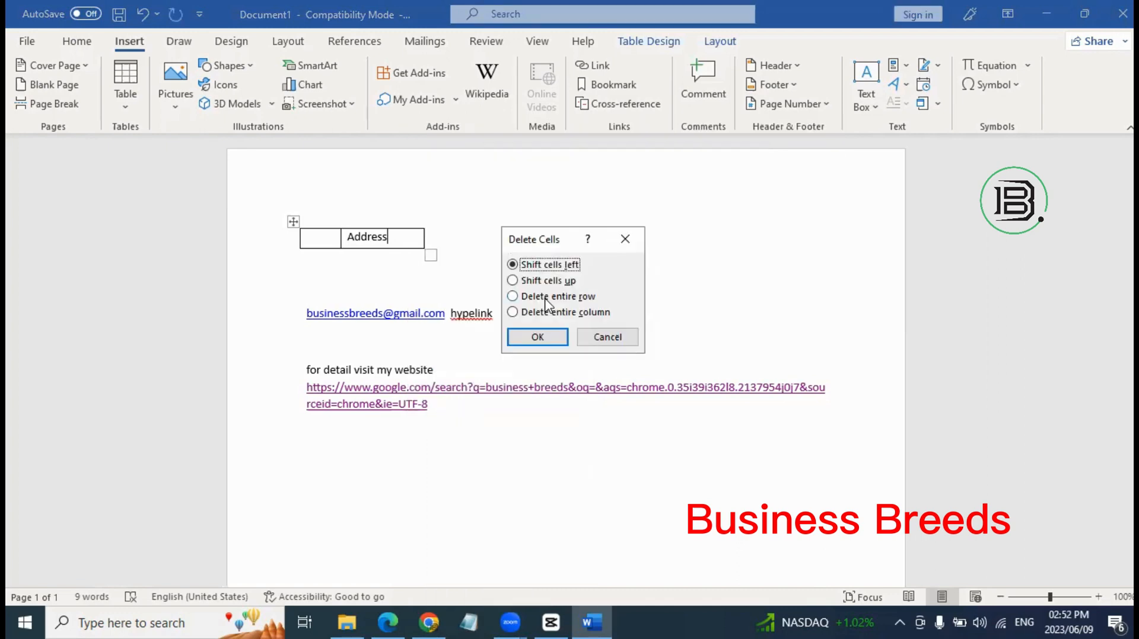
pyautogui.click(550, 311)
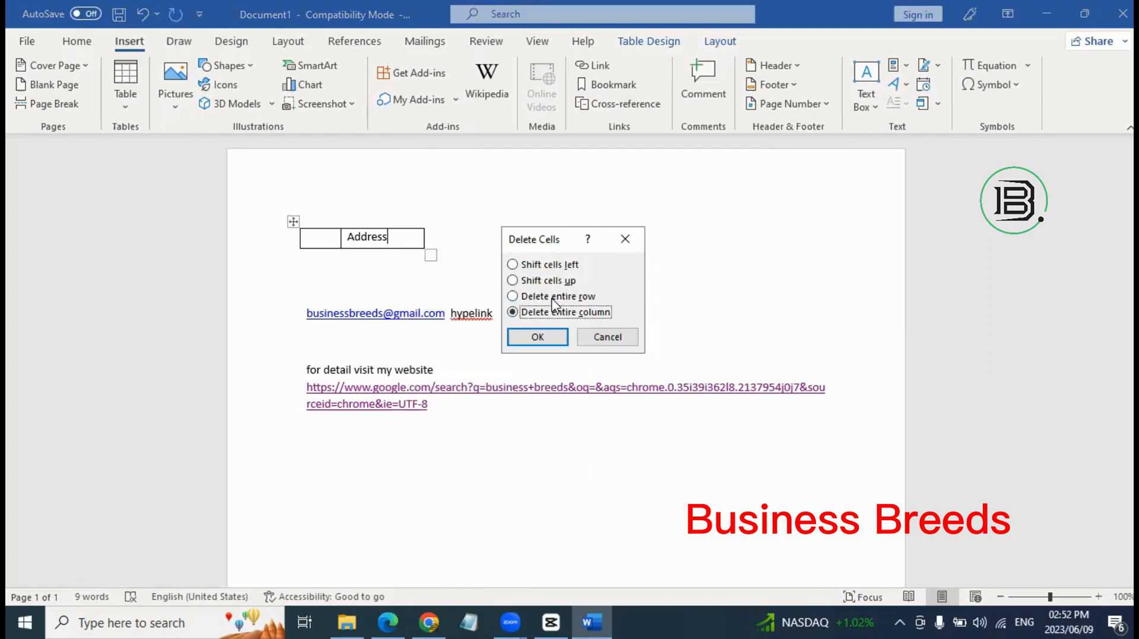
pyautogui.click(552, 299)
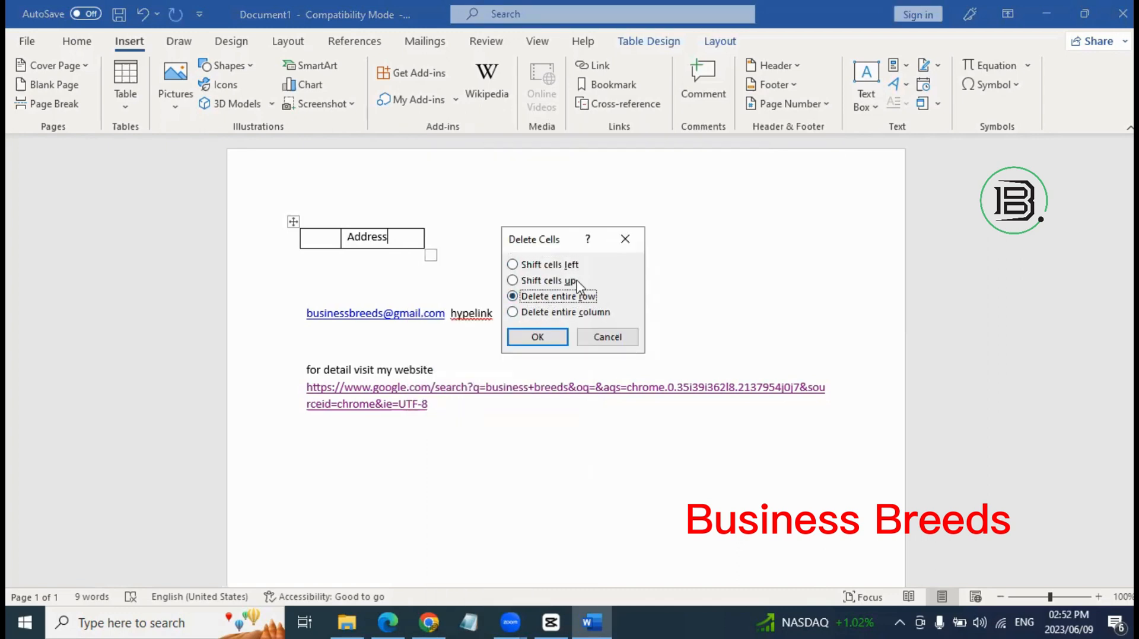
pyautogui.click(562, 312)
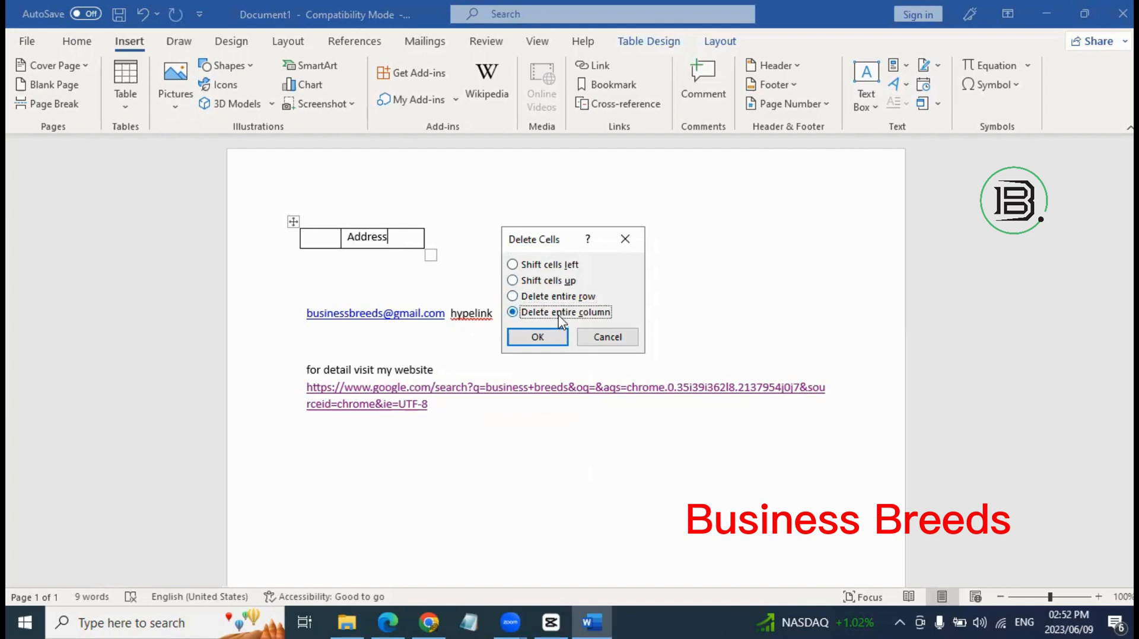
pyautogui.click(546, 283)
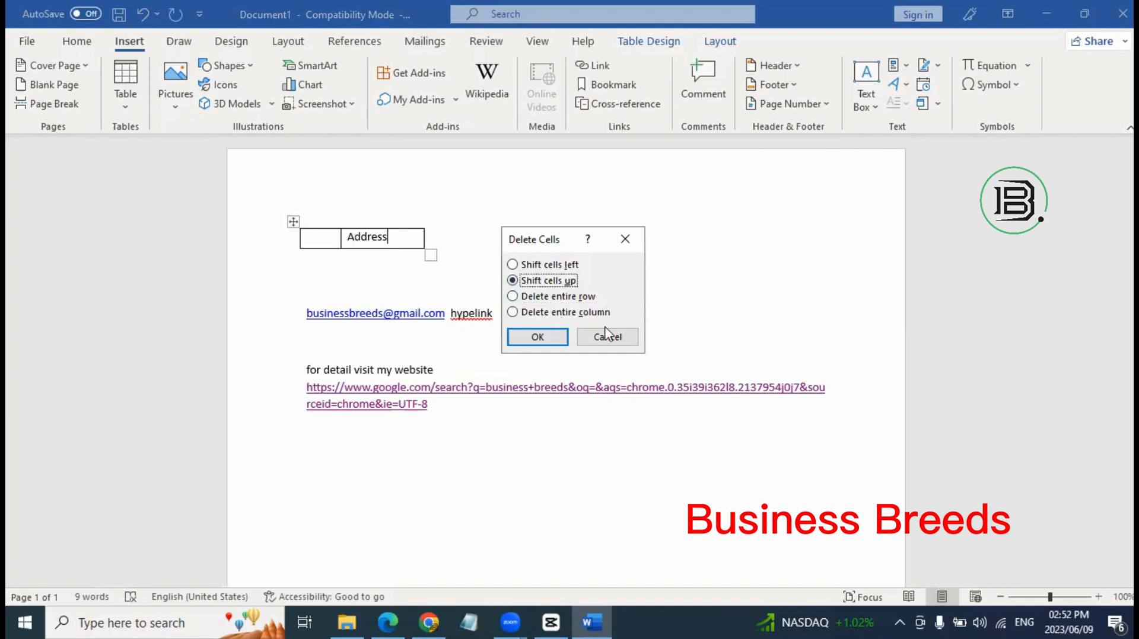
pyautogui.press('Escape')
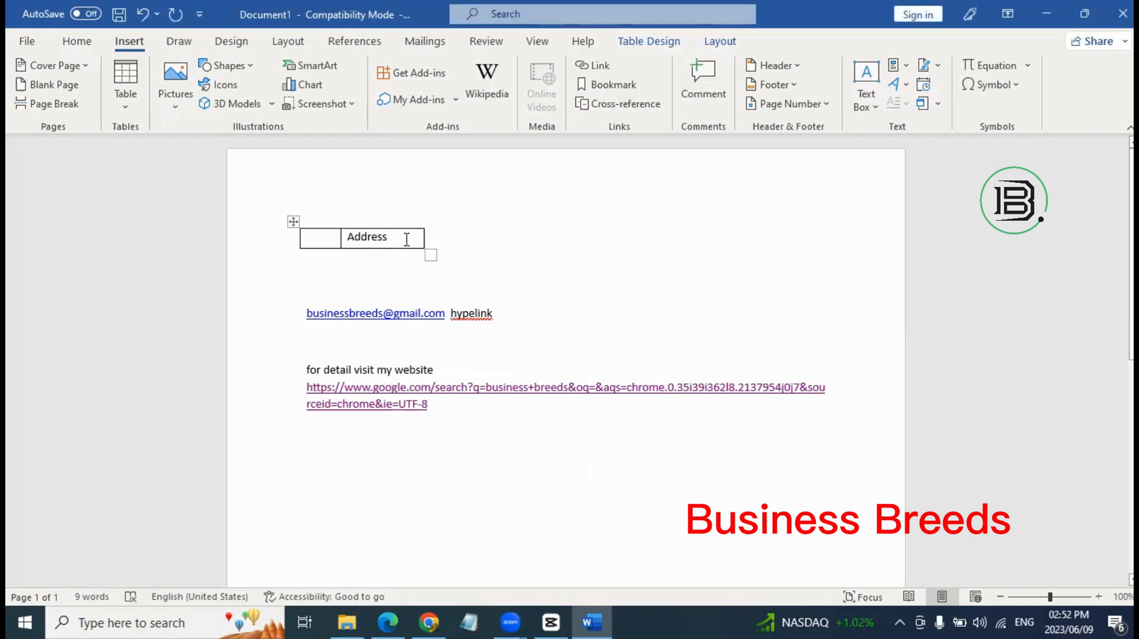
pyautogui.rightClick(406, 239)
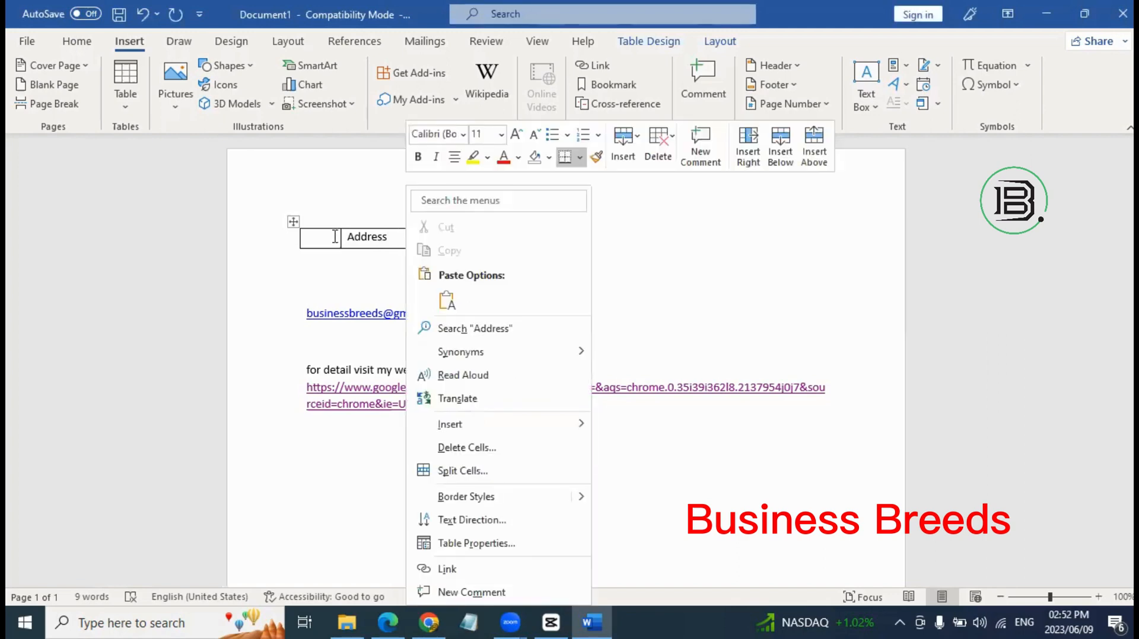
pyautogui.click(336, 236)
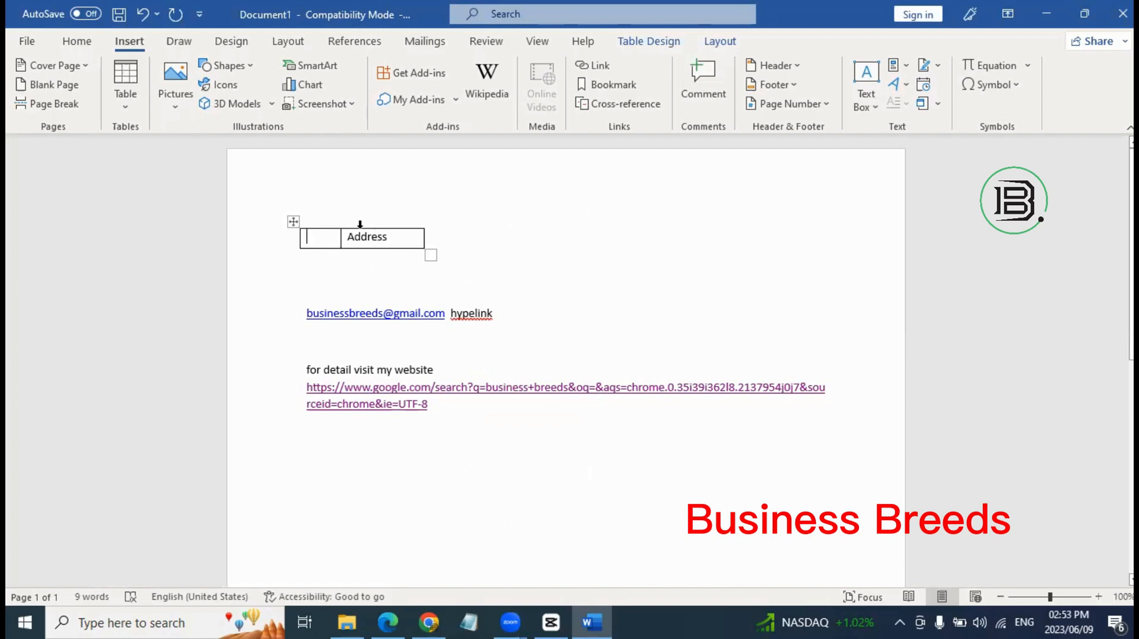
# Open Delete Cells on the Address cell again and cancel, keeping both cells.
pyautogui.rightClick(412, 236)
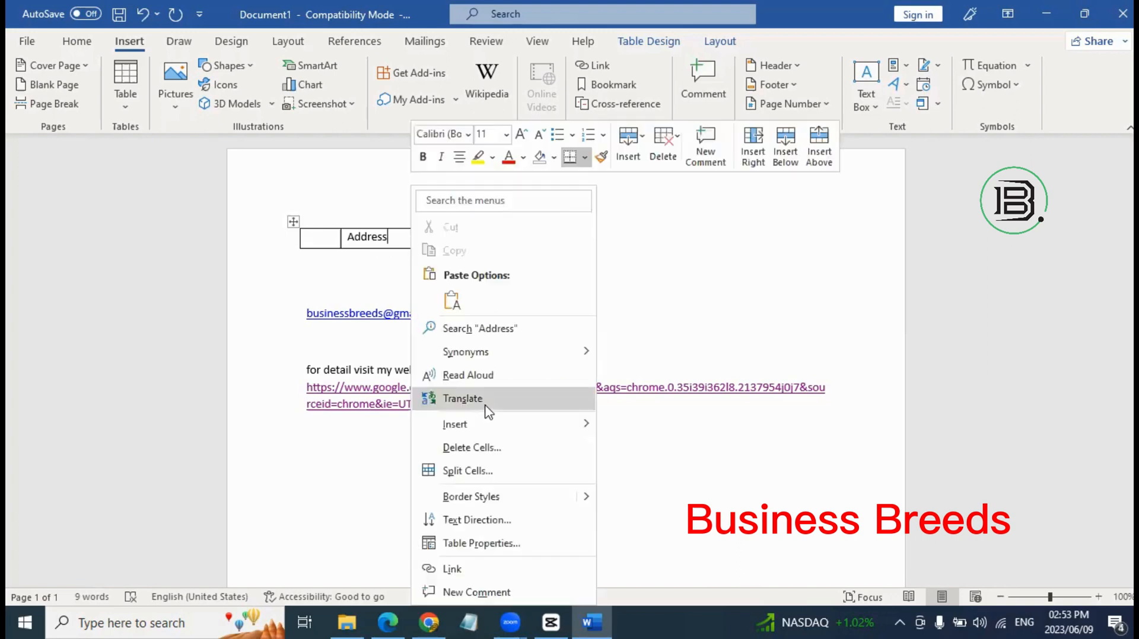
pyautogui.click(487, 454)
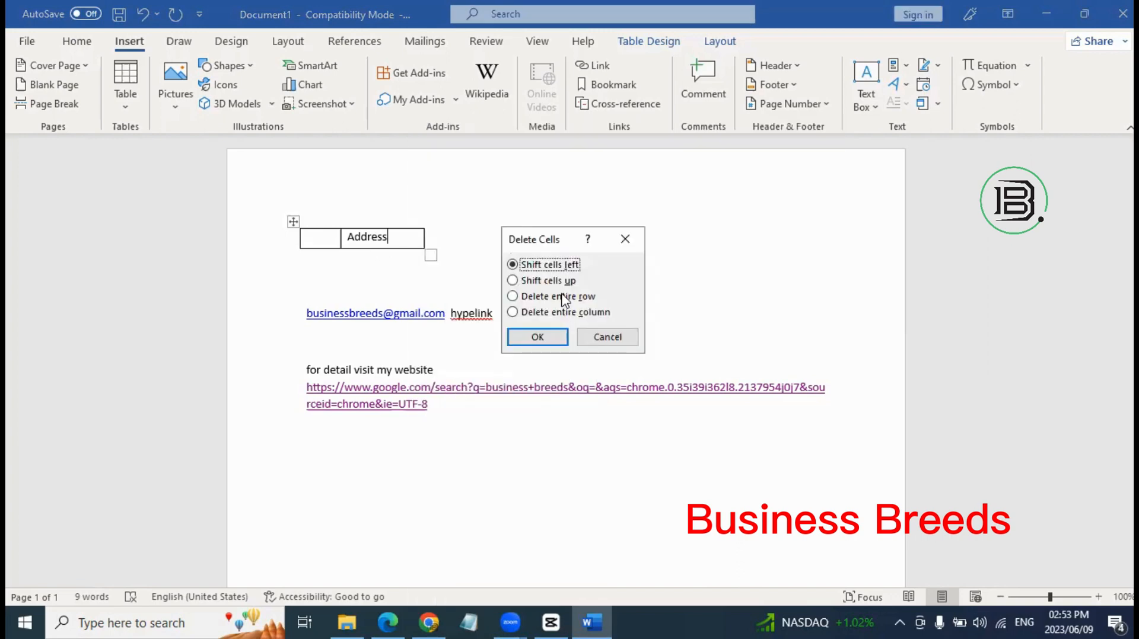
pyautogui.click(562, 296)
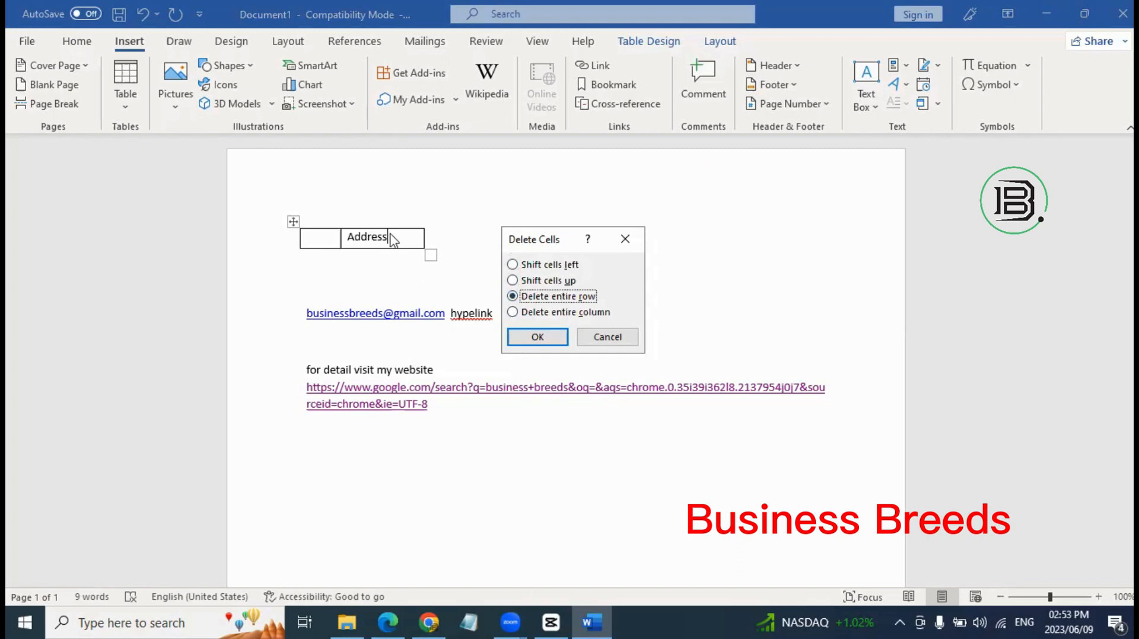
pyautogui.click(570, 284)
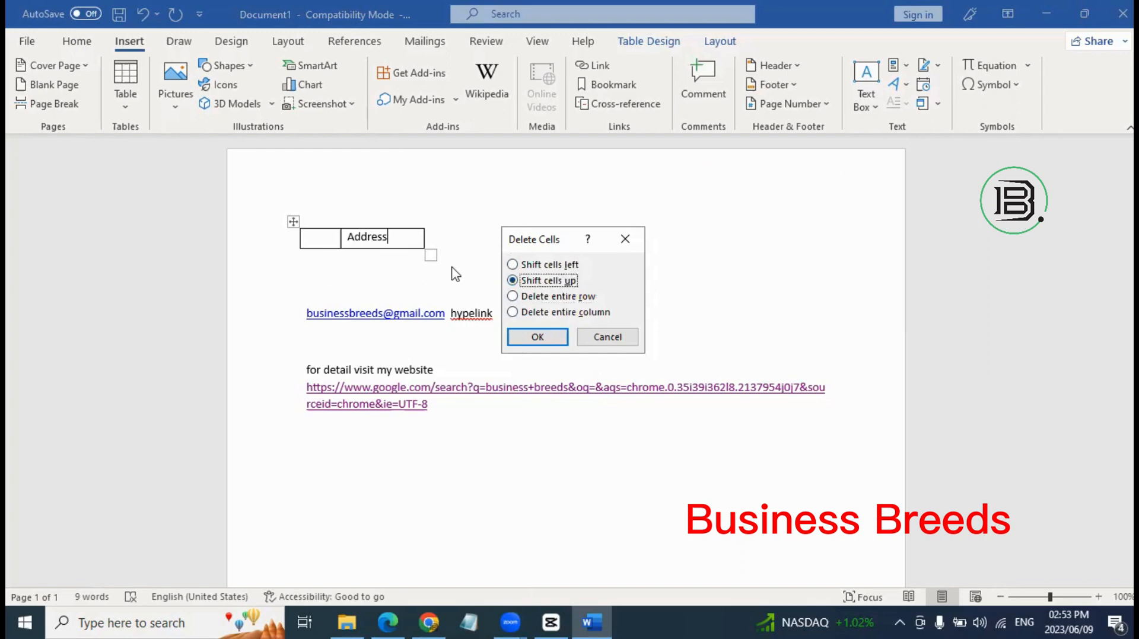
pyautogui.click(632, 337)
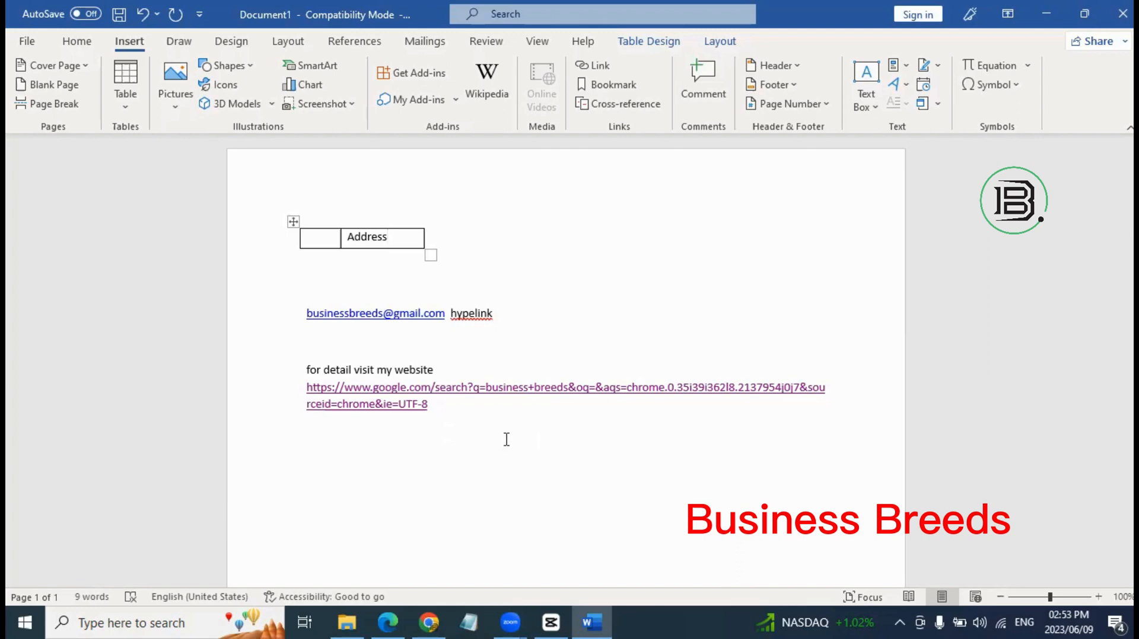
# Remove the hyperlink from the Google search URL and select the website paragraph.
pyautogui.click(485, 394)
pyautogui.rightClick(487, 398)
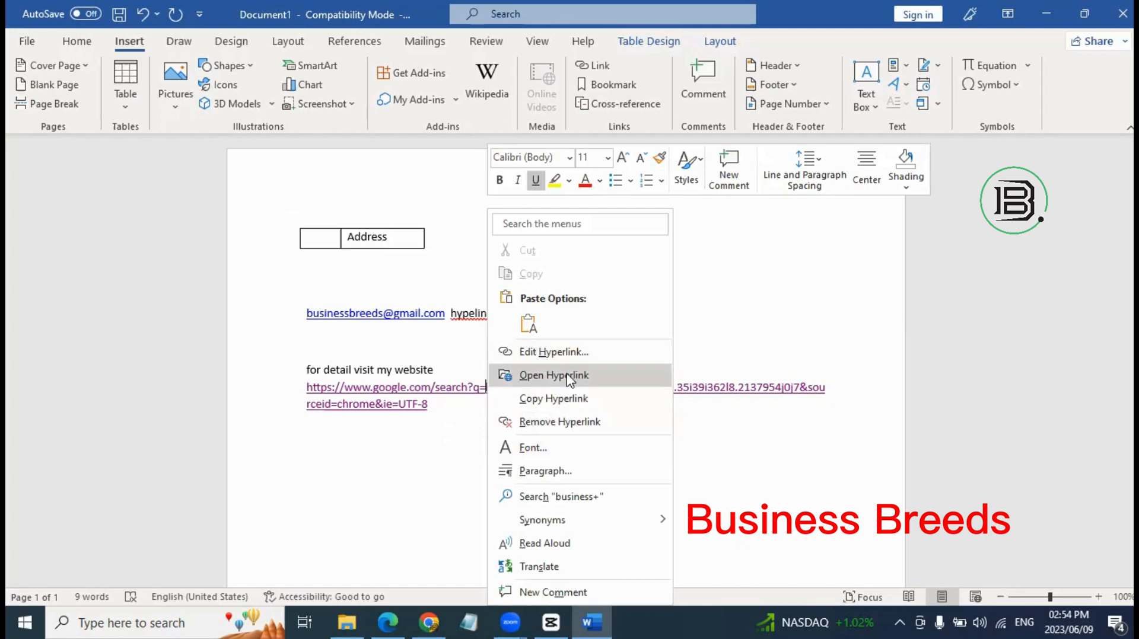
pyautogui.click(568, 422)
pyautogui.click(473, 440)
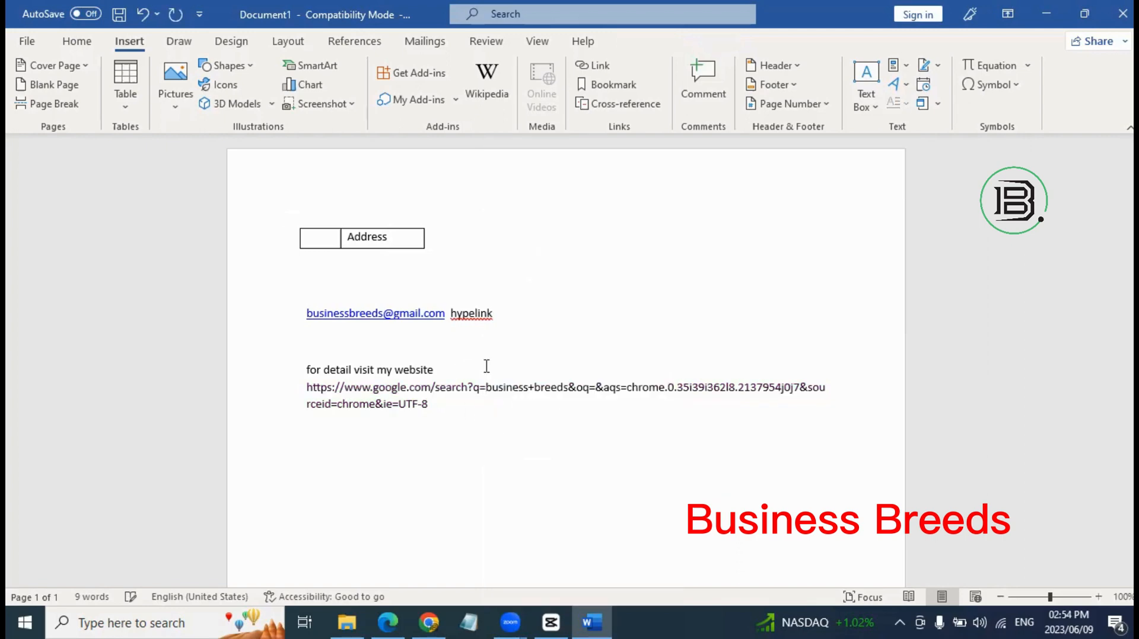
pyautogui.tripleClick(414, 386)
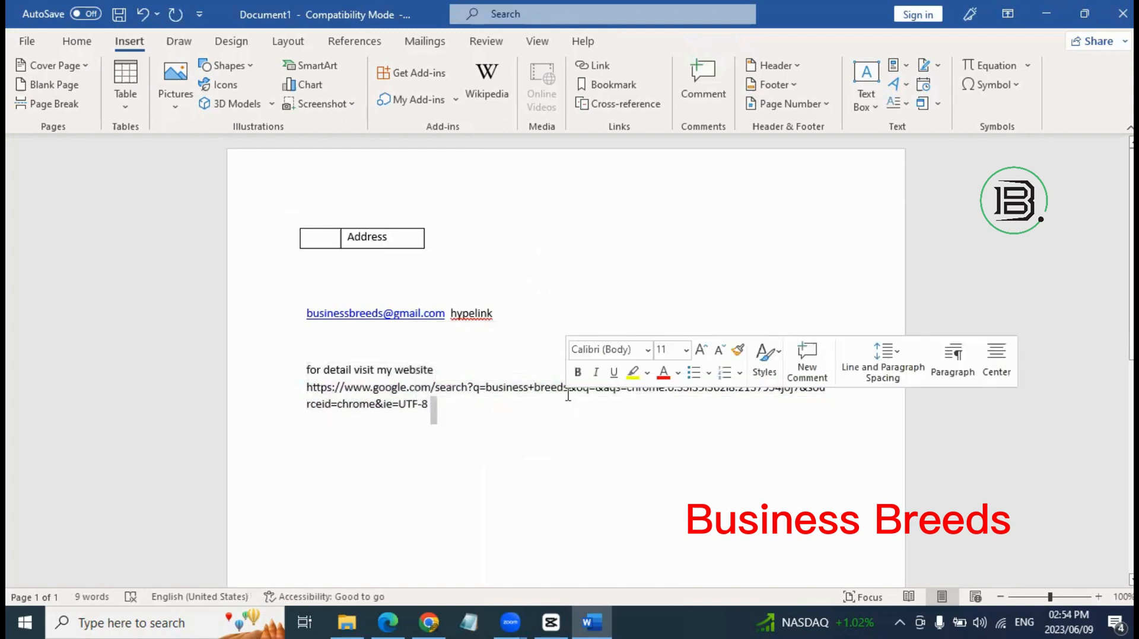